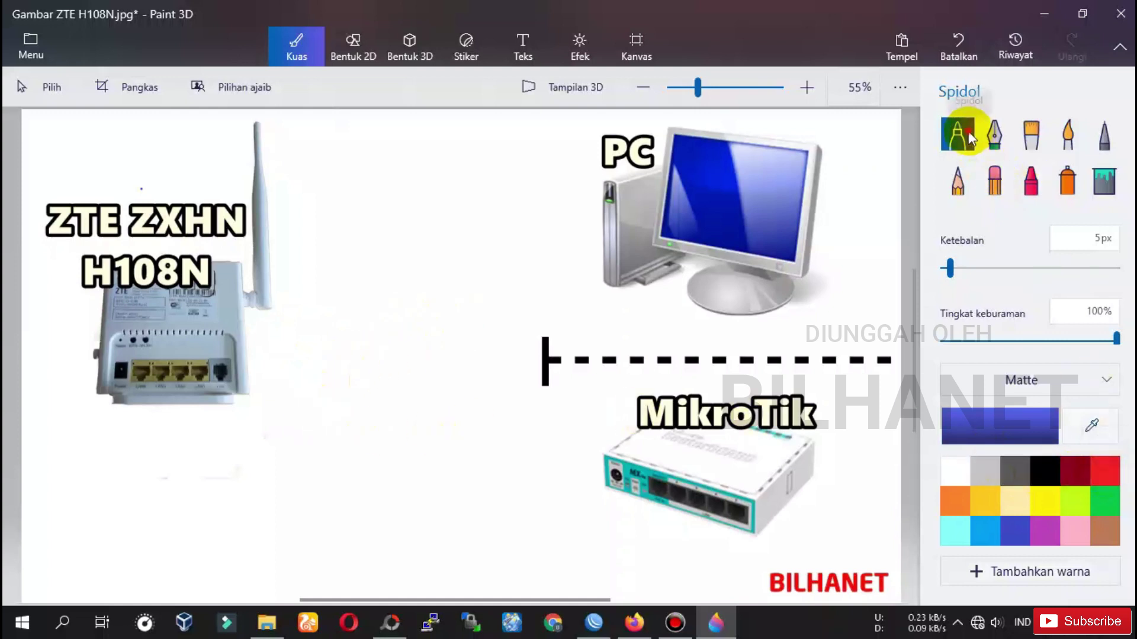
- Draw a red marker line from the ZTE router's LAN port to the PC
{"action": "left_click", "coordinate": [1104, 471]}
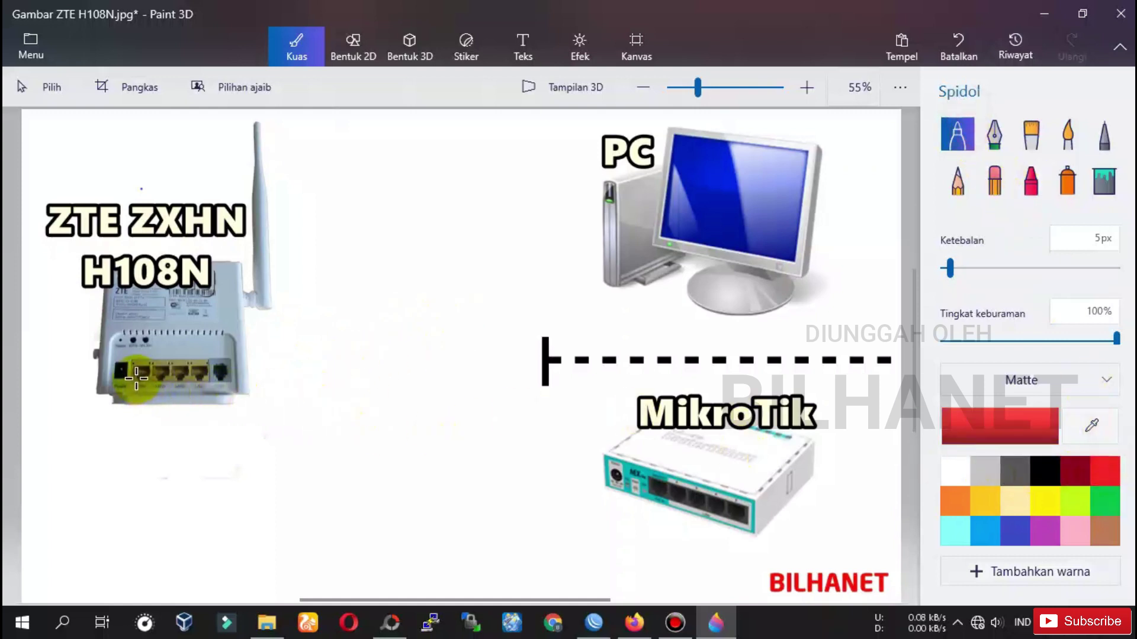
{"action": "mouse_move", "coordinate": [140, 377]}
{"action": "left_mouse_down"}
{"action": "mouse_move", "coordinate": [145, 449]}
{"action": "mouse_move", "coordinate": [371, 456]}
{"action": "mouse_move", "coordinate": [380, 202]}
{"action": "mouse_move", "coordinate": [608, 196]}
{"action": "left_mouse_up"}
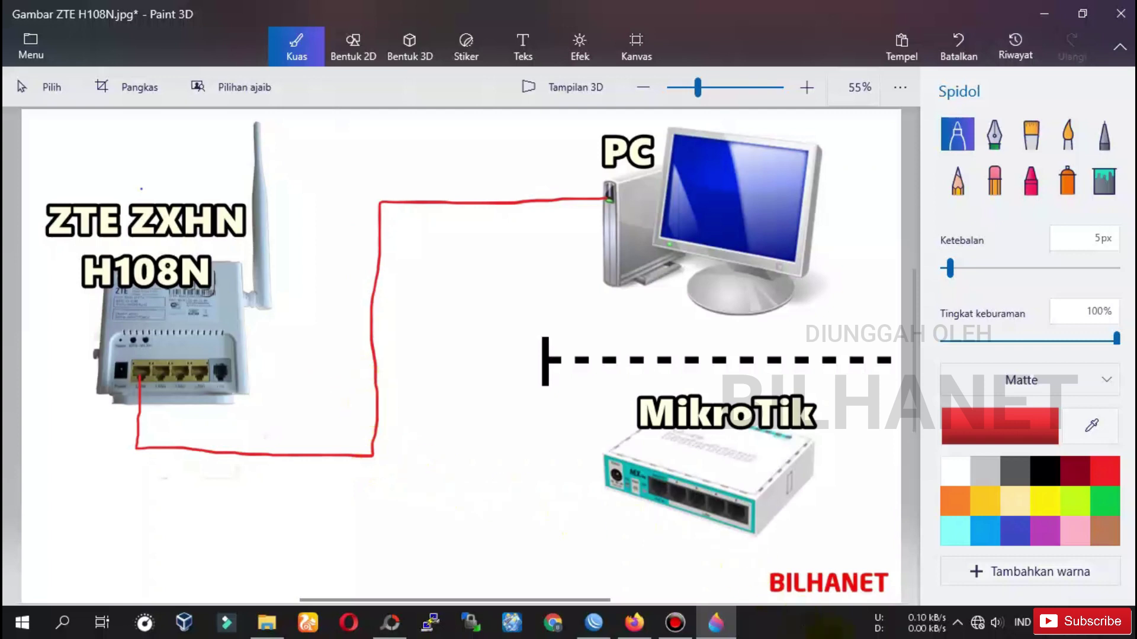
{"action": "left_click", "coordinate": [977, 629]}
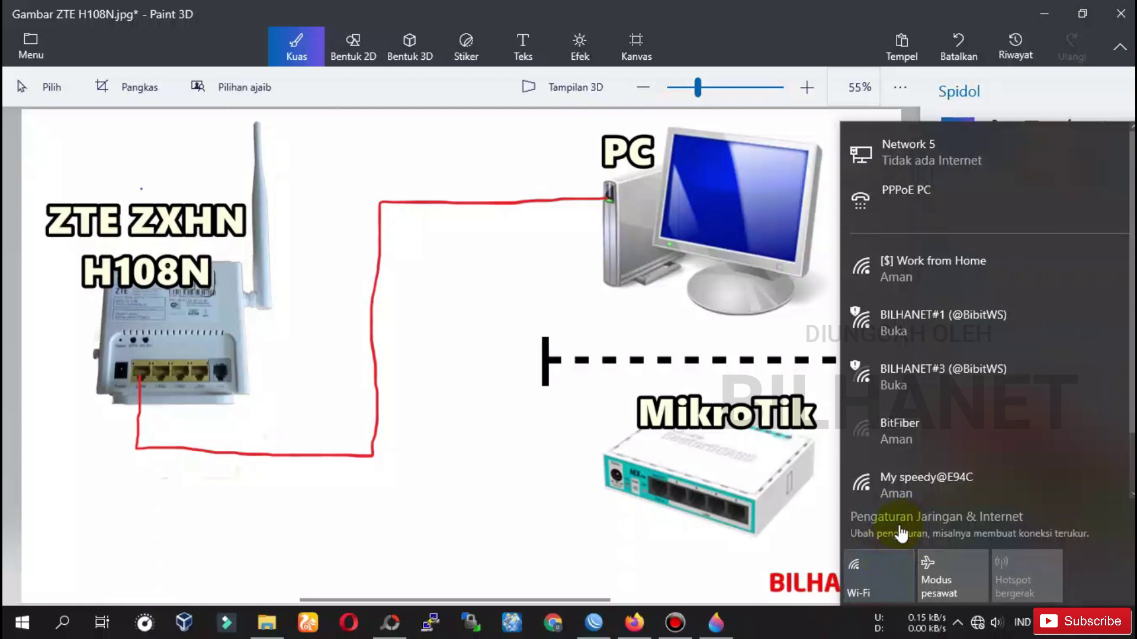
- Go from Network & Internet settings to Network Connections and select the Ether Mikrotik adapter
{"action": "left_click", "coordinate": [913, 519]}
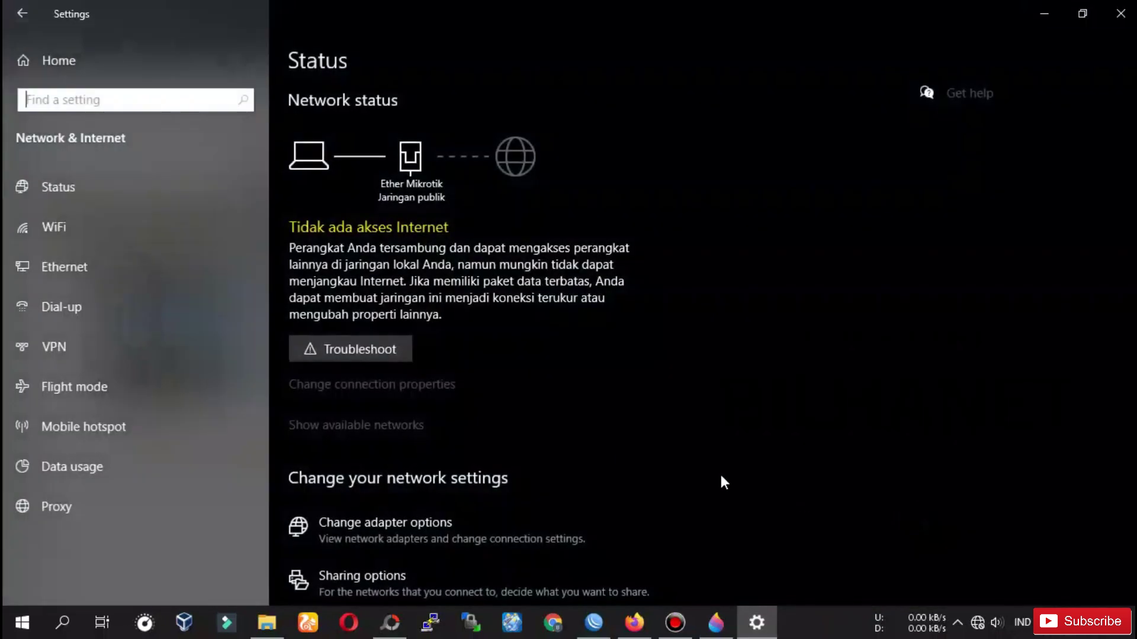
{"action": "left_click", "coordinate": [385, 523]}
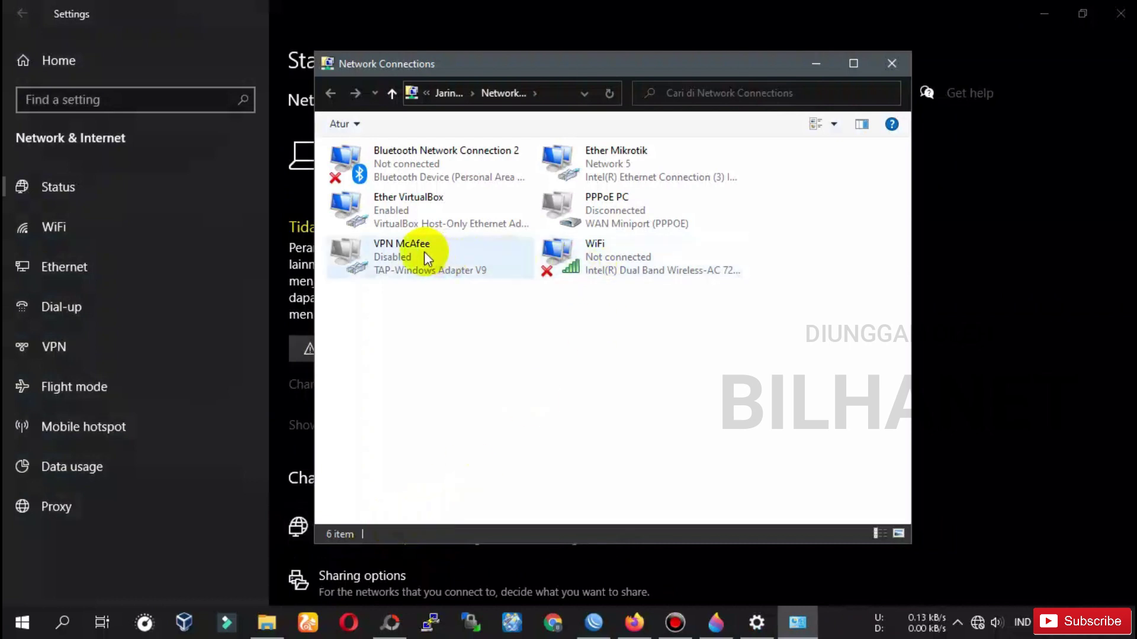
{"action": "left_click", "coordinate": [650, 202]}
{"action": "left_click", "coordinate": [607, 155]}
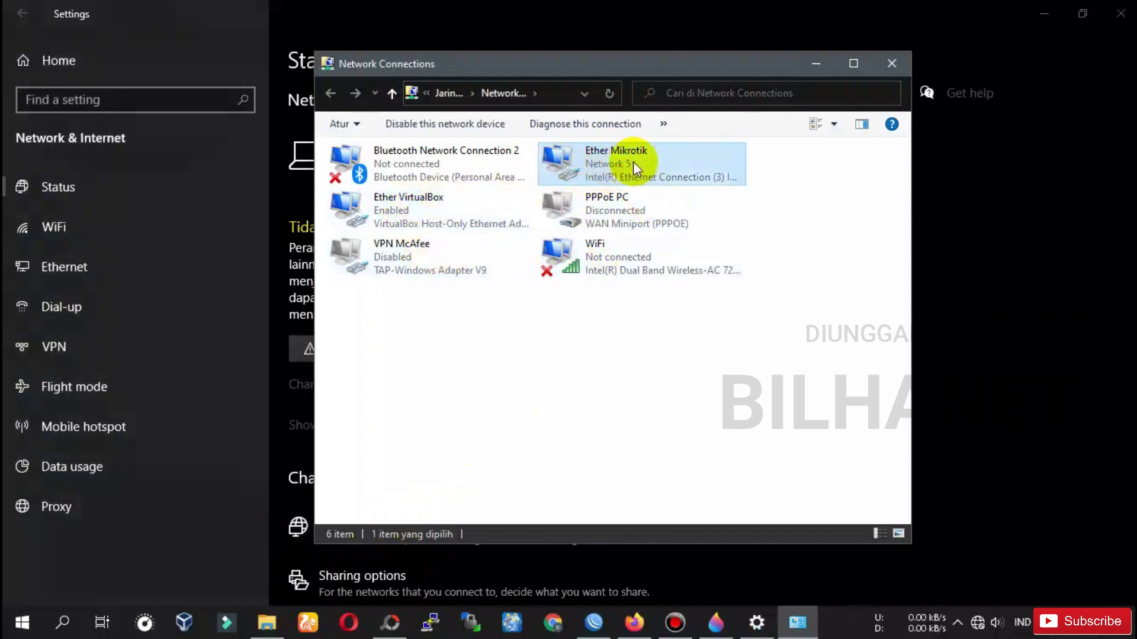
- Open the Ether Mikrotik adapter's properties and its Internet Protocol Version 4 settings
{"action": "right_click", "coordinate": [625, 170]}
{"action": "left_click", "coordinate": [675, 322]}
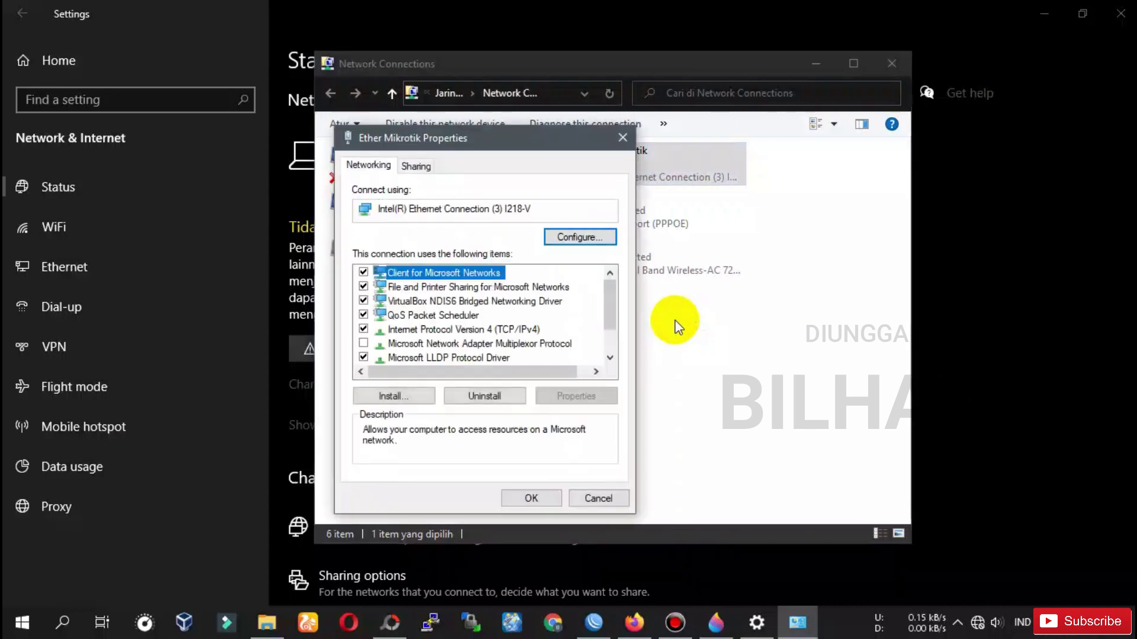
{"action": "left_click", "coordinate": [468, 329]}
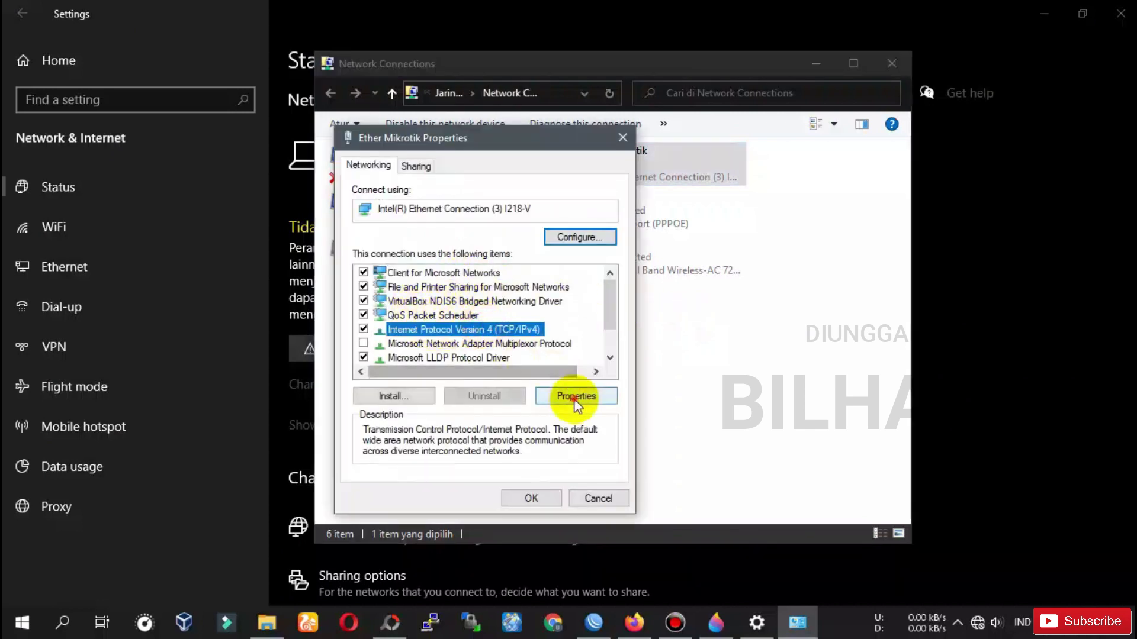
{"action": "left_click", "coordinate": [576, 396]}
- Give Ether Mikrotik static IP 192.168.1.200 with subnet mask 255.255.255.0, then close its dialogs
{"action": "left_click", "coordinate": [432, 321]}
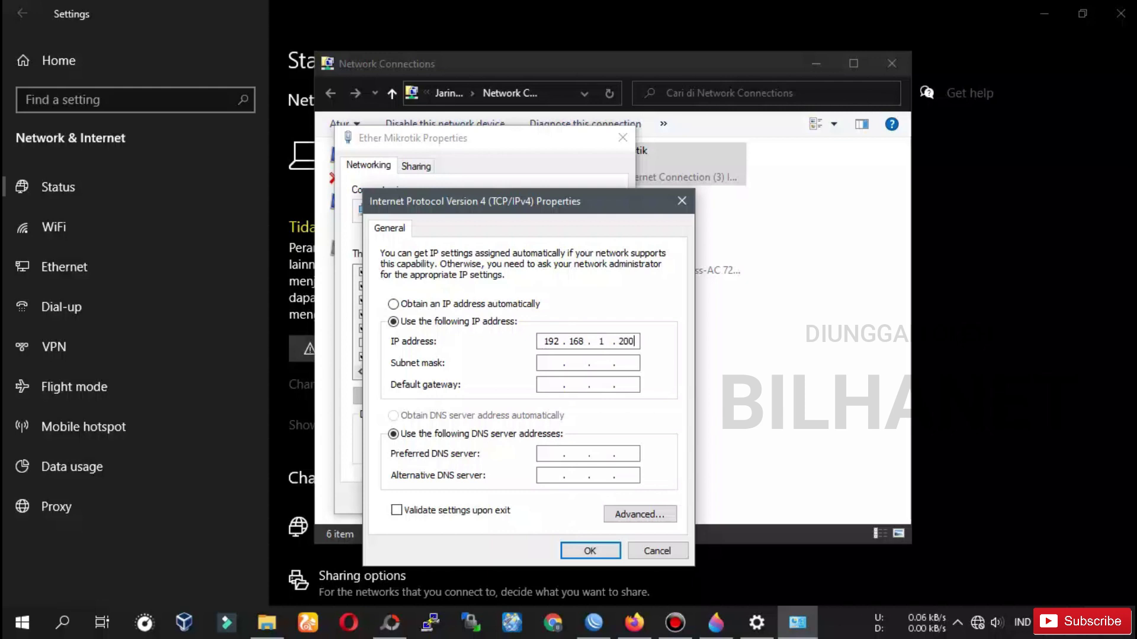
{"action": "left_click", "coordinate": [573, 361]}
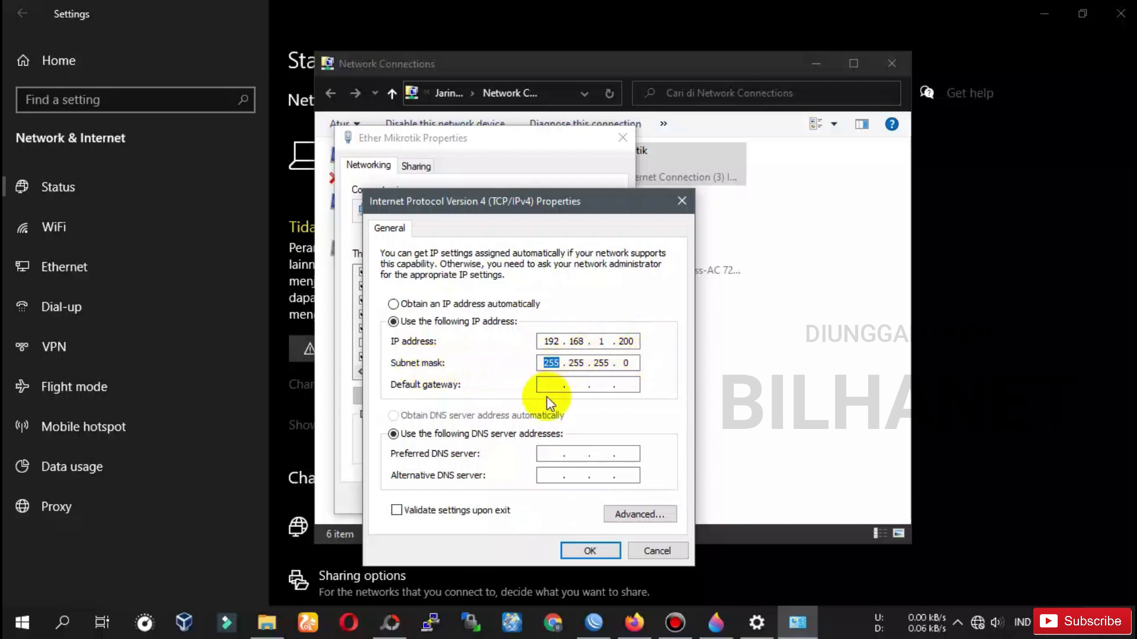
{"action": "left_click", "coordinate": [595, 551]}
{"action": "left_click", "coordinate": [530, 498]}
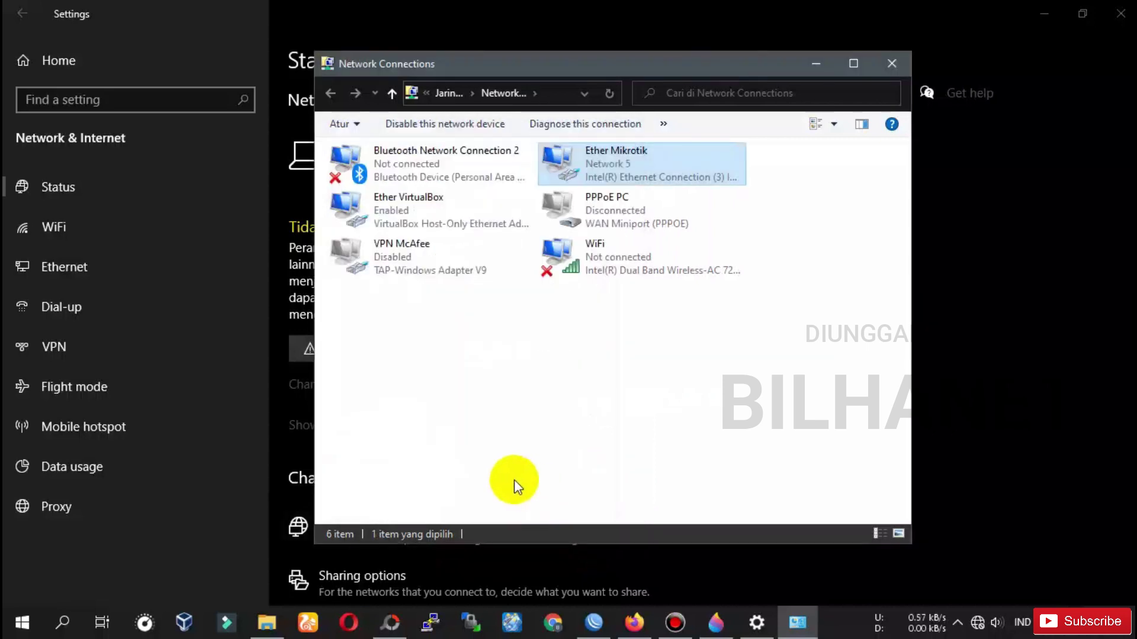
- Load the router page at 192.168.1.254 in Firefox
{"action": "left_click", "coordinate": [635, 622]}
{"action": "left_click", "coordinate": [234, 45]}
{"action": "type", "text": "1"}
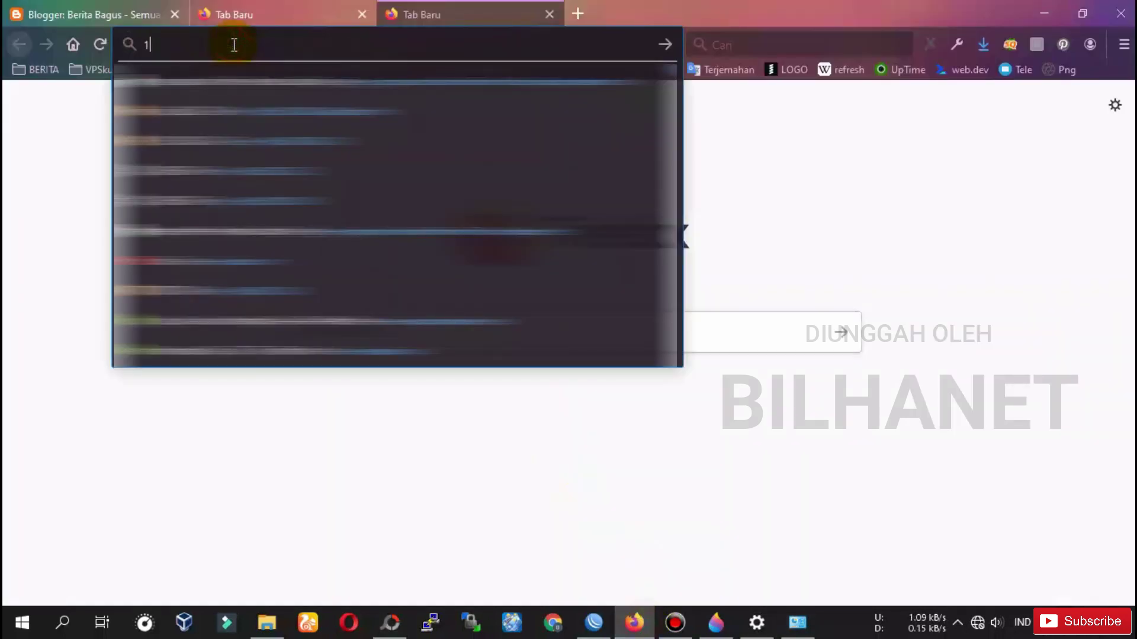
{"action": "type", "text": "92.168.1.254"}
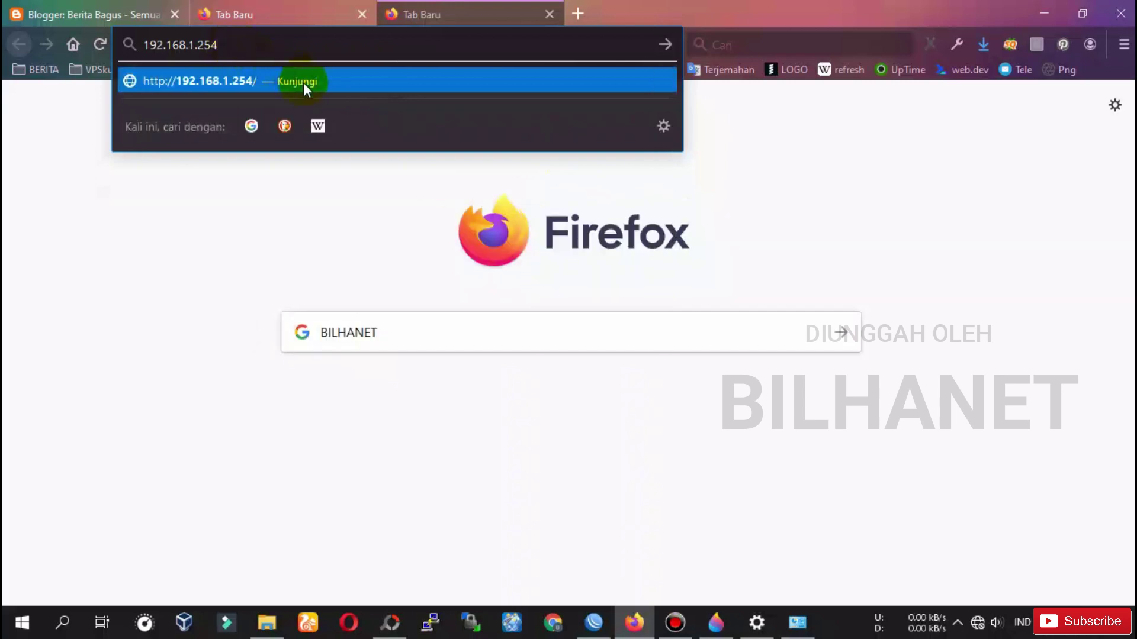
{"action": "key", "text": "Return"}
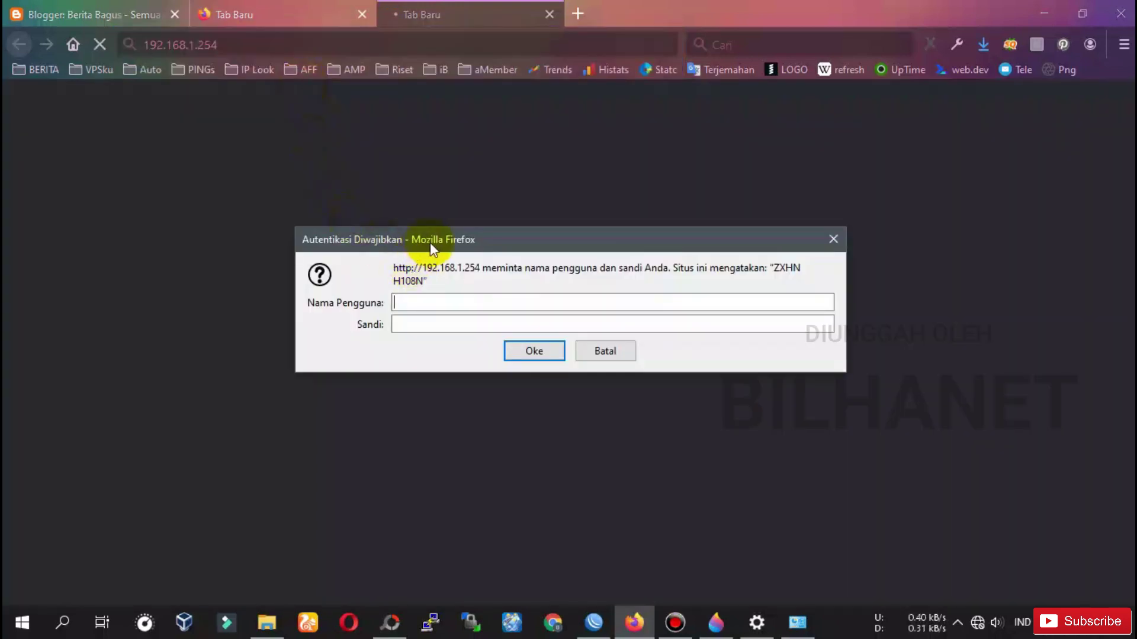
- Enter the router username in the ZXHN H108N login prompt
{"action": "left_click_drag", "start_coordinate": [430, 243], "coordinate": [417, 233]}
{"action": "left_click", "coordinate": [413, 290]}
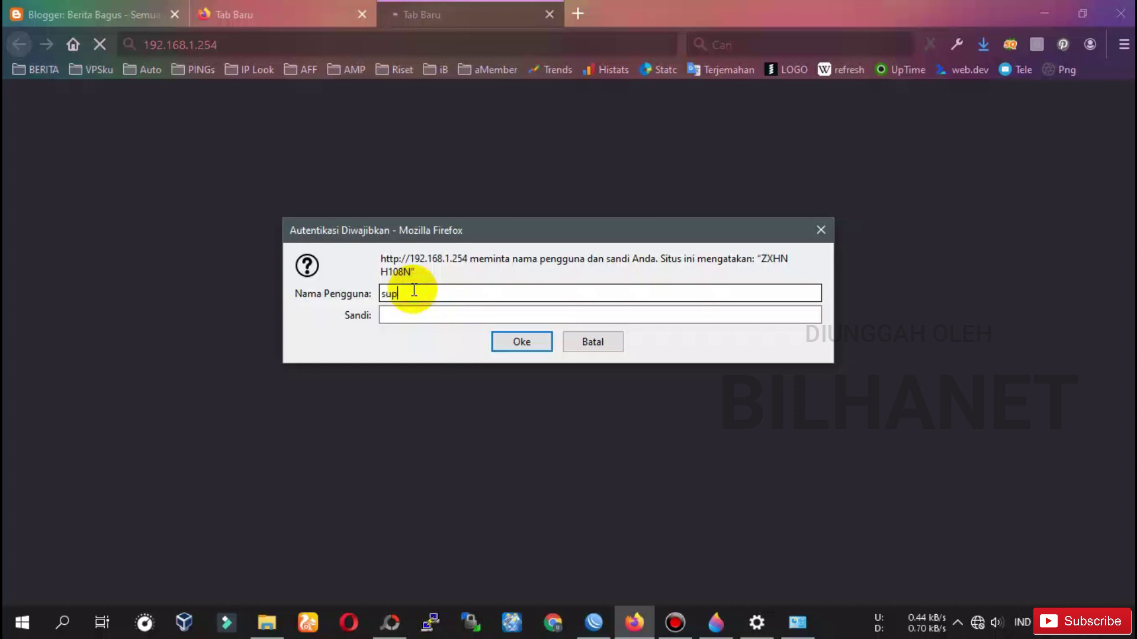
{"action": "left_click", "coordinate": [441, 318]}
- Launch Notepad via Win+R and write the router's username and password lines
{"action": "key", "text": "super+r"}
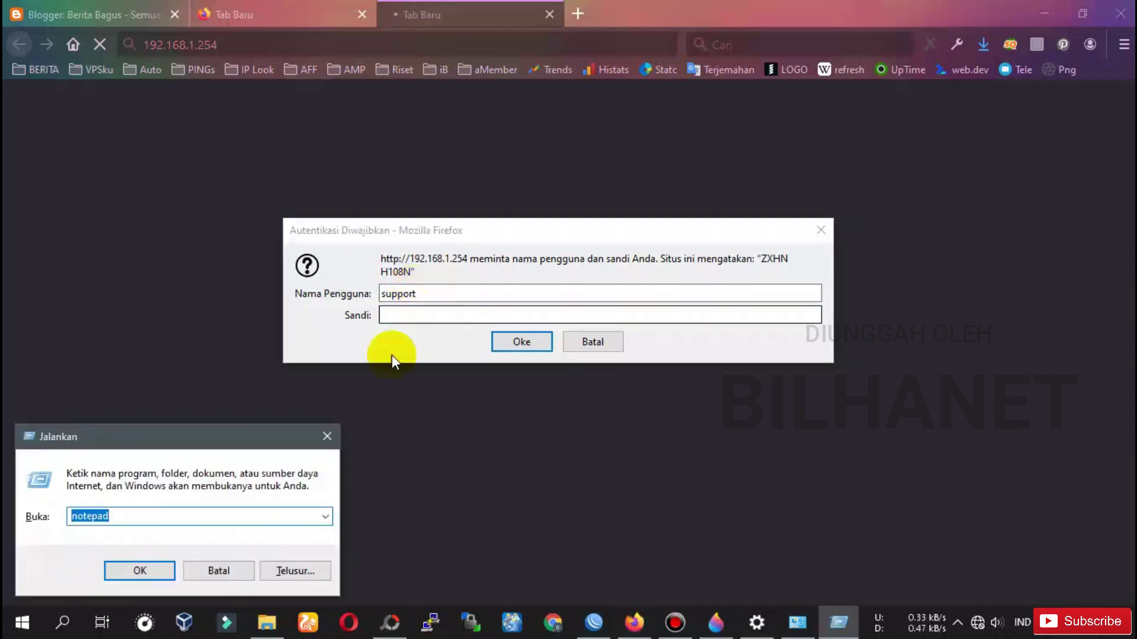
{"action": "key", "text": "Return"}
{"action": "type", "text": "Username: support"}
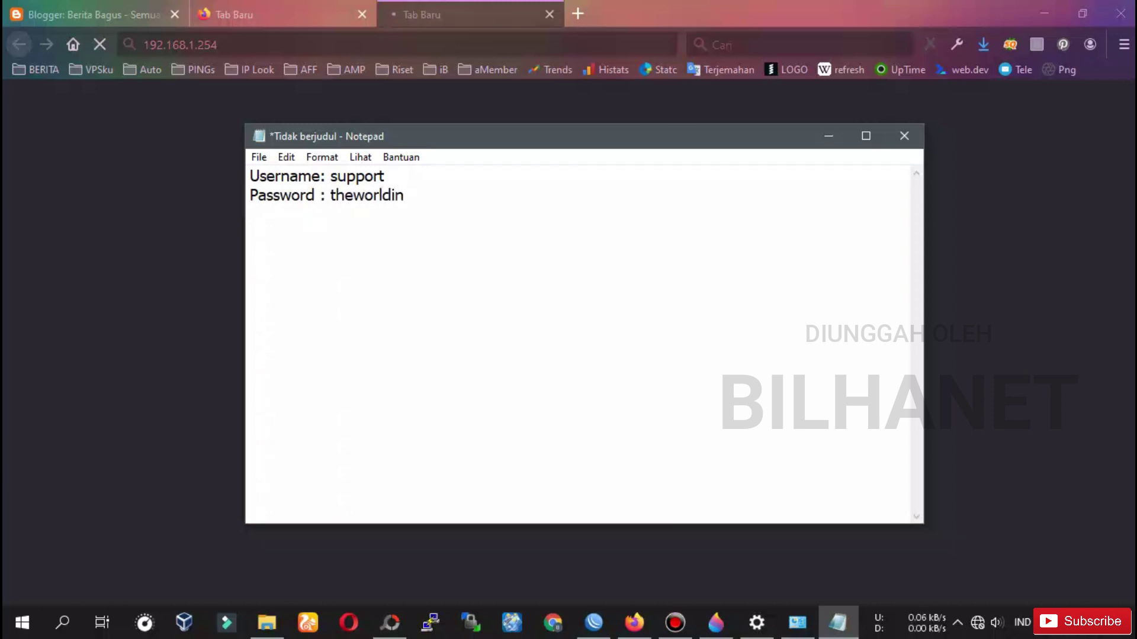
{"action": "left_click_drag", "start_coordinate": [249, 175], "coordinate": [467, 196]}
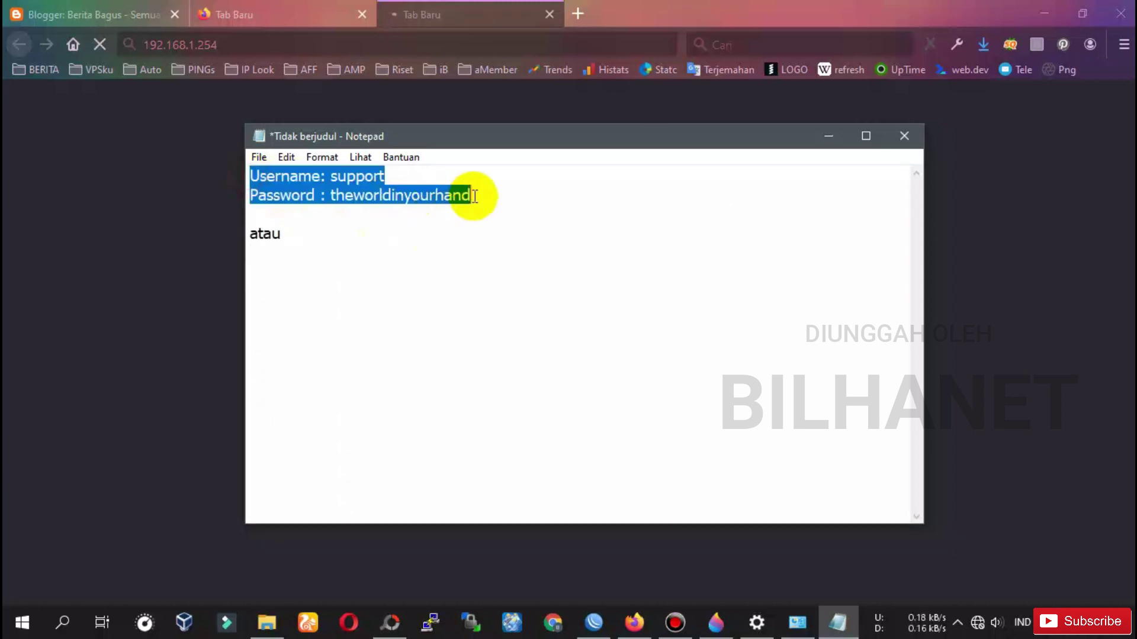
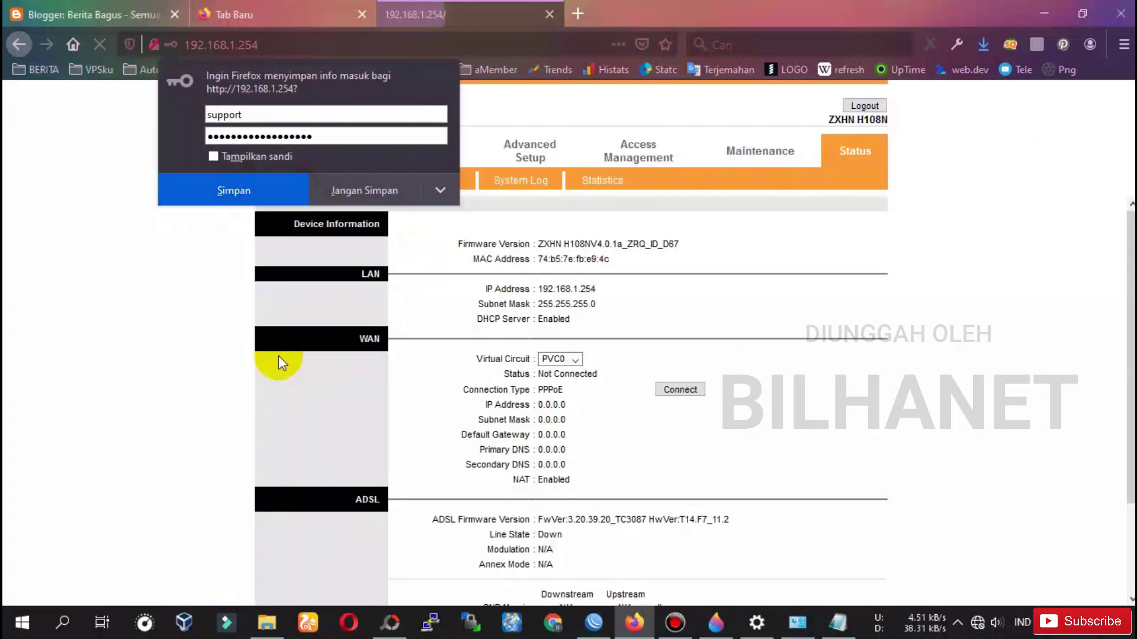
- Save the router login in Firefox's save-login popup
{"action": "left_click", "coordinate": [236, 197]}
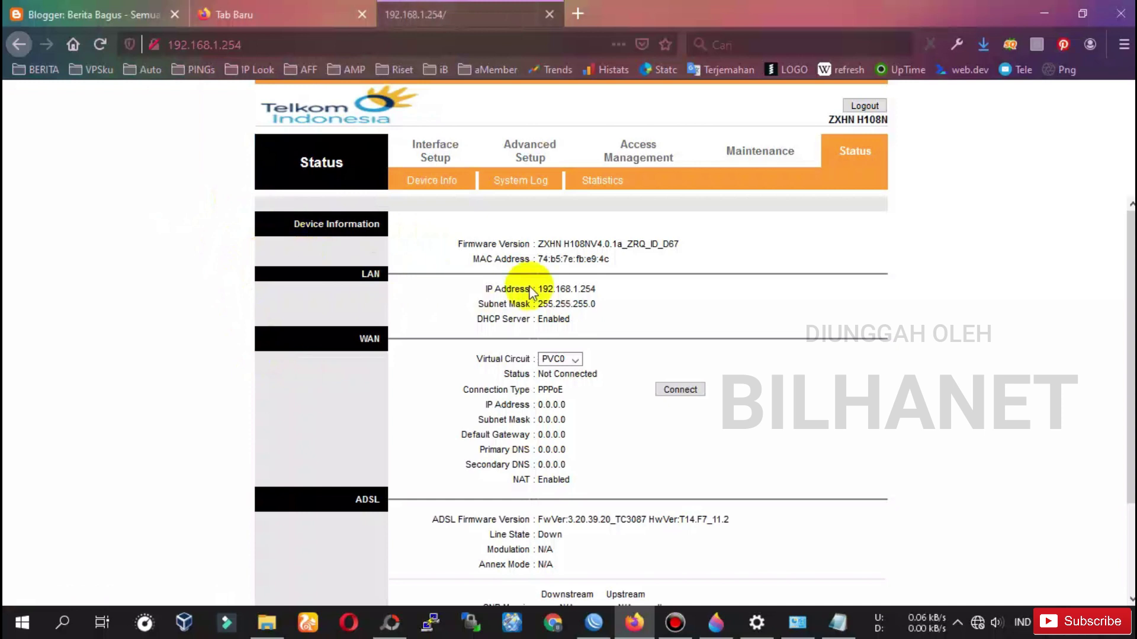
{"action": "scroll", "coordinate": [612, 372], "scroll_direction": "up", "scroll_amount": 4, "text": "ctrl"}
{"action": "scroll", "coordinate": [444, 318], "scroll_direction": "down", "scroll_amount": 1}
{"action": "scroll", "coordinate": [409, 249], "scroll_direction": "up", "scroll_amount": 1}
- Open the Internet setup for PVC0 (VPI 0, VCI 35) and pick Bridge Mode
{"action": "left_click", "coordinate": [377, 187]}
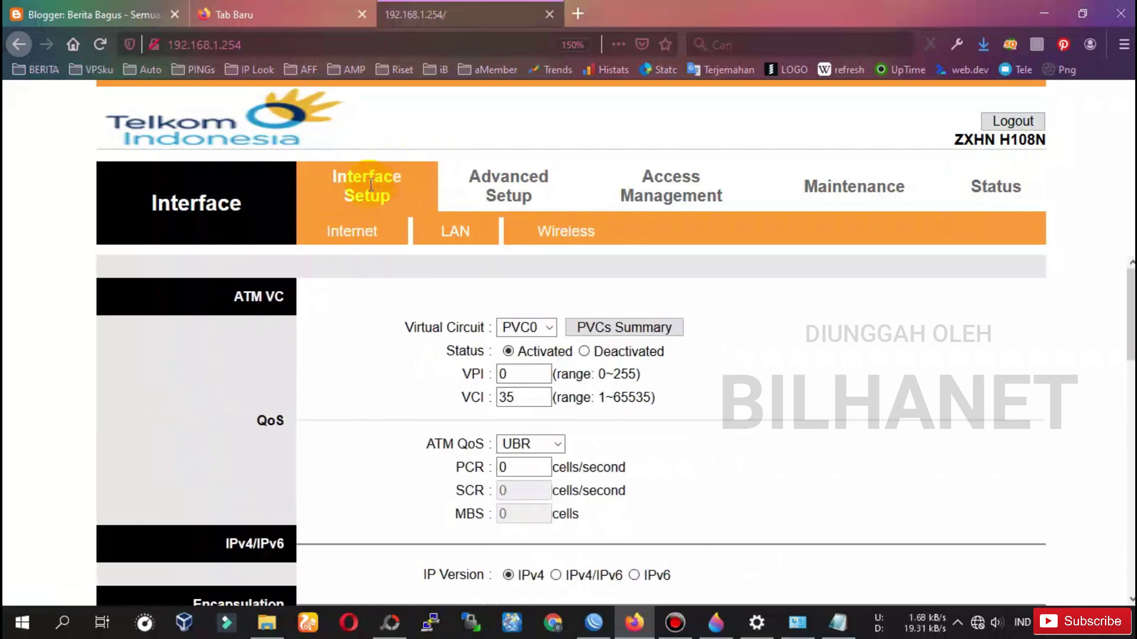
{"action": "left_click", "coordinate": [343, 235]}
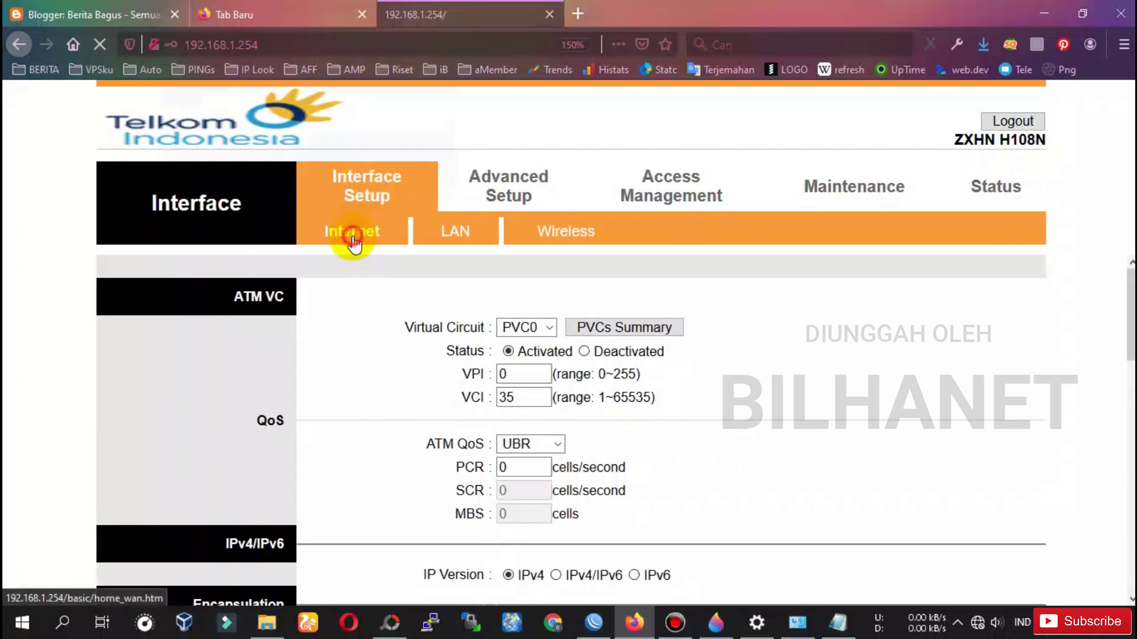
{"action": "left_click", "coordinate": [376, 184]}
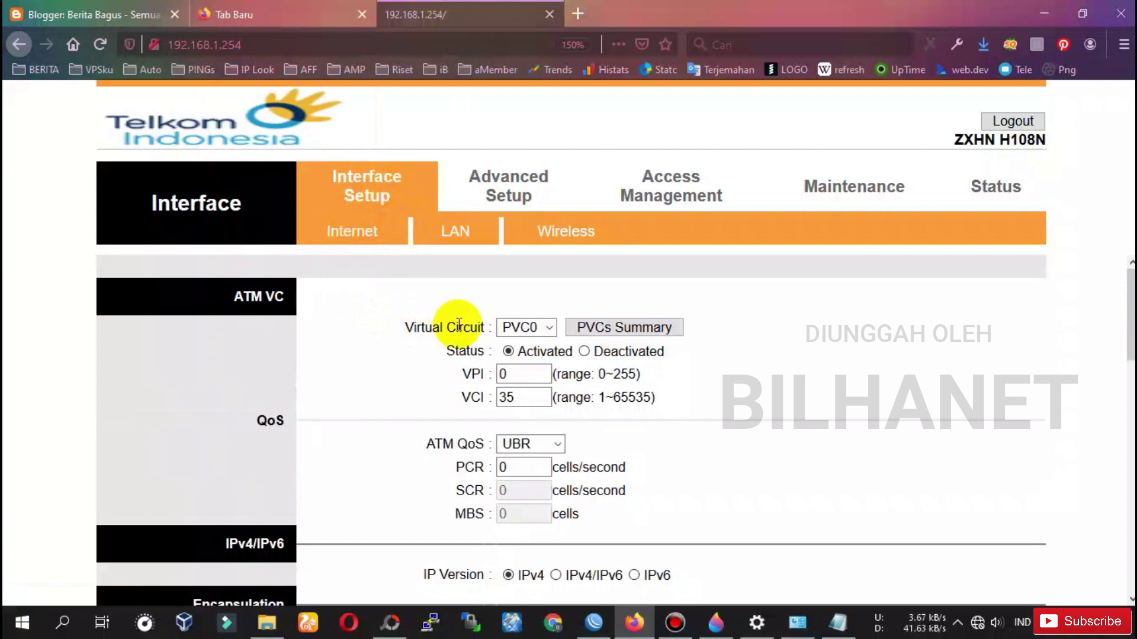
{"action": "scroll", "coordinate": [515, 334], "scroll_direction": "down", "scroll_amount": 2}
{"action": "scroll", "coordinate": [508, 343], "scroll_direction": "down", "scroll_amount": 1}
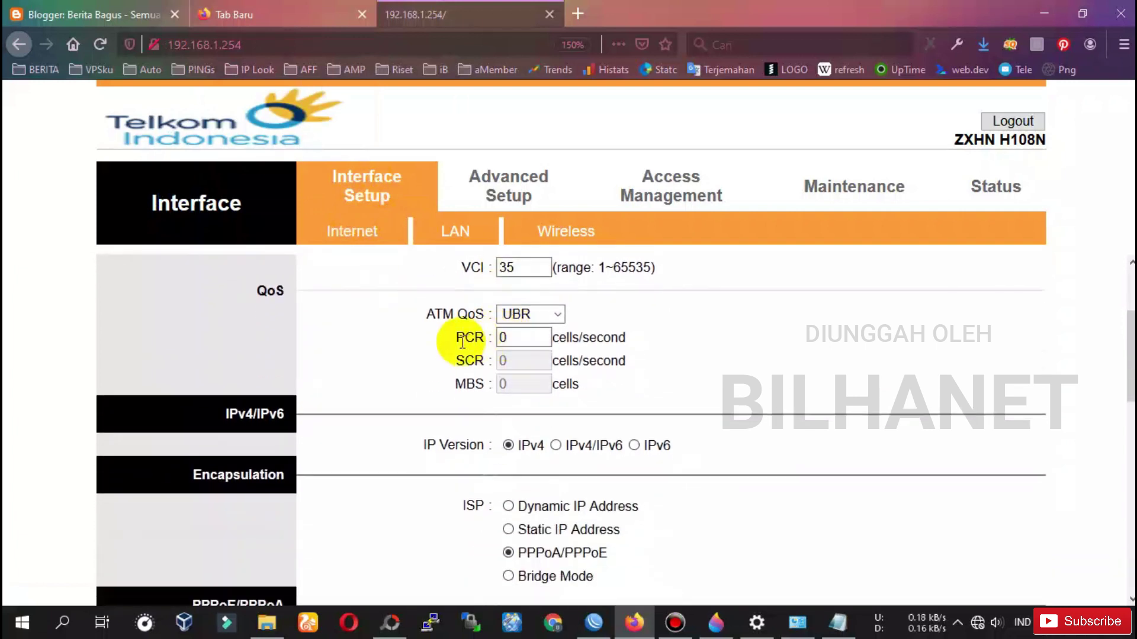
{"action": "scroll", "coordinate": [456, 340], "scroll_direction": "up", "scroll_amount": 3}
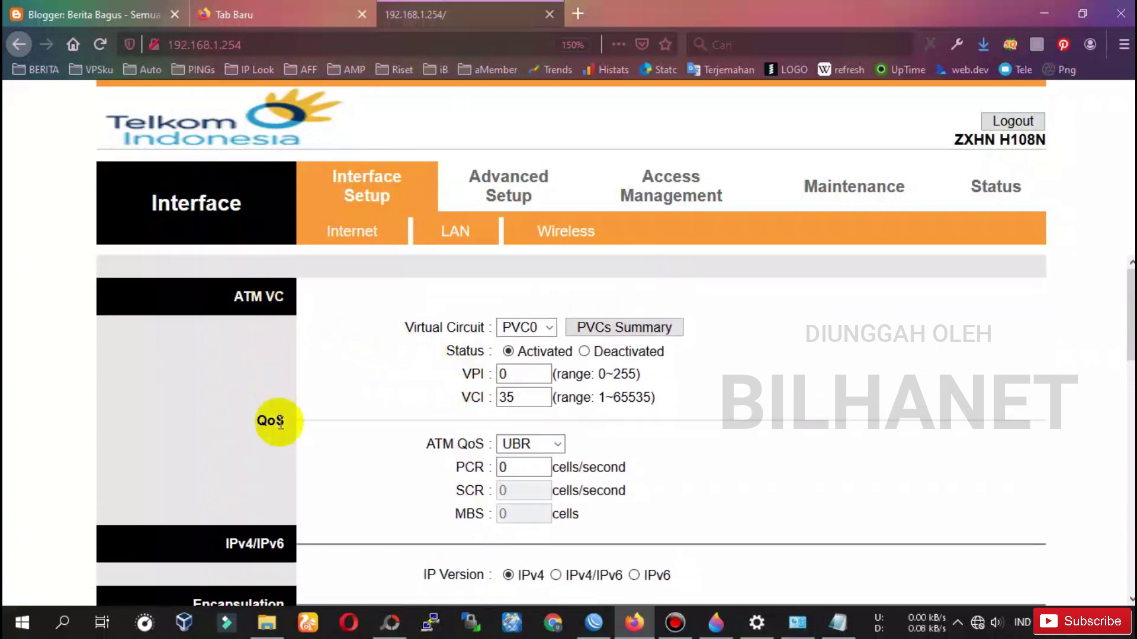
{"action": "scroll", "coordinate": [266, 403], "scroll_direction": "down", "scroll_amount": 5}
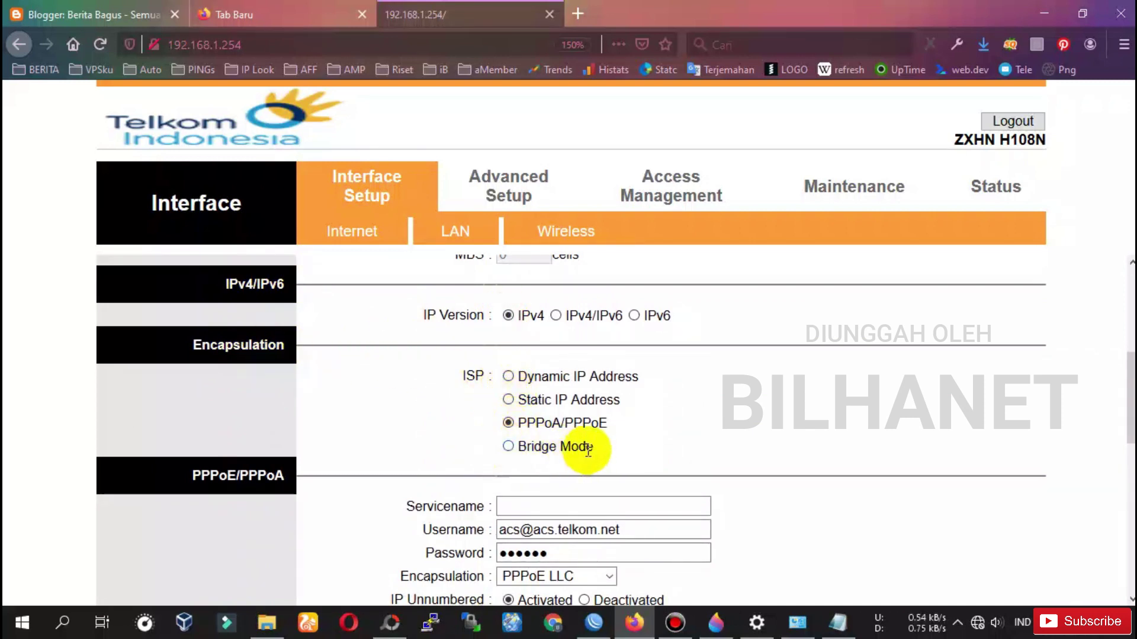
{"action": "left_click", "coordinate": [508, 446]}
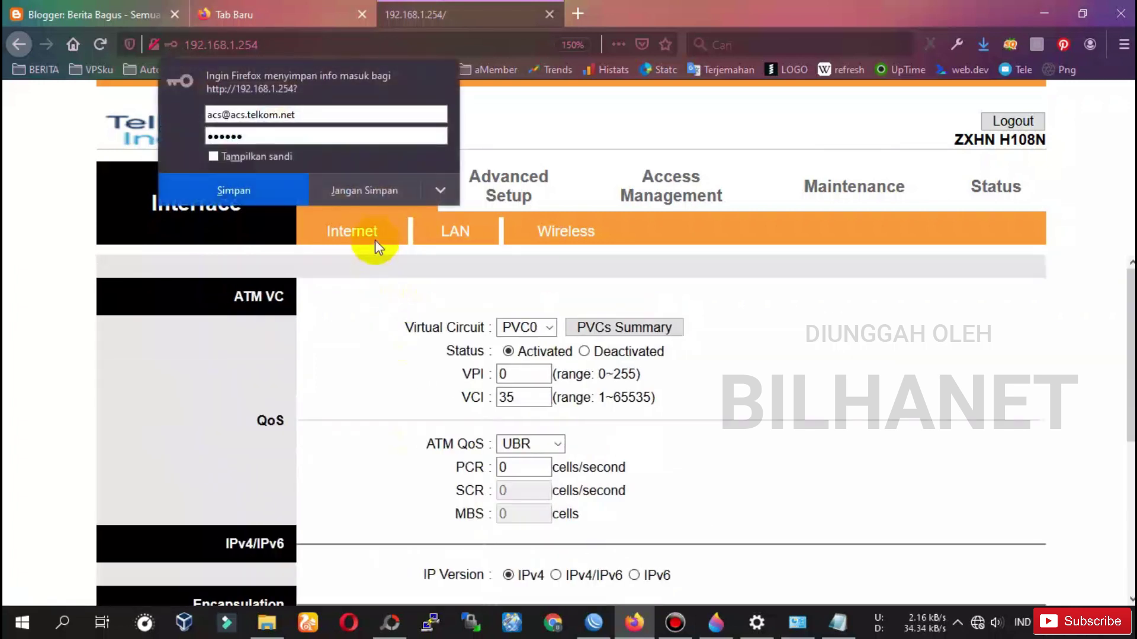
- Decline Firefox's save-login offer and select Bridge Mode as the connection type
{"action": "left_click", "coordinate": [377, 189]}
{"action": "scroll", "coordinate": [358, 391], "scroll_direction": "down", "scroll_amount": 4}
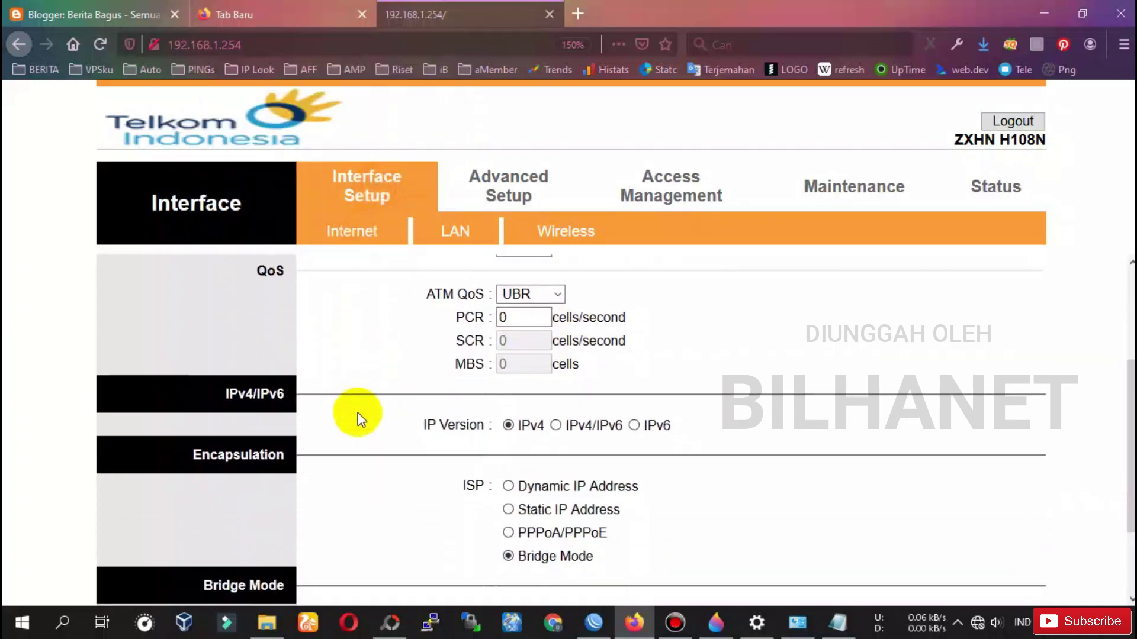
{"action": "left_click", "coordinate": [509, 459]}
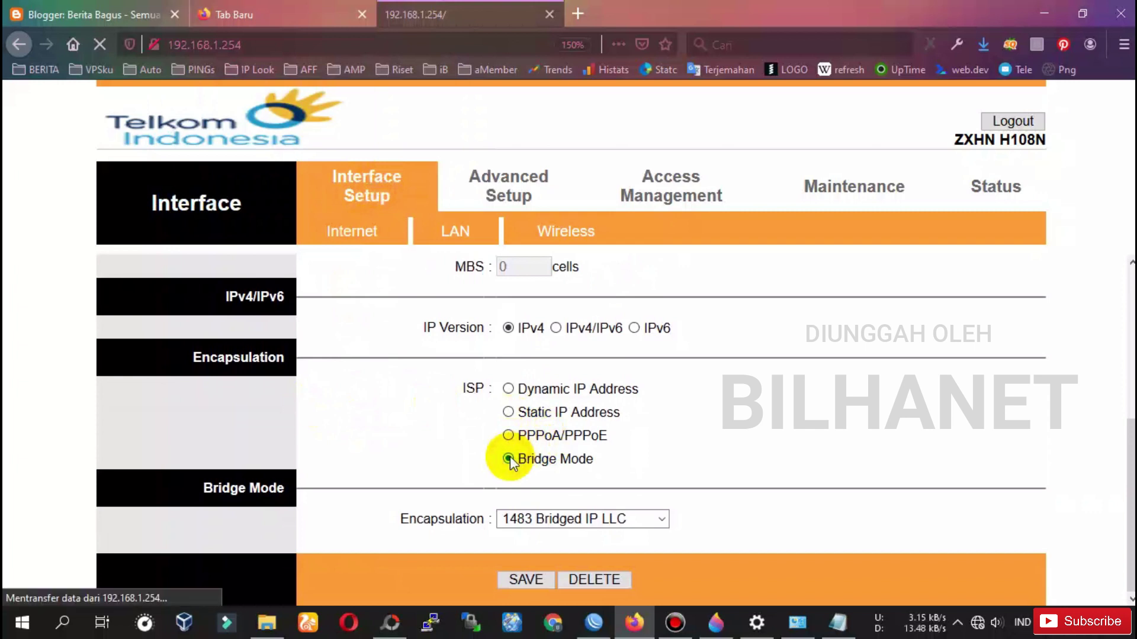
{"action": "scroll", "coordinate": [510, 456], "scroll_direction": "down", "scroll_amount": 4}
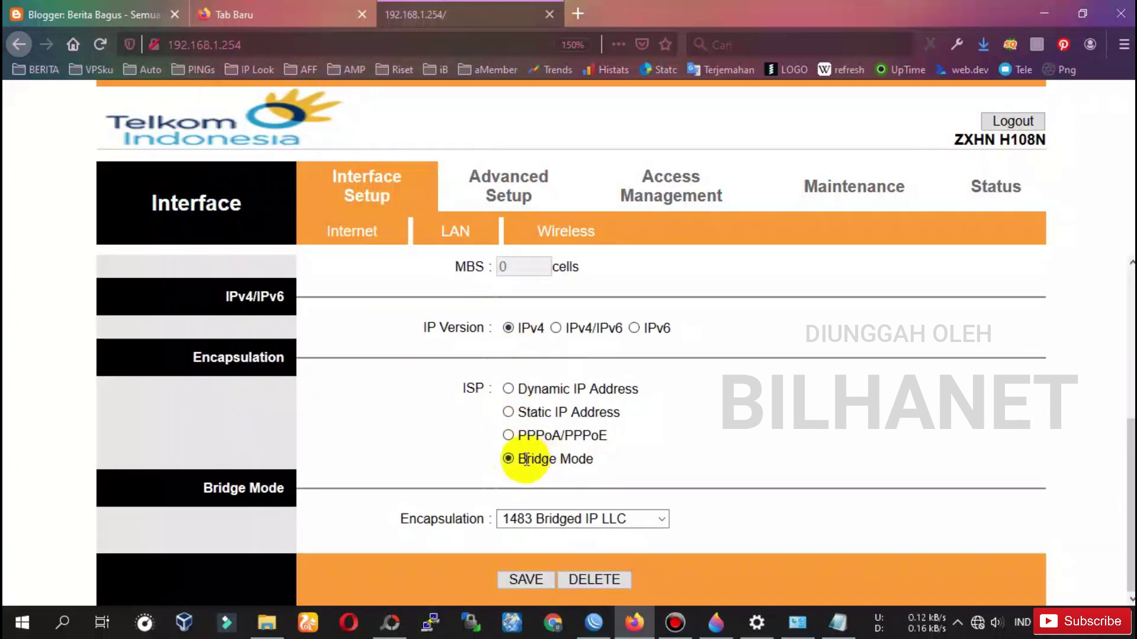
{"action": "left_click_drag", "start_coordinate": [524, 459], "coordinate": [603, 459]}
{"action": "left_click", "coordinate": [601, 458]}
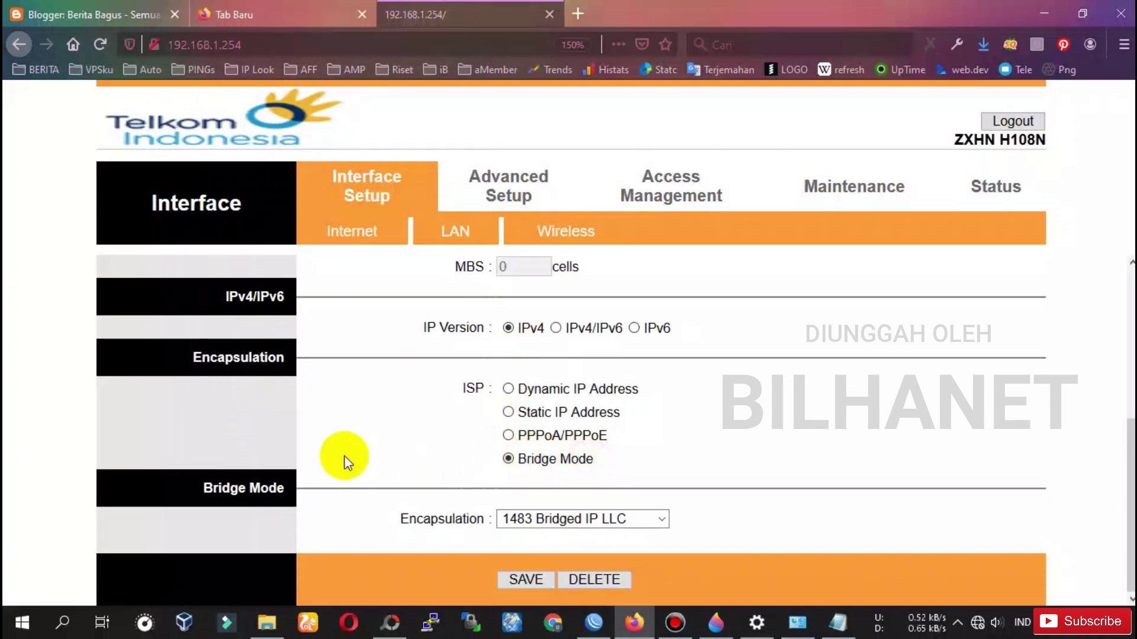
- Keep 1483 Bridged IP LLC encapsulation and save the connection, confirming with Oke
{"action": "left_click", "coordinate": [560, 519]}
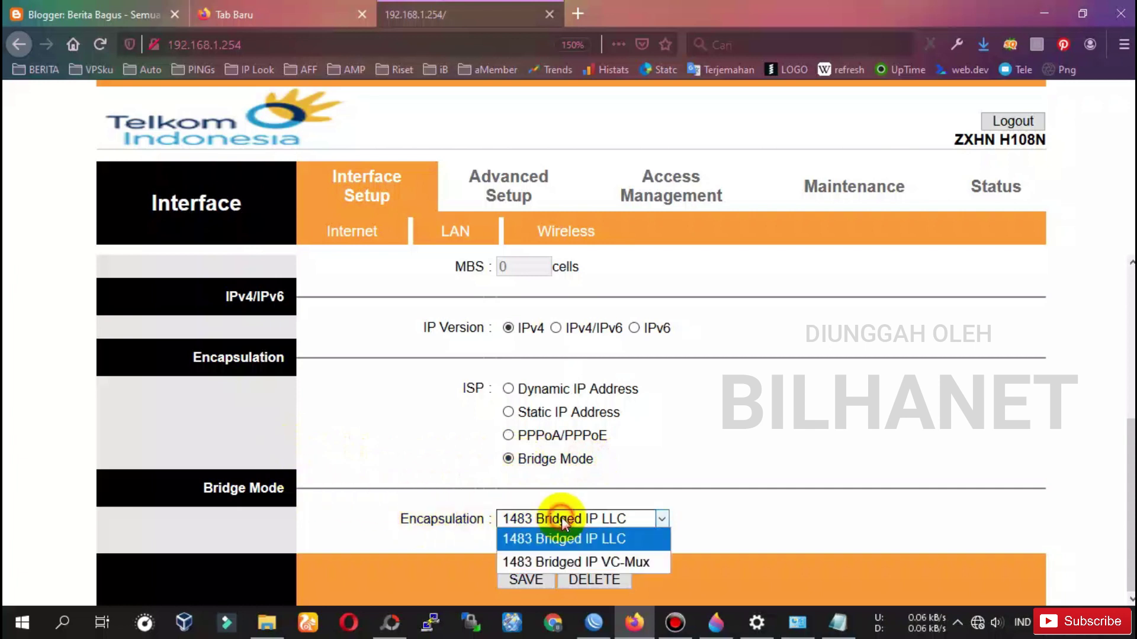
{"action": "left_click", "coordinate": [592, 521]}
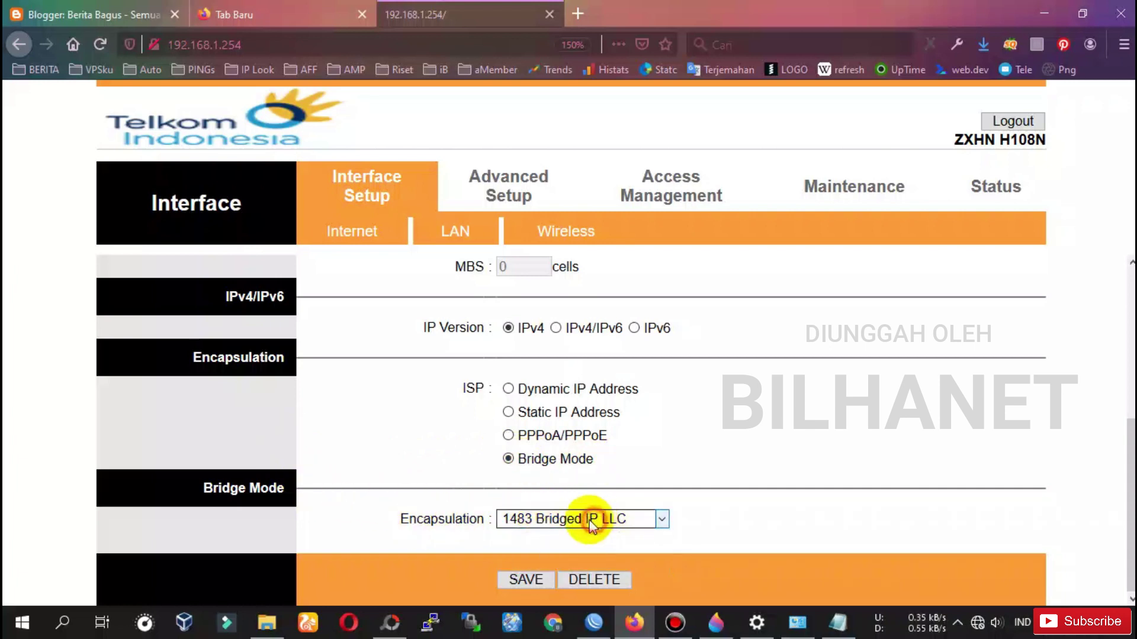
{"action": "left_click", "coordinate": [521, 584]}
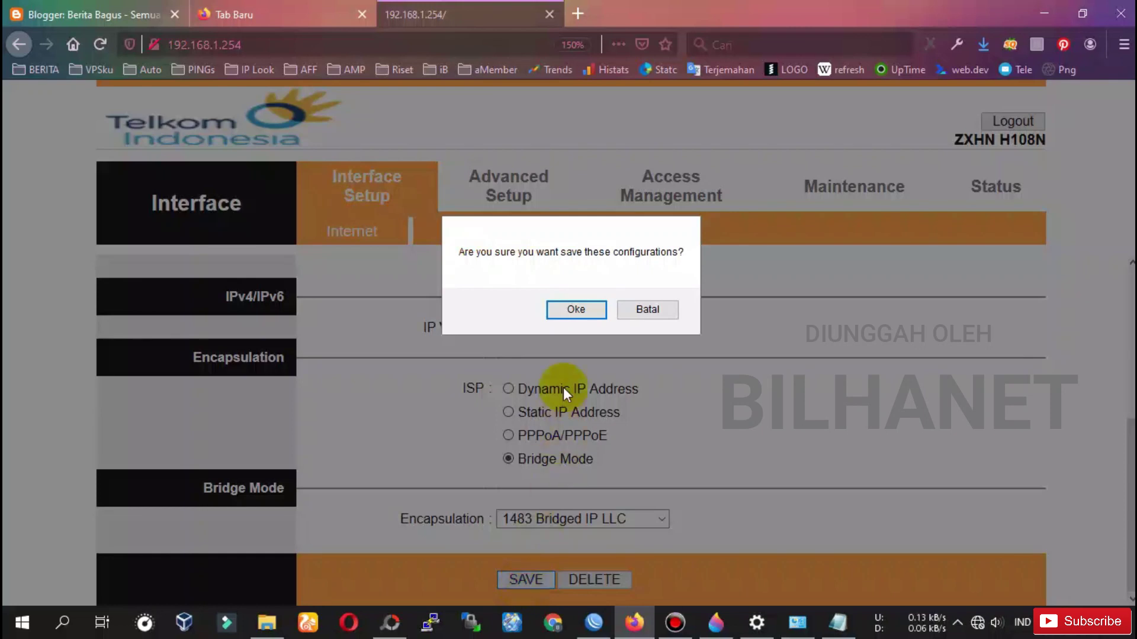
{"action": "left_click", "coordinate": [576, 309]}
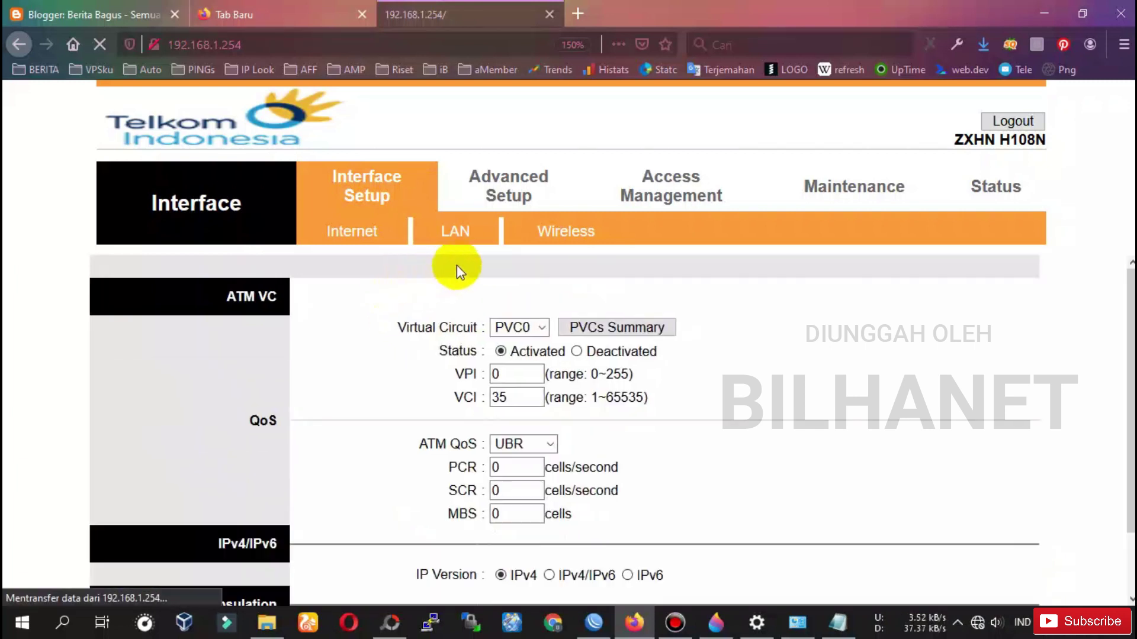
{"action": "scroll", "coordinate": [438, 426], "scroll_direction": "down", "scroll_amount": 5}
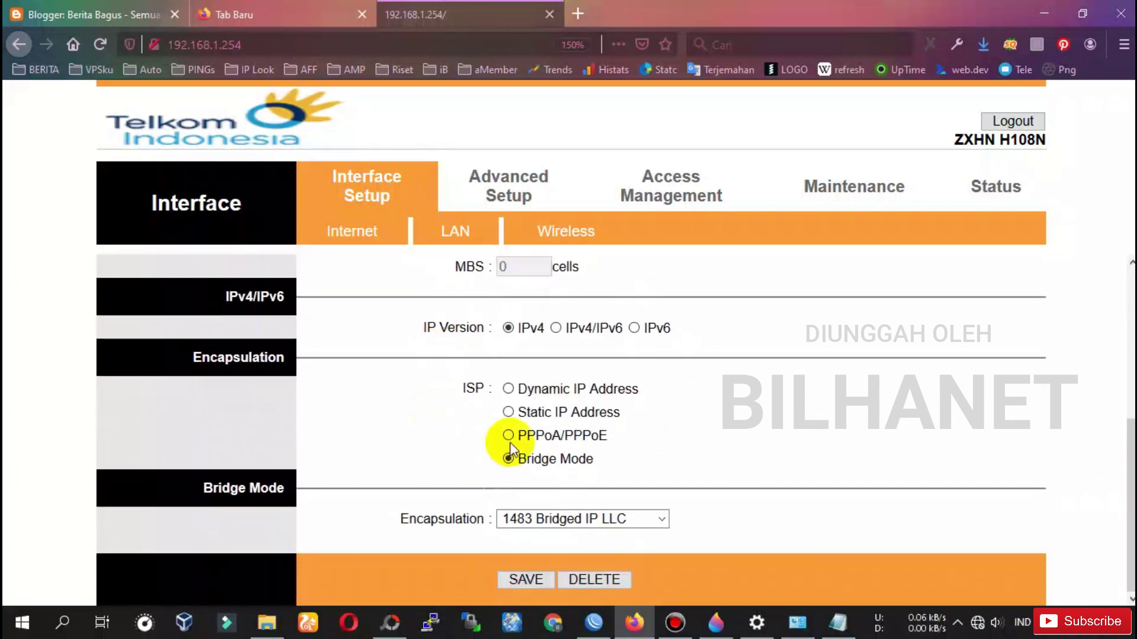
{"action": "scroll", "coordinate": [419, 478], "scroll_direction": "up", "scroll_amount": 5}
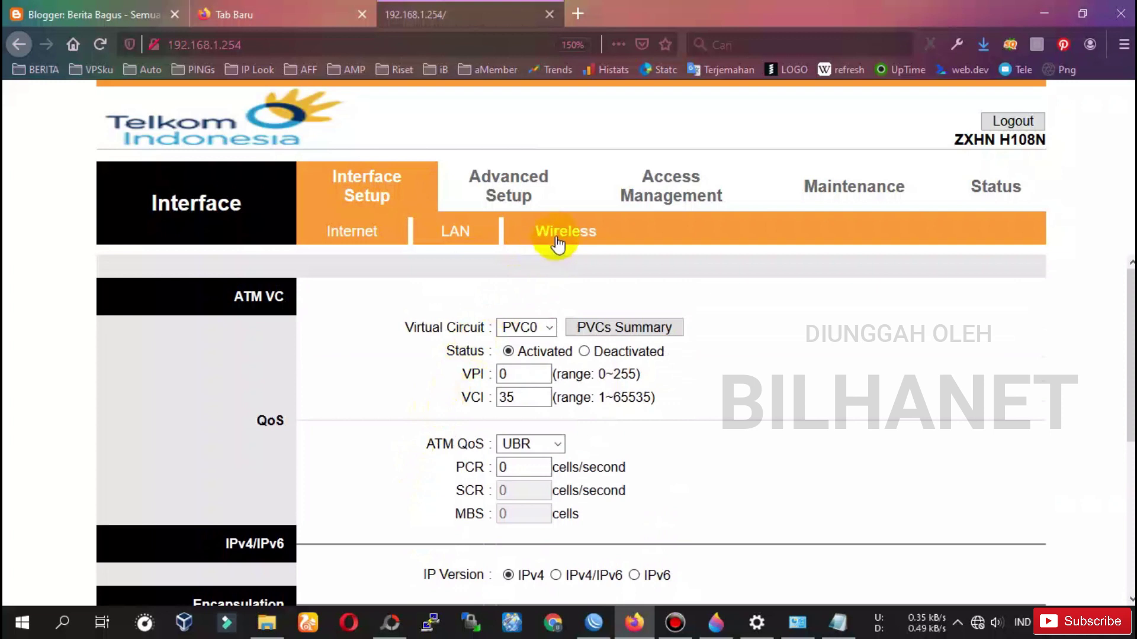
- Open the wireless access point settings, keep region INDONESIA and set channel 06
{"action": "left_click", "coordinate": [556, 237]}
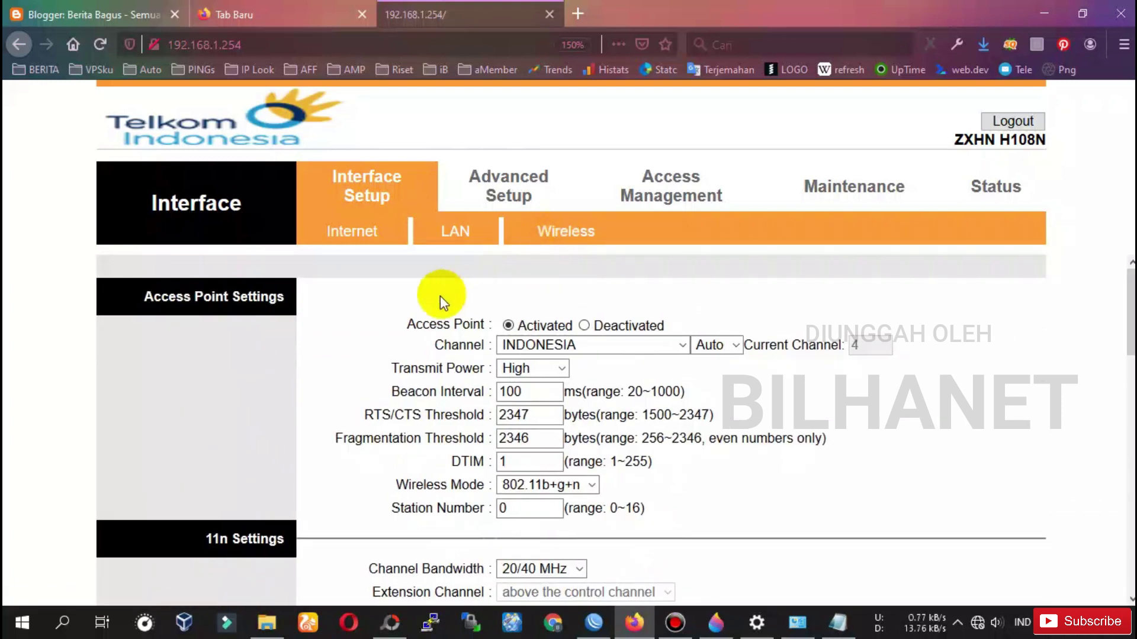
{"action": "left_click", "coordinate": [557, 346]}
{"action": "left_click", "coordinate": [559, 344]}
{"action": "left_click", "coordinate": [559, 344]}
{"action": "left_click", "coordinate": [559, 344]}
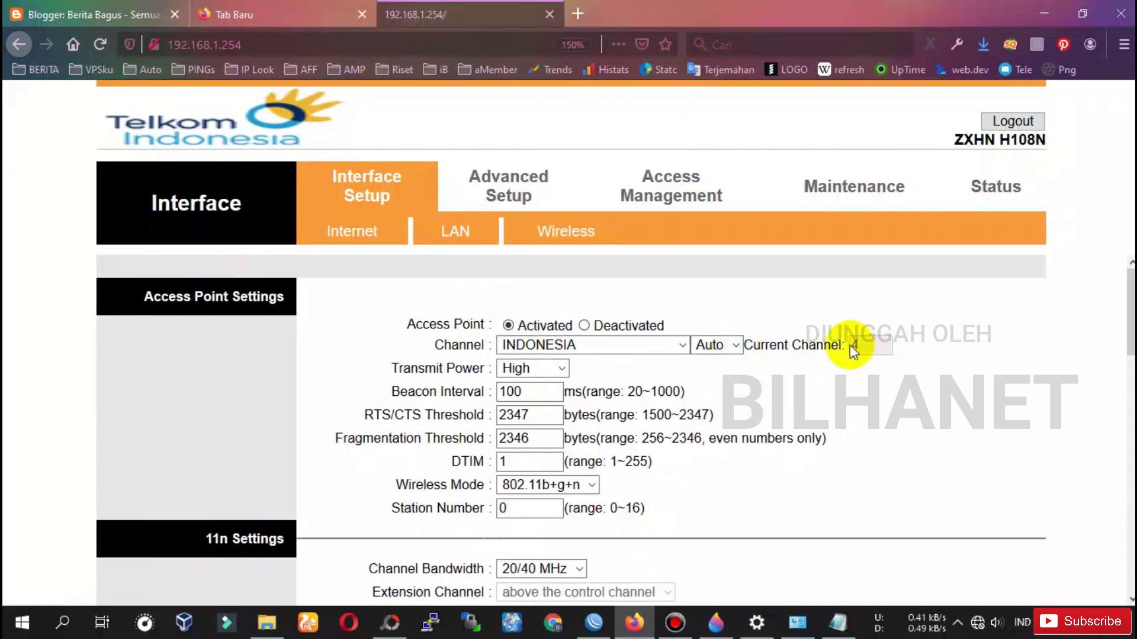
{"action": "left_click", "coordinate": [719, 352]}
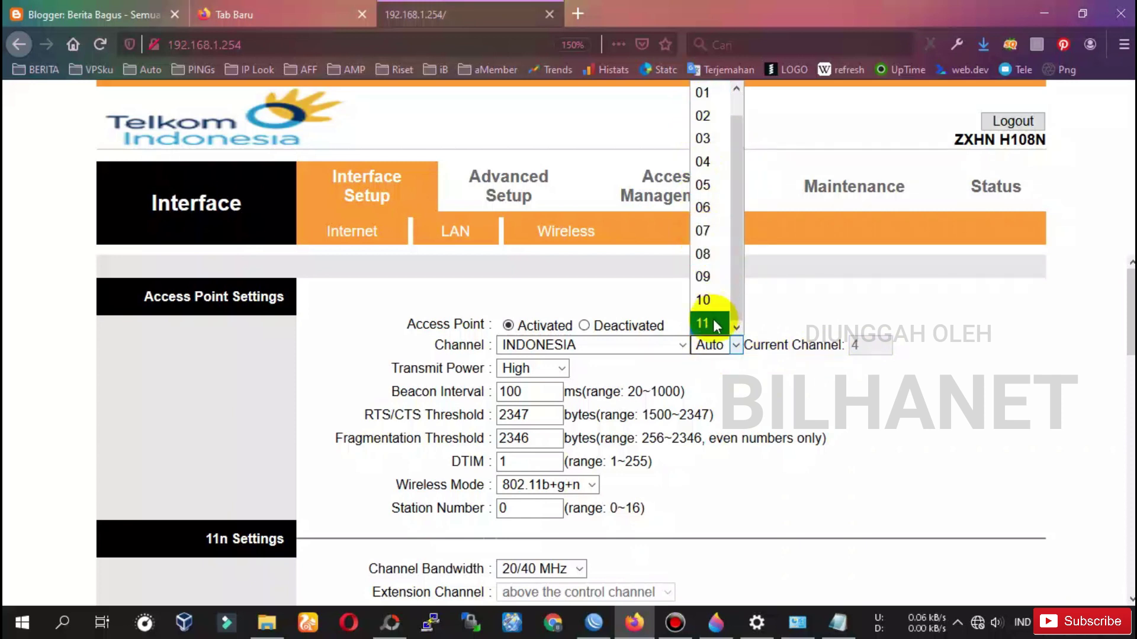
{"action": "scroll", "coordinate": [713, 319], "scroll_direction": "up", "scroll_amount": 1}
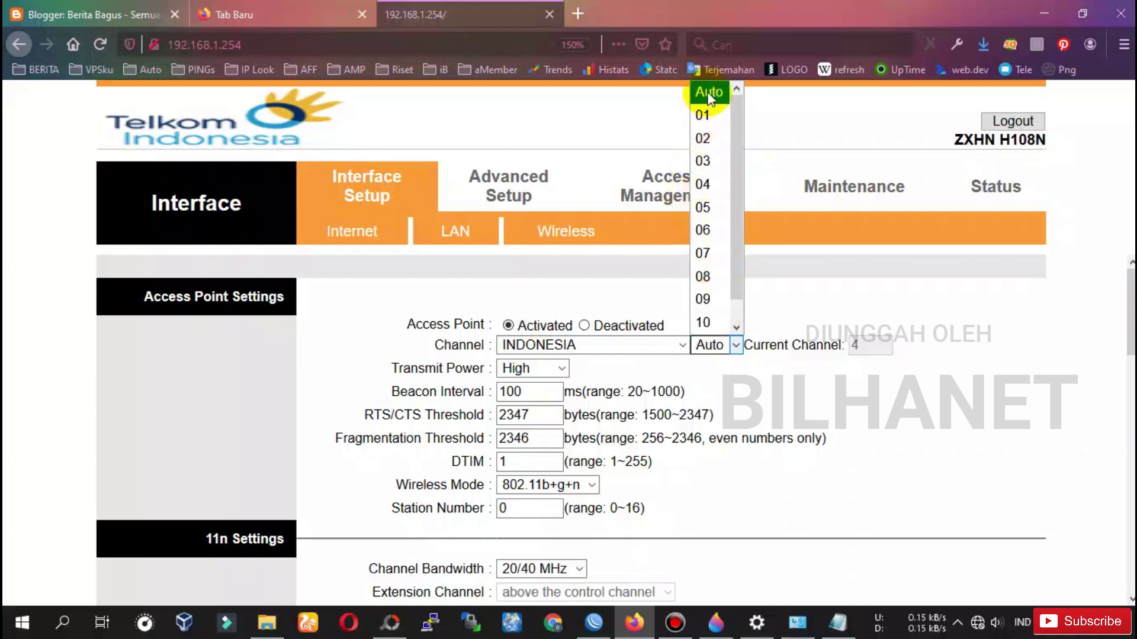
{"action": "left_click", "coordinate": [709, 236]}
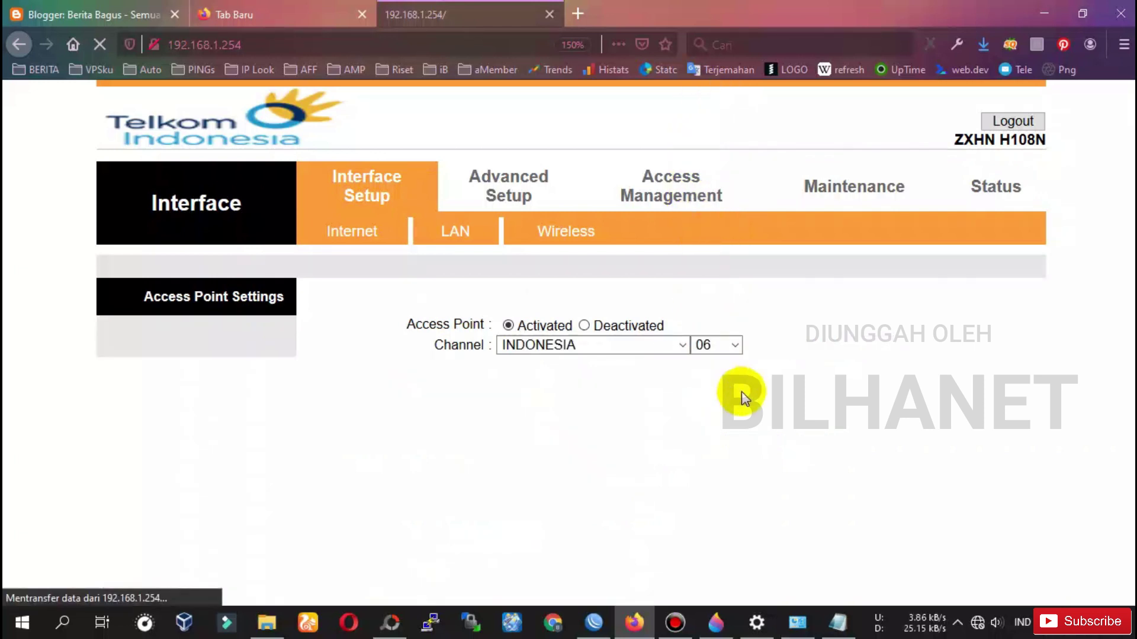
- Check High transmit power and Beacon Interval 100, and keep 802.11b+g+n wireless mode
{"action": "left_click", "coordinate": [520, 370]}
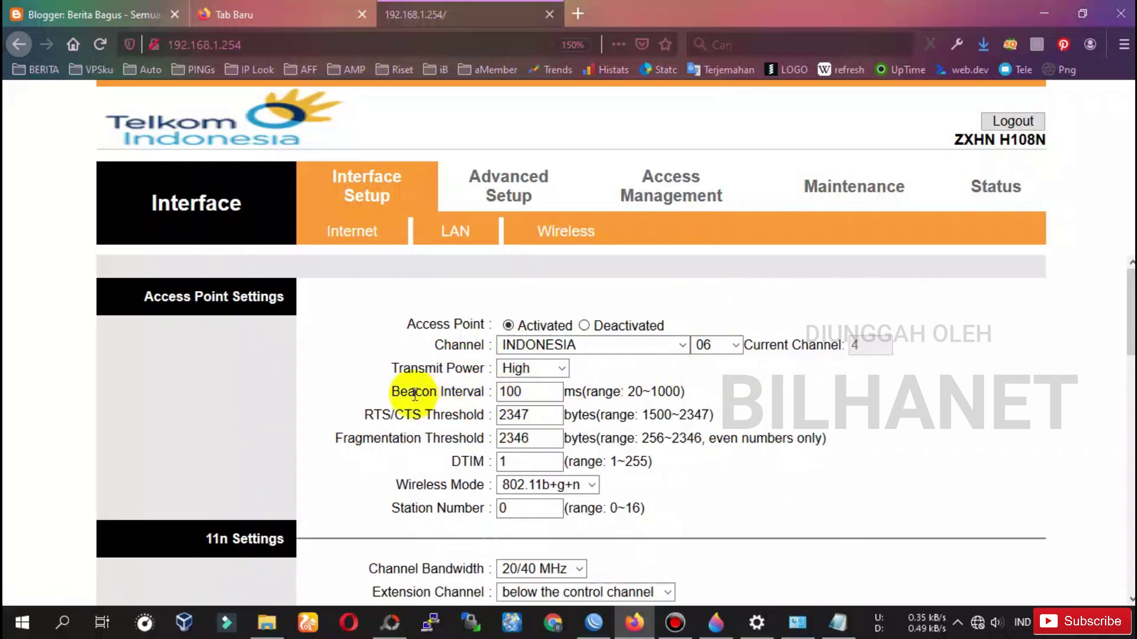
{"action": "left_click", "coordinate": [523, 395]}
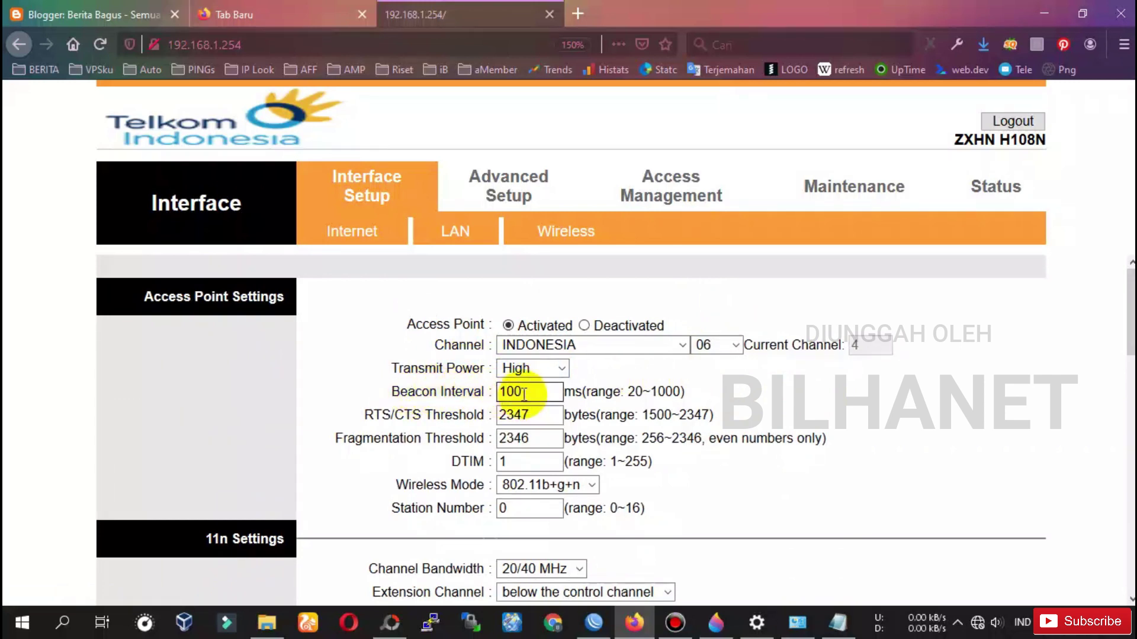
{"action": "left_click", "coordinate": [530, 488]}
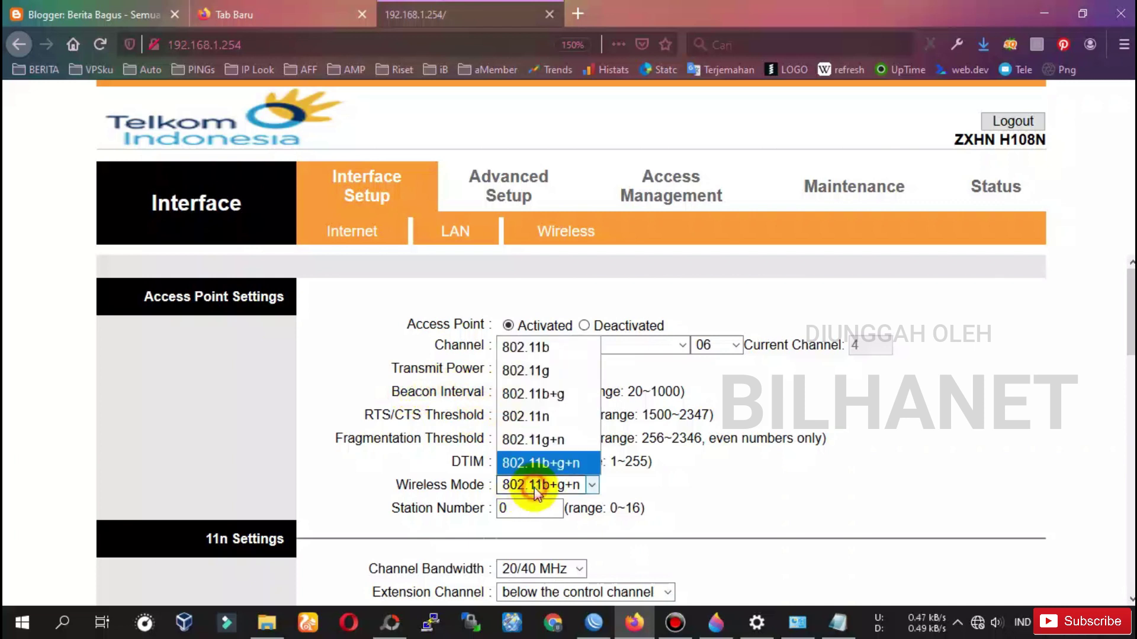
{"action": "left_click", "coordinate": [568, 467]}
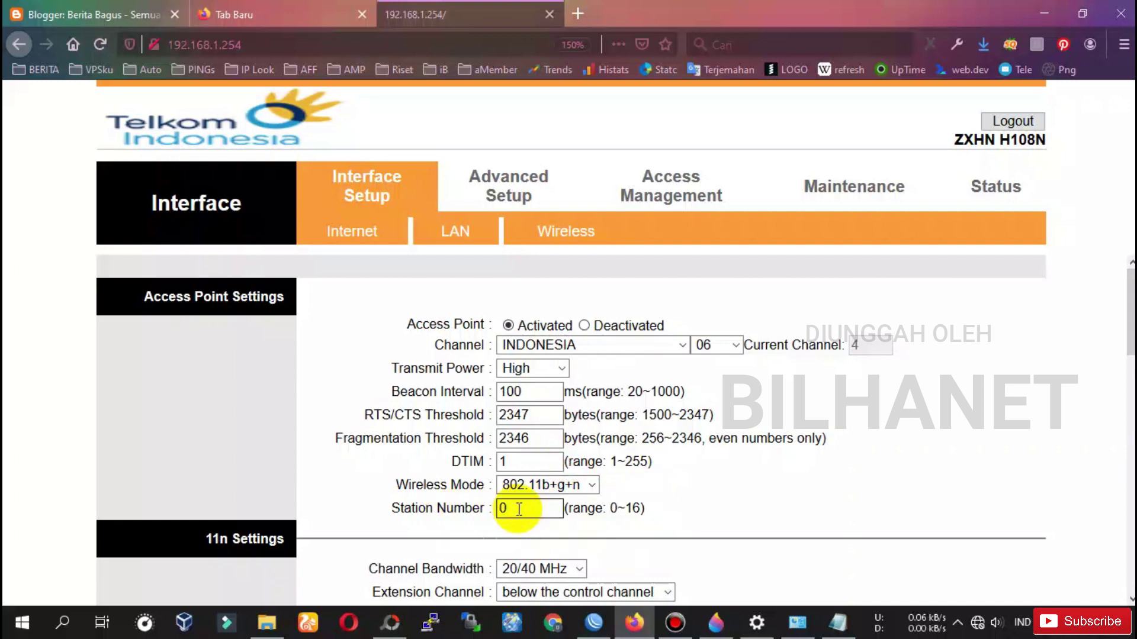
{"action": "scroll", "coordinate": [465, 495], "scroll_direction": "down", "scroll_amount": 2}
{"action": "scroll", "coordinate": [465, 495], "scroll_direction": "down", "scroll_amount": 2}
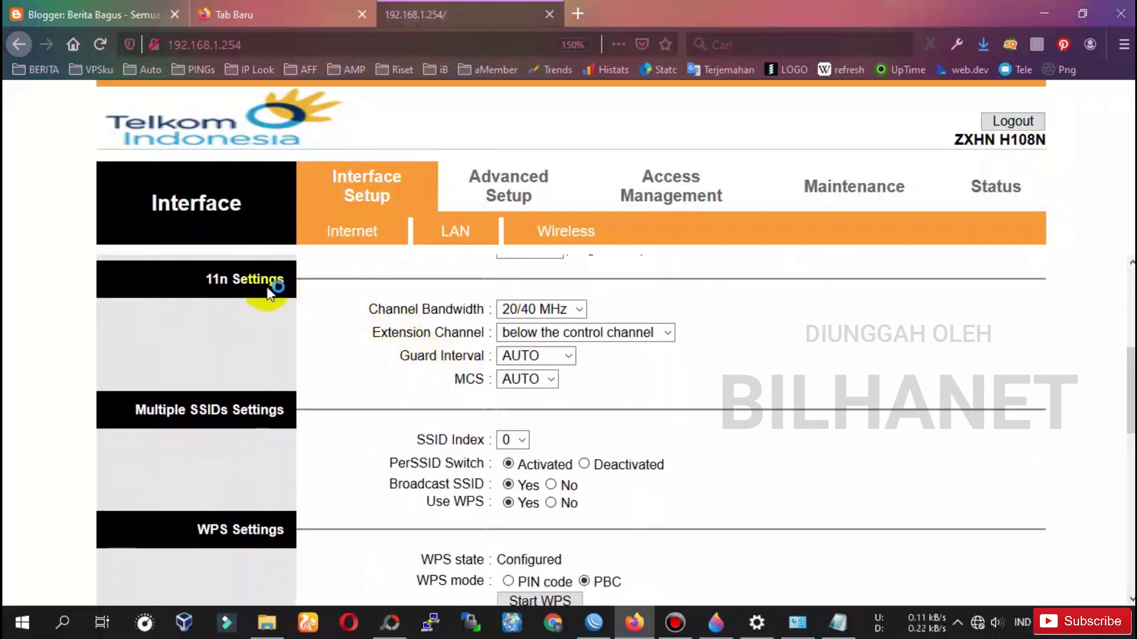
- Set the 11n Channel Bandwidth to 20 MHz
{"action": "left_click", "coordinate": [533, 310]}
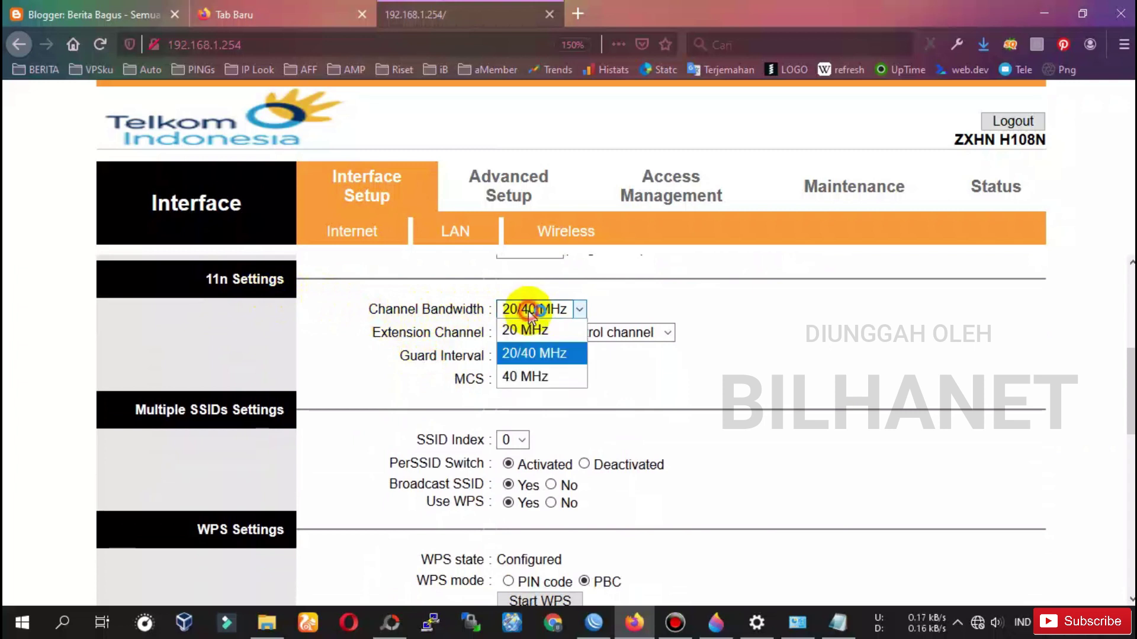
{"action": "left_click", "coordinate": [524, 331]}
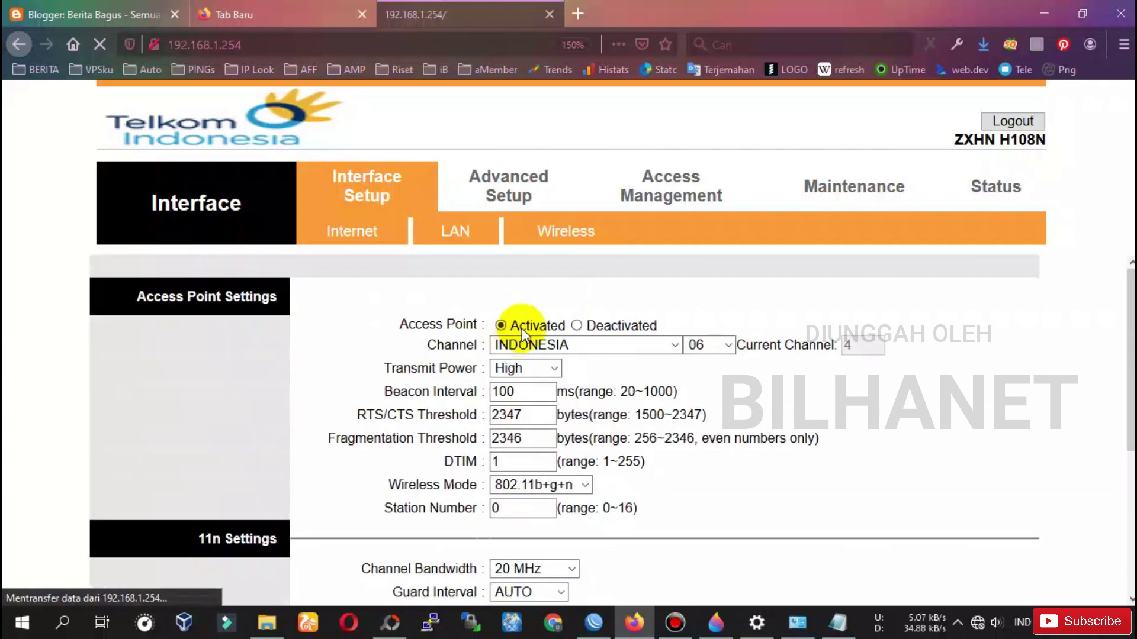
{"action": "scroll", "coordinate": [507, 319], "scroll_direction": "down", "scroll_amount": 3}
{"action": "scroll", "coordinate": [450, 354], "scroll_direction": "down", "scroll_amount": 3}
{"action": "scroll", "coordinate": [470, 355], "scroll_direction": "up", "scroll_amount": 2}
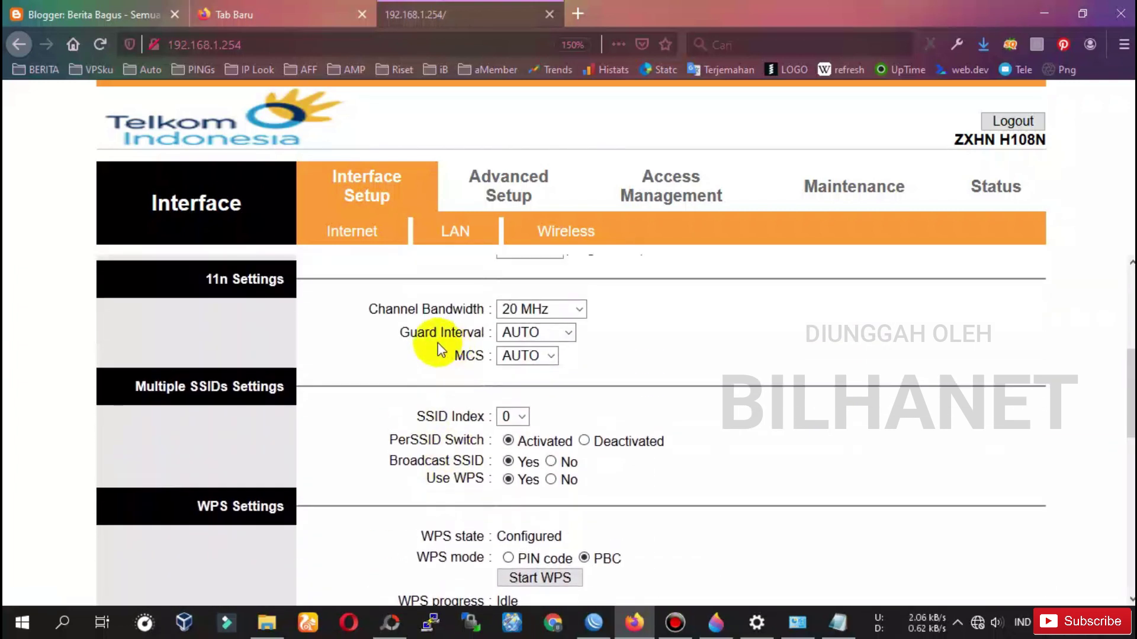
- Keep Guard Interval and MCS on AUTO and SSID Index at 0
{"action": "left_click", "coordinate": [527, 332]}
{"action": "left_click", "coordinate": [527, 332]}
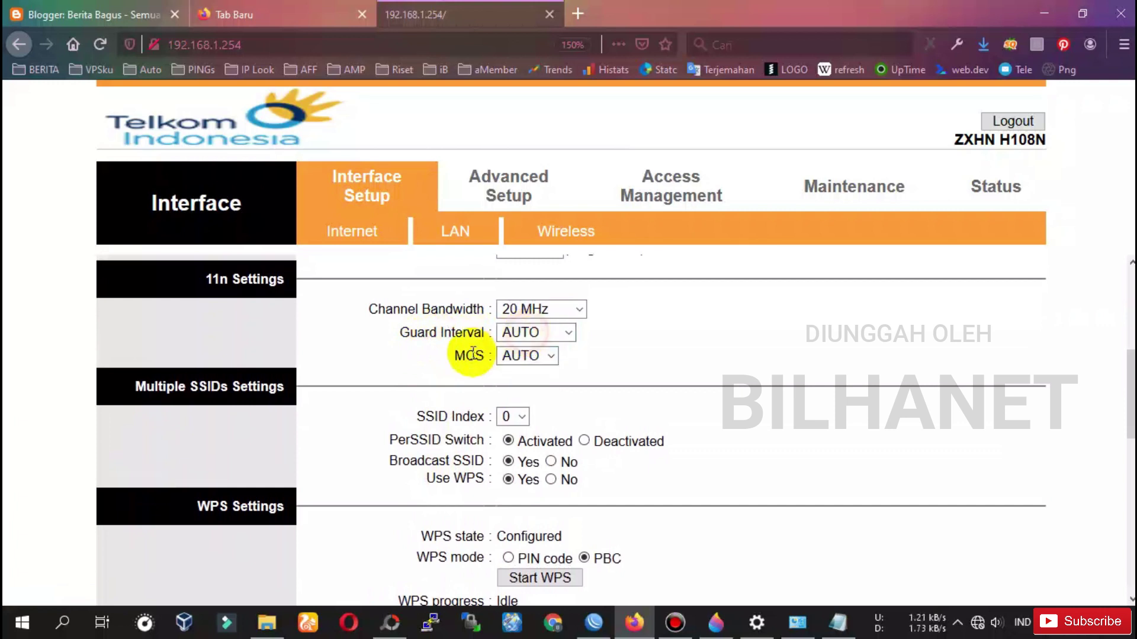
{"action": "left_click", "coordinate": [535, 355]}
{"action": "left_click", "coordinate": [534, 360]}
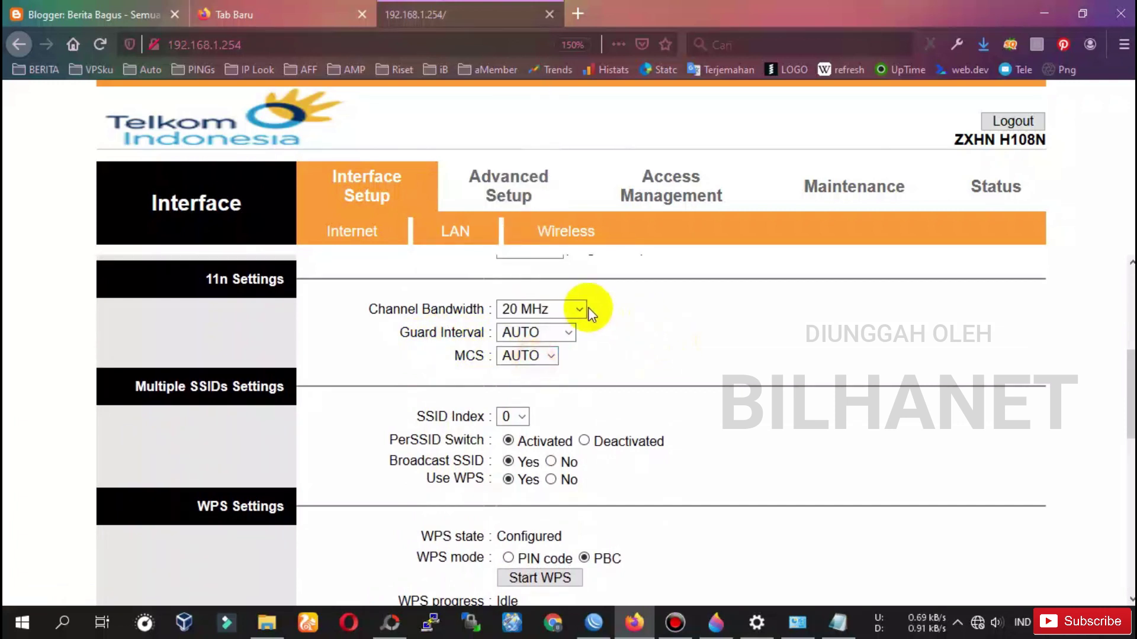
{"action": "scroll", "coordinate": [610, 350], "scroll_direction": "down", "scroll_amount": 2}
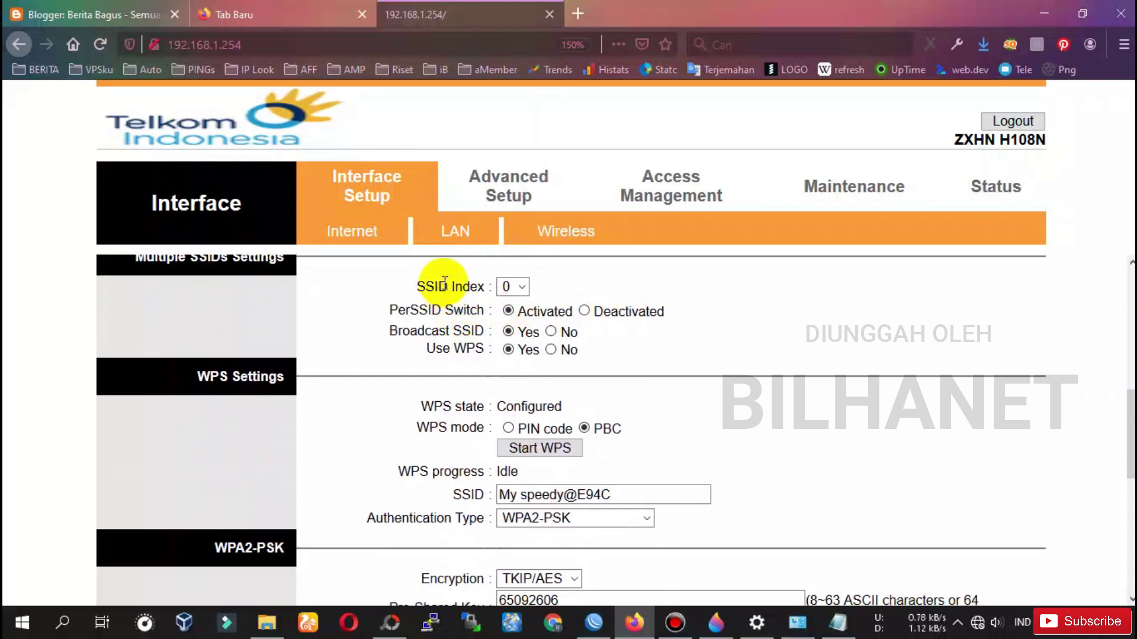
{"action": "left_click", "coordinate": [515, 287]}
{"action": "left_click", "coordinate": [511, 308]}
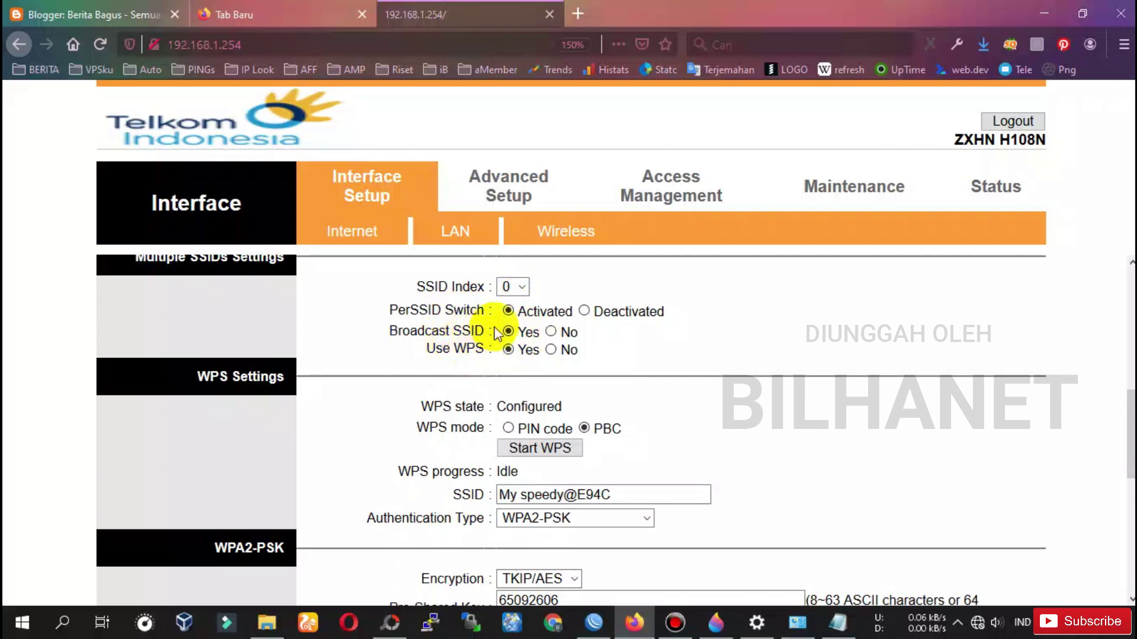
{"action": "scroll", "coordinate": [461, 356], "scroll_direction": "up", "scroll_amount": 1}
- Set Use WPS to No for the My speedy@E94C network
{"action": "left_click_drag", "start_coordinate": [430, 372], "coordinate": [486, 372]}
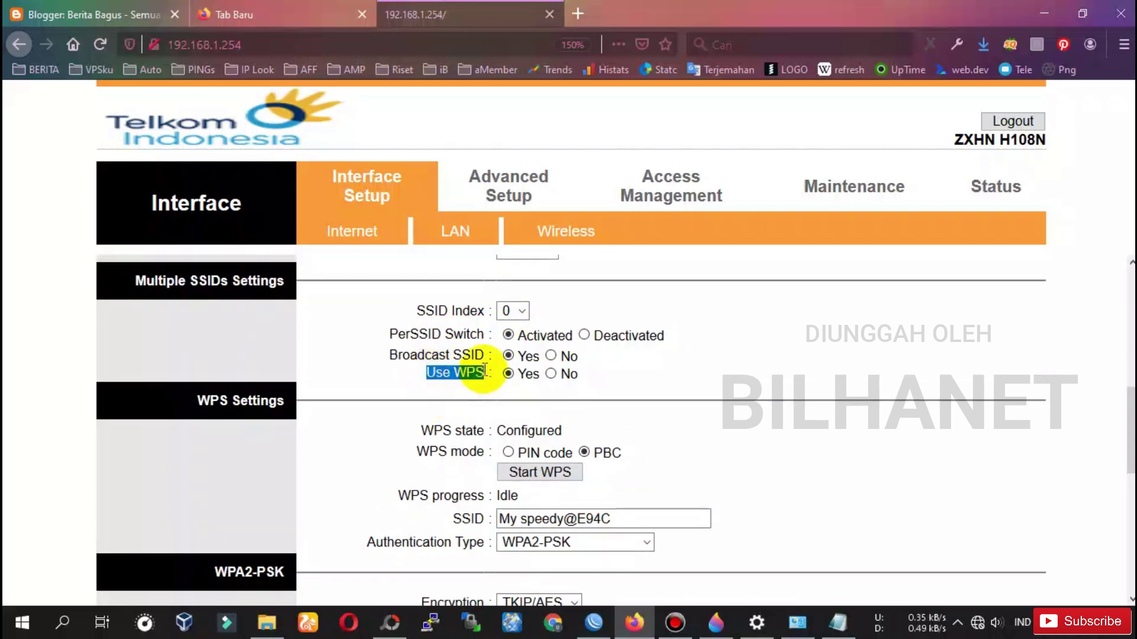
{"action": "left_click", "coordinate": [466, 374]}
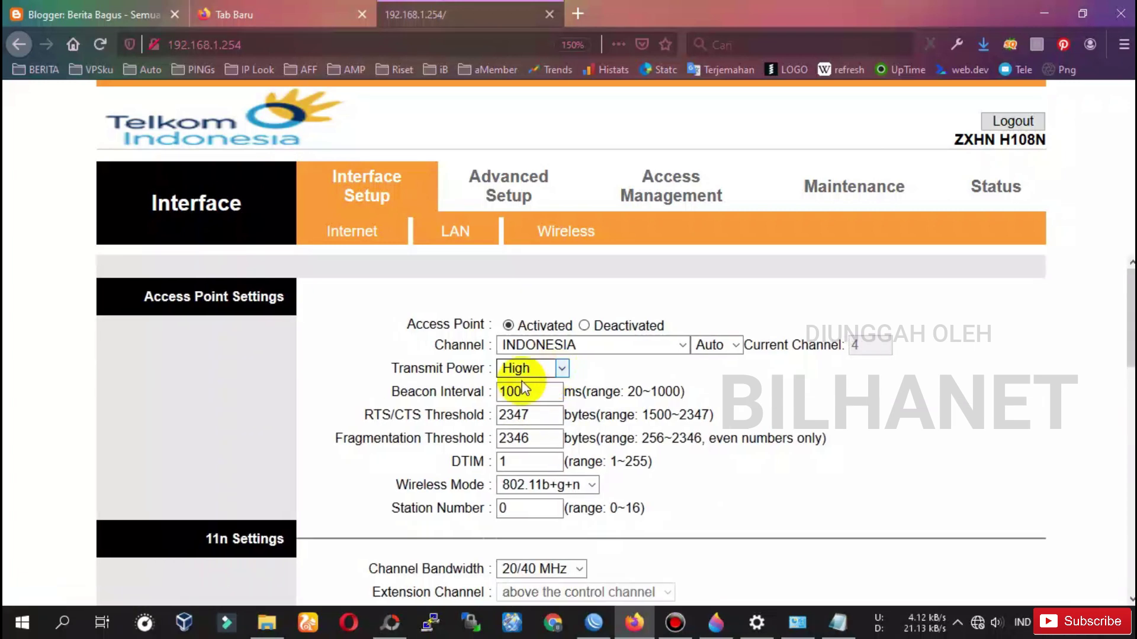
{"action": "scroll", "coordinate": [463, 392], "scroll_direction": "down", "scroll_amount": 5}
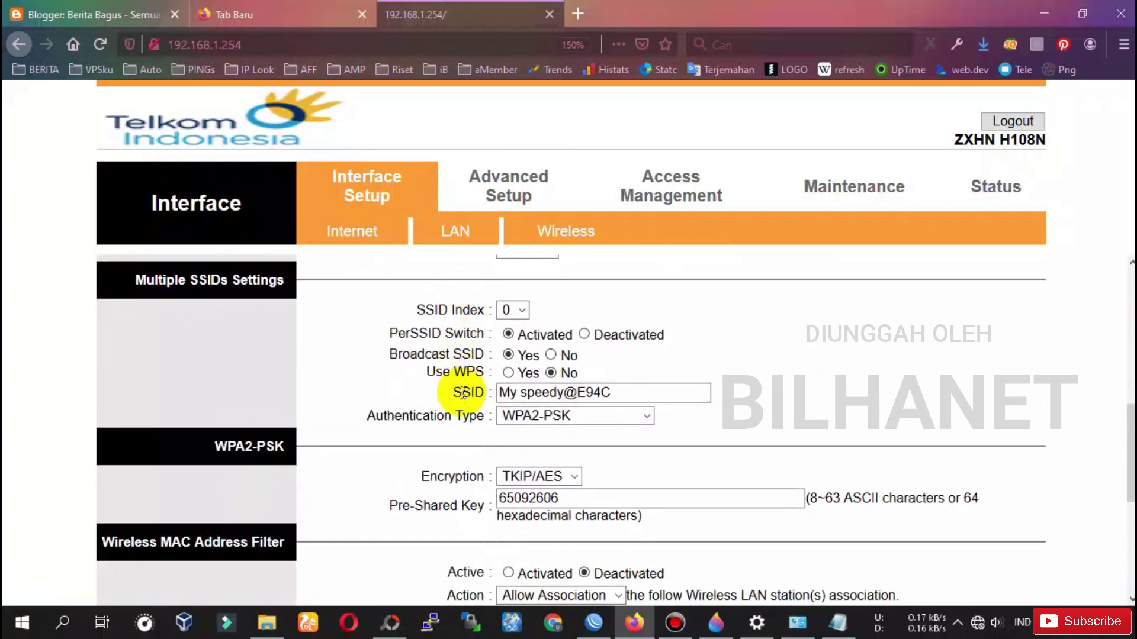
{"action": "scroll", "coordinate": [462, 392], "scroll_direction": "up", "scroll_amount": 2}
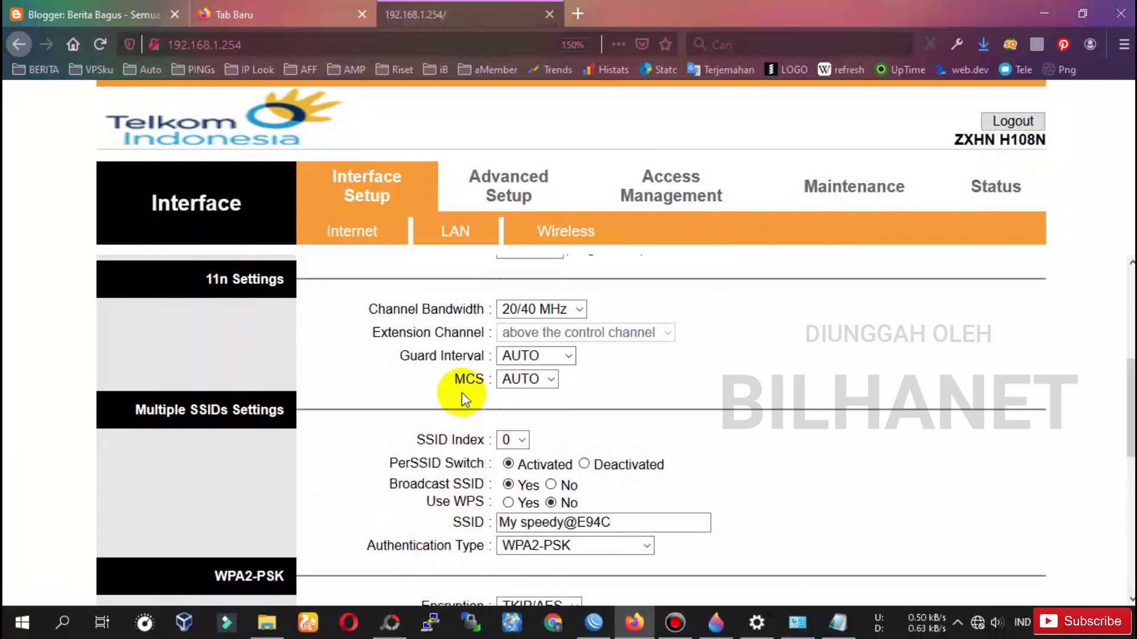
{"action": "scroll", "coordinate": [463, 400], "scroll_direction": "down", "scroll_amount": 5}
- Select the SSID My speedy@E94C and view nearby networks in the Windows Wi-Fi list
{"action": "mouse_move", "coordinate": [501, 393]}
{"action": "left_mouse_down"}
{"action": "mouse_move", "coordinate": [612, 393]}
{"action": "mouse_move", "coordinate": [501, 393]}
{"action": "left_mouse_up"}
{"action": "left_click", "coordinate": [507, 393]}
{"action": "left_click", "coordinate": [982, 626]}
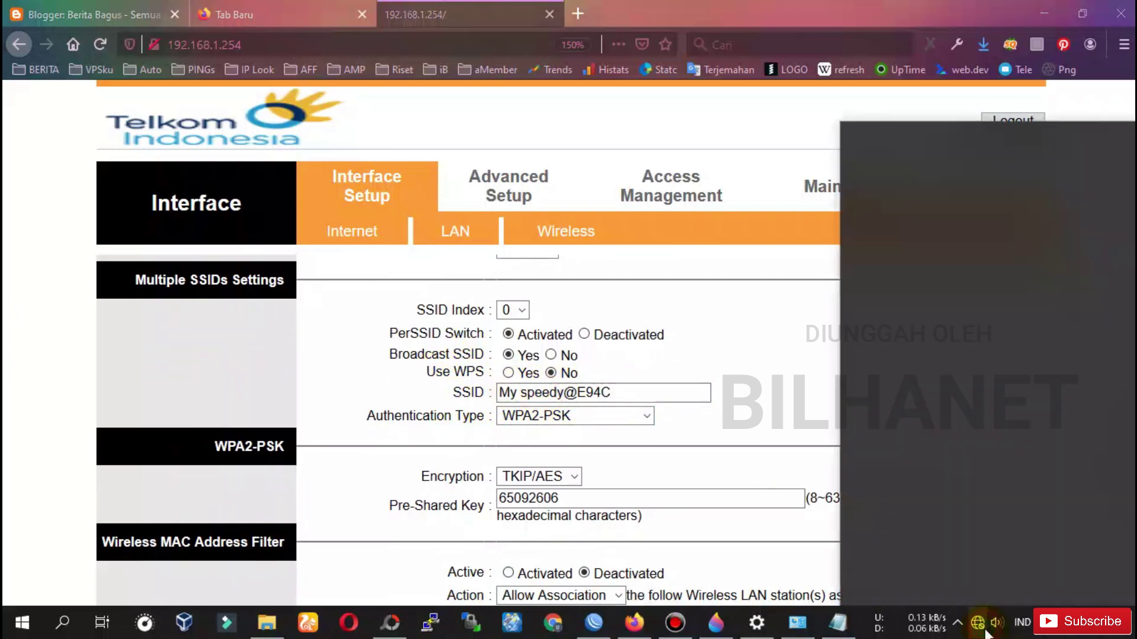
{"action": "scroll", "coordinate": [972, 474], "scroll_direction": "down", "scroll_amount": 1}
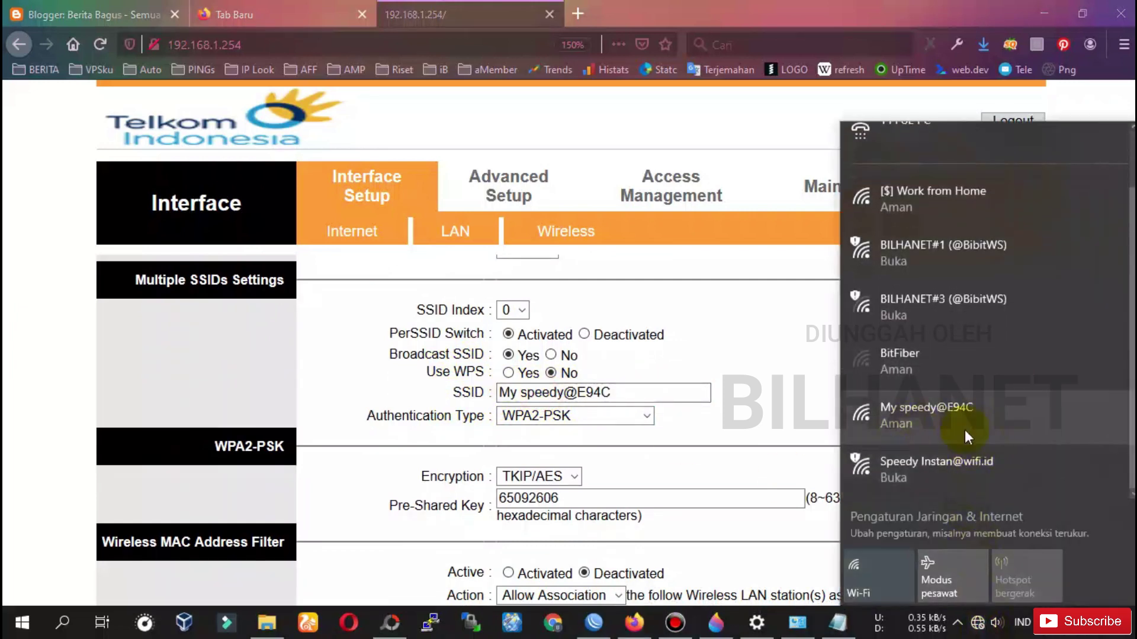
{"action": "left_click_drag", "start_coordinate": [592, 393], "coordinate": [498, 393]}
- Replace the SSID My speedy@E94C with BILHANET #4
{"action": "key", "text": "BackSpace"}
{"action": "type", "text": "BILH"}
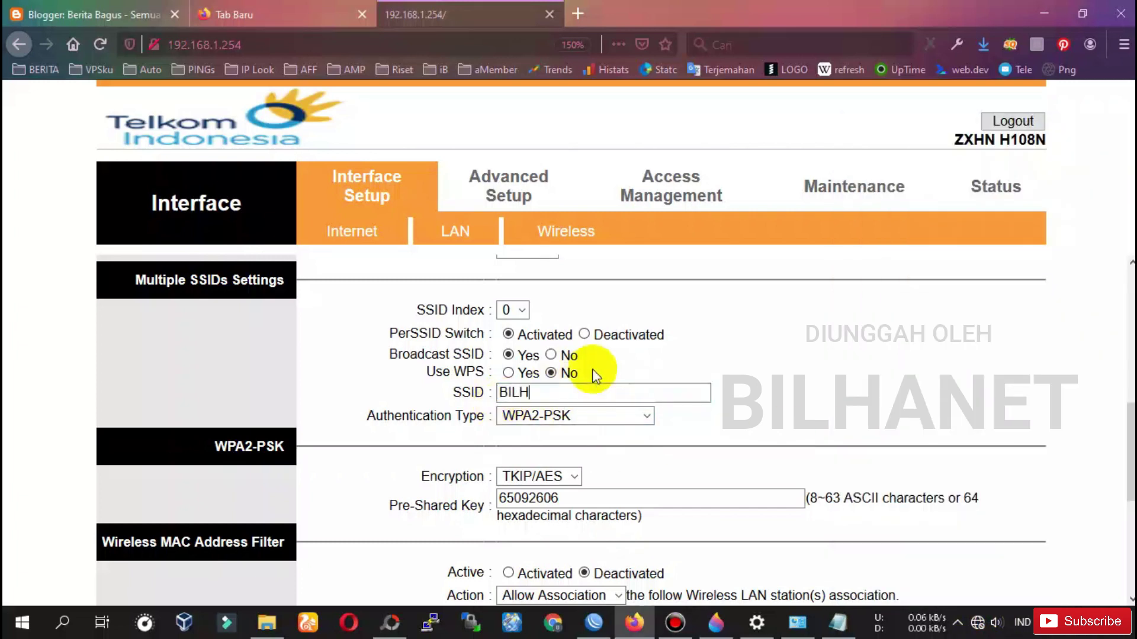
{"action": "type", "text": "ANET #4"}
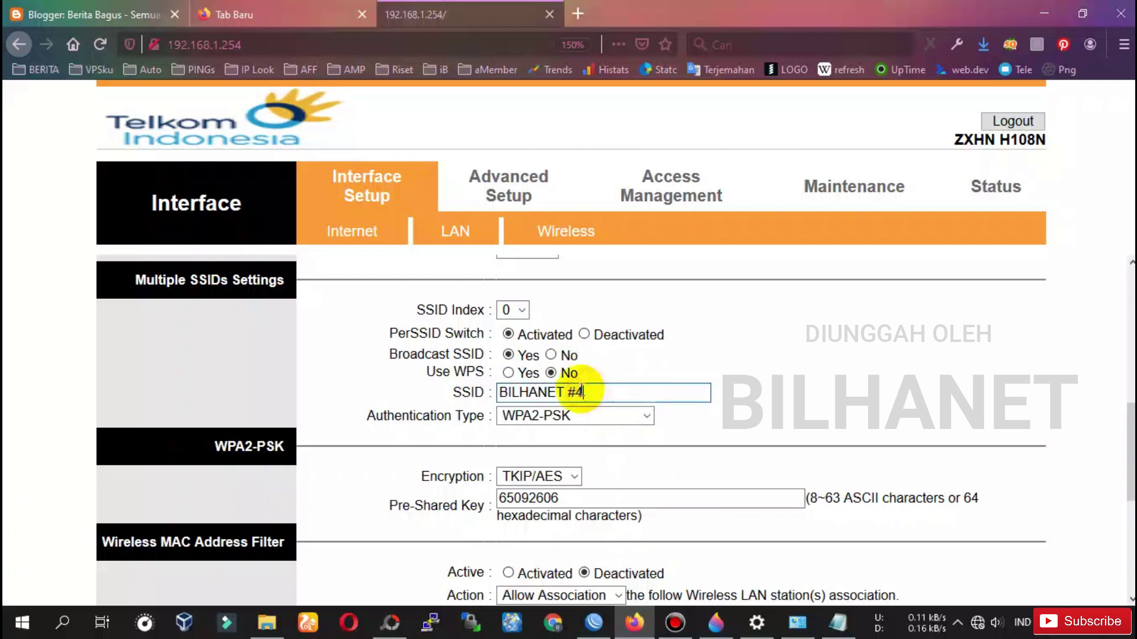
{"action": "left_click", "coordinate": [536, 405]}
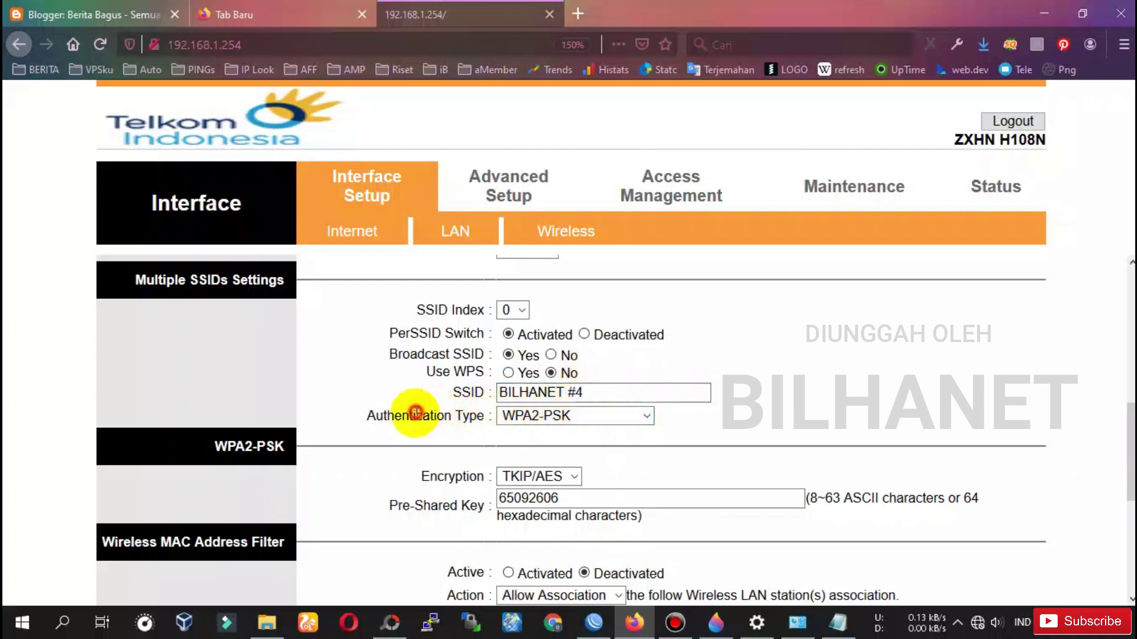
- Set Authentication Type to Disabled so the network is open
{"action": "left_click", "coordinate": [549, 418]}
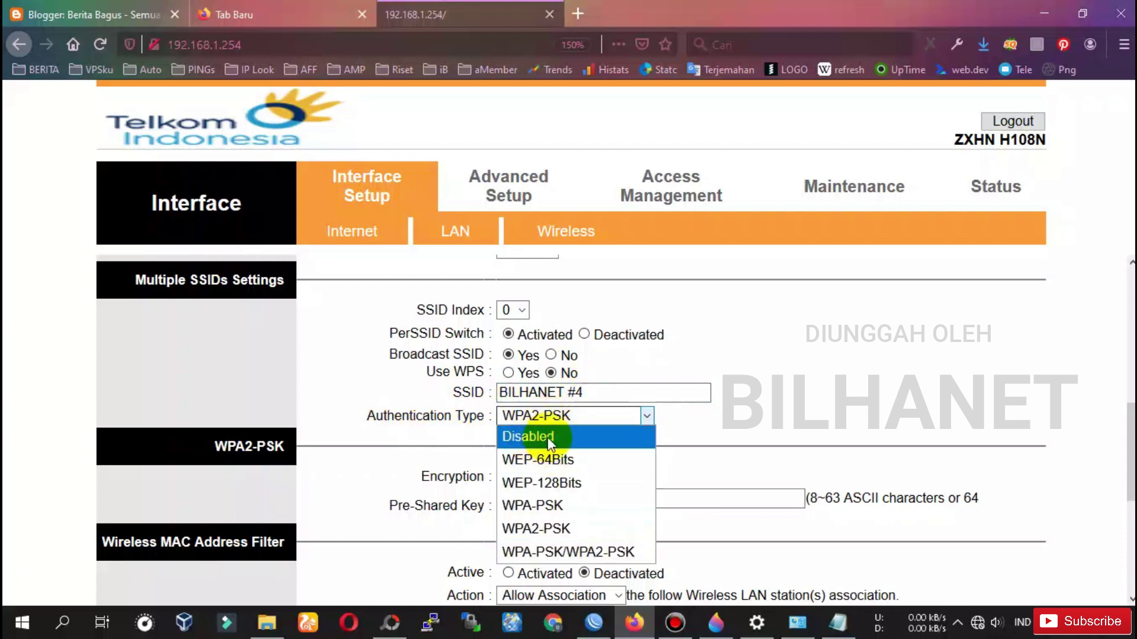
{"action": "left_click", "coordinate": [547, 437]}
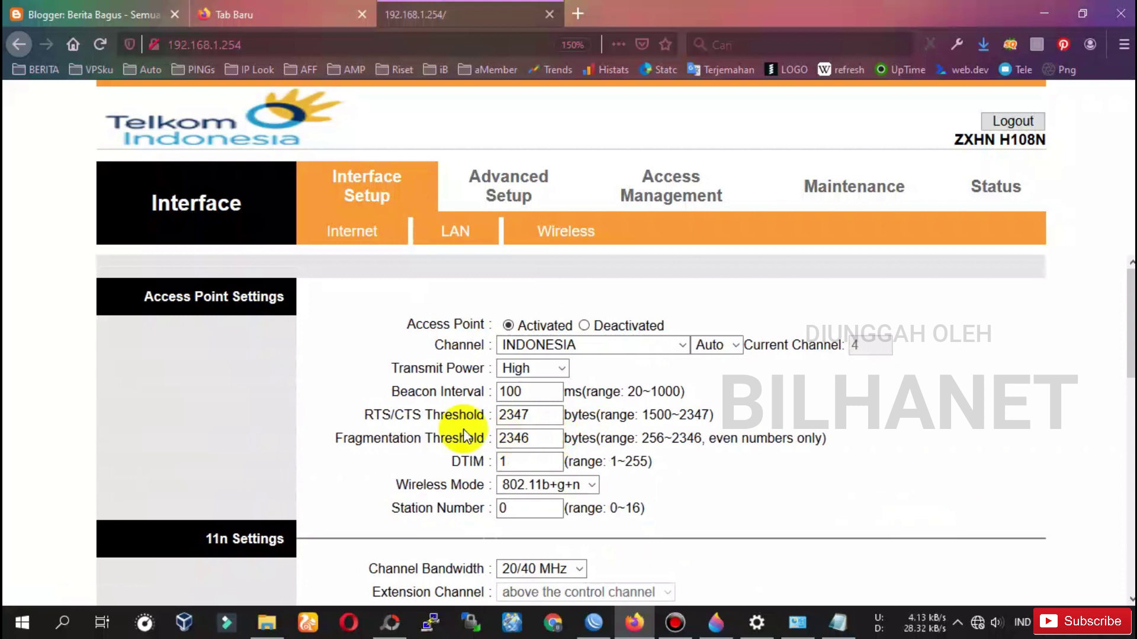
{"action": "scroll", "coordinate": [463, 429], "scroll_direction": "down", "scroll_amount": 5}
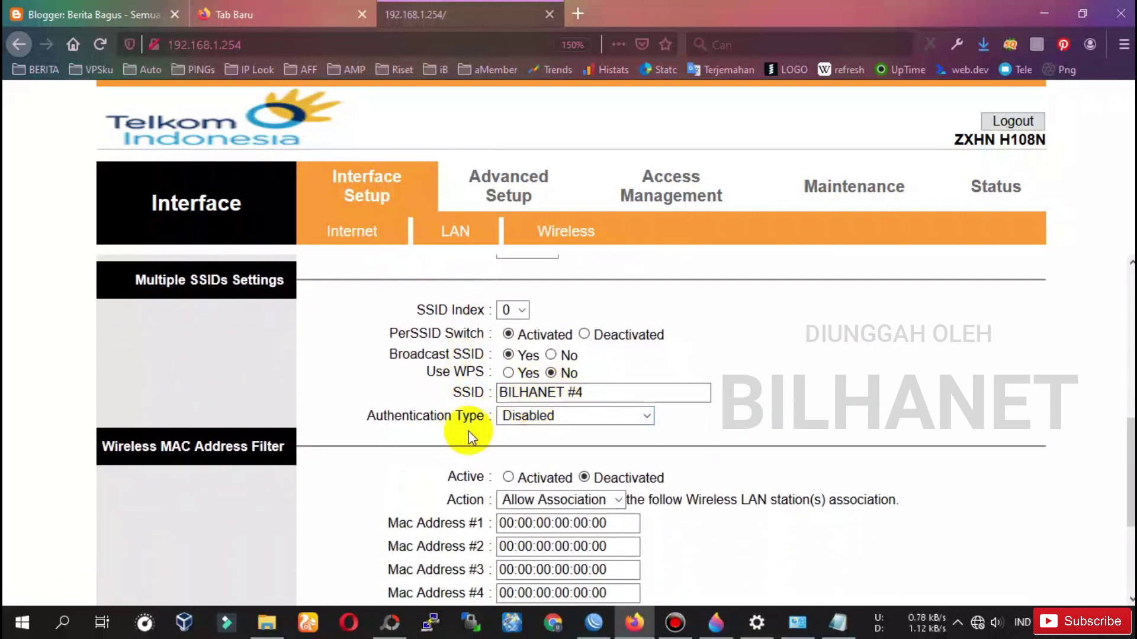
{"action": "scroll", "coordinate": [504, 430], "scroll_direction": "down", "scroll_amount": 2}
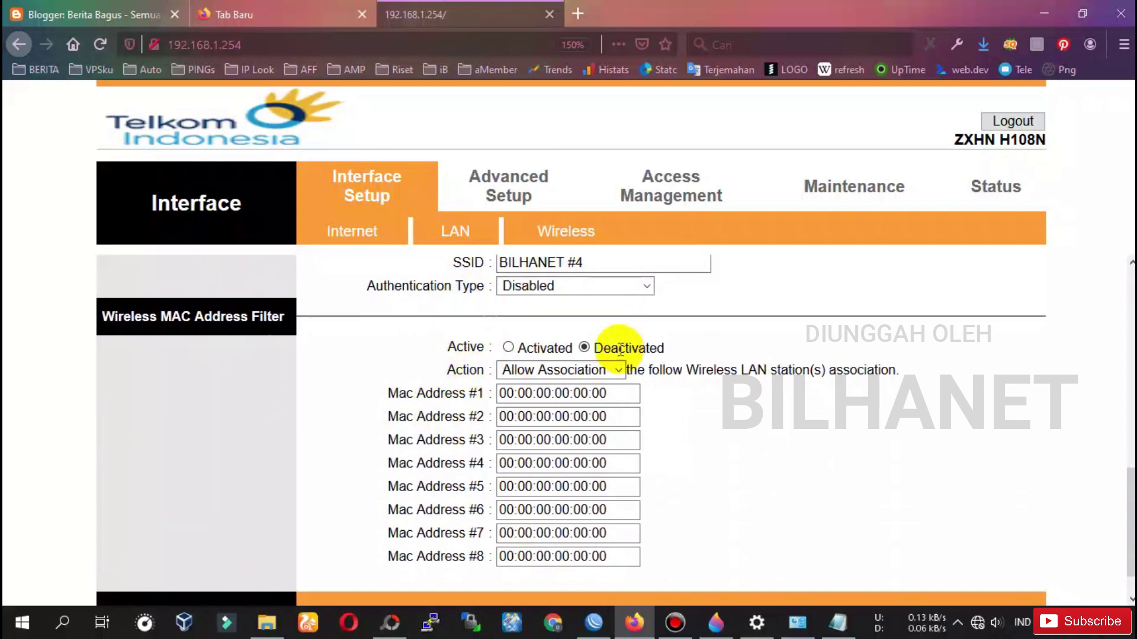
- Keep the MAC filter Deactivated on Allow Association, then save and confirm with Oke
{"action": "left_click", "coordinate": [542, 368]}
{"action": "left_click", "coordinate": [542, 369]}
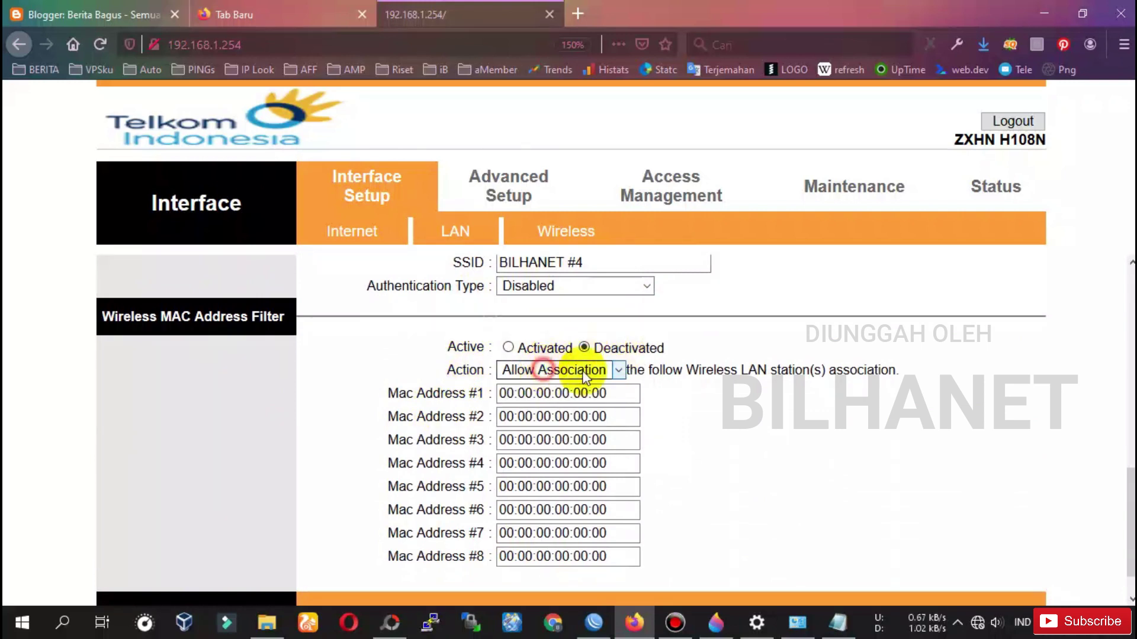
{"action": "scroll", "coordinate": [685, 393], "scroll_direction": "down", "scroll_amount": 1}
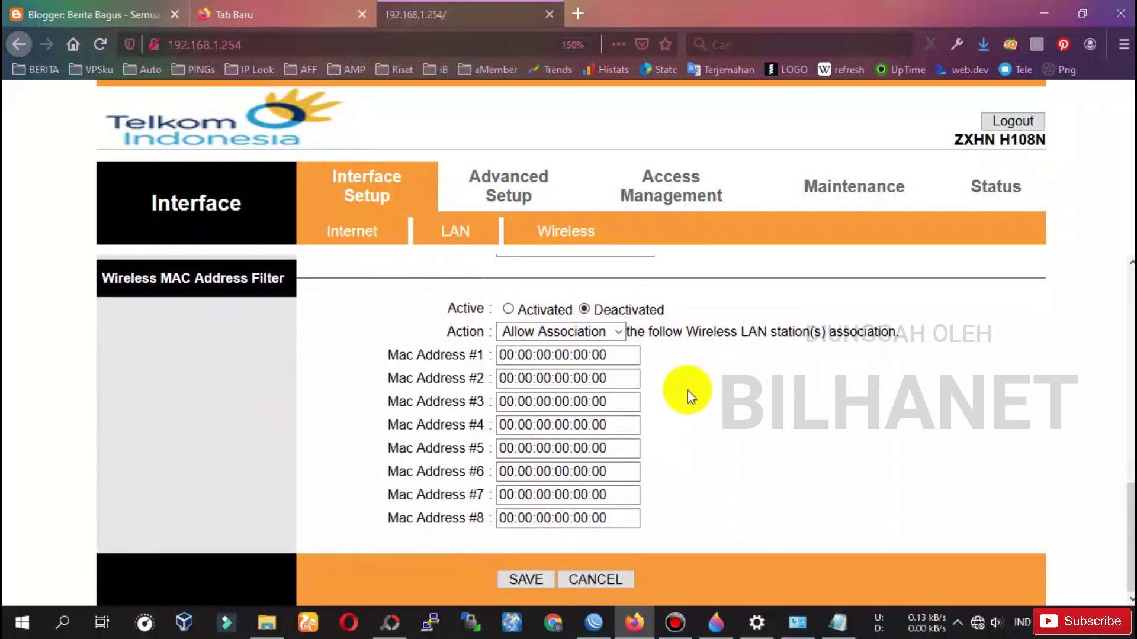
{"action": "left_click", "coordinate": [527, 580]}
{"action": "left_click", "coordinate": [585, 319]}
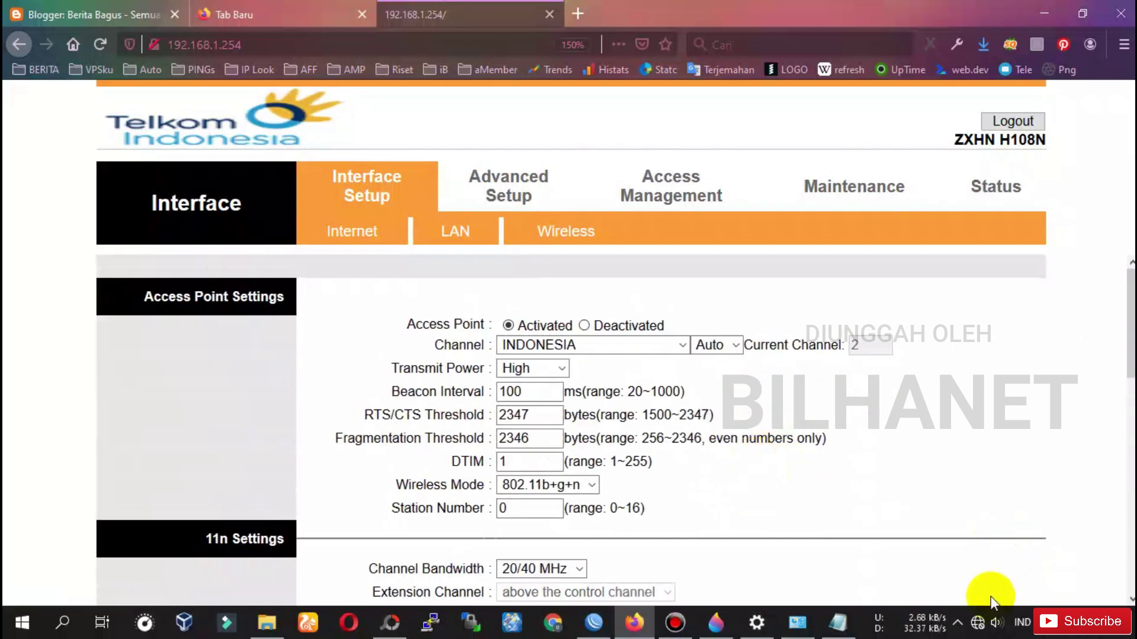
- Refresh Windows Wi-Fi to find open BILHANET #4, then return to the router's Wireless page
{"action": "left_click", "coordinate": [978, 622]}
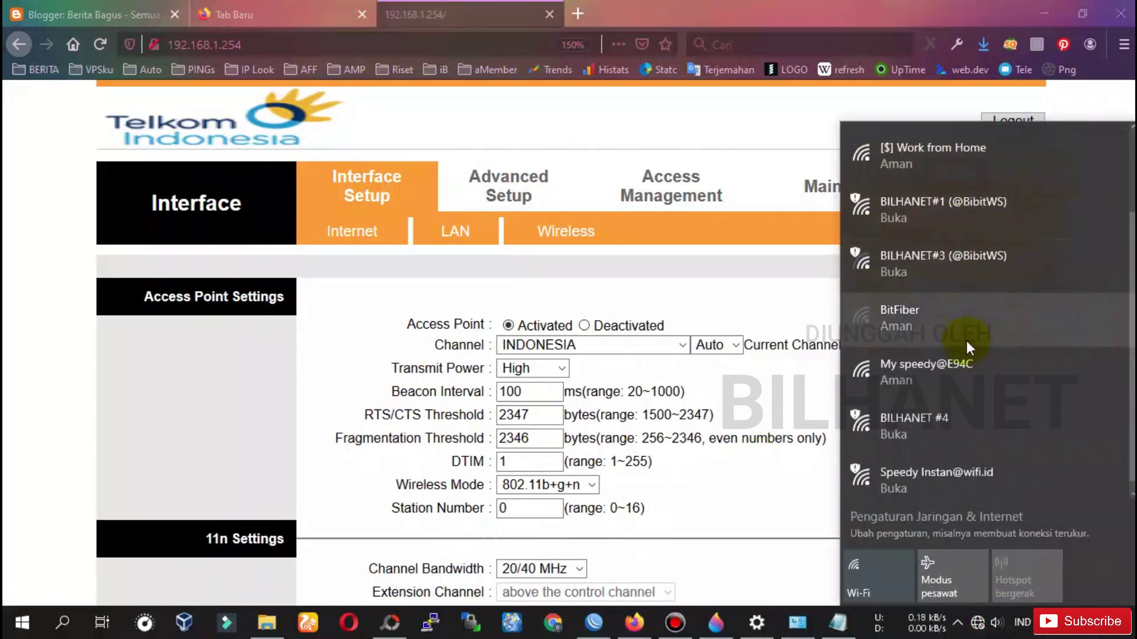
{"action": "left_click", "coordinate": [888, 589]}
{"action": "left_click", "coordinate": [888, 589]}
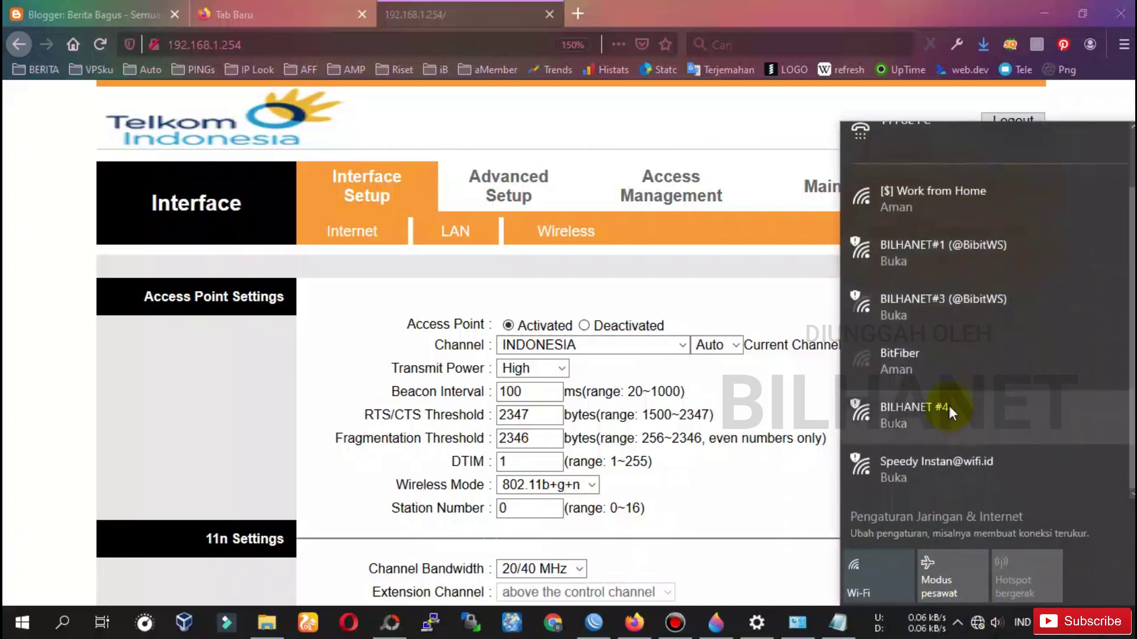
{"action": "left_click", "coordinate": [960, 429]}
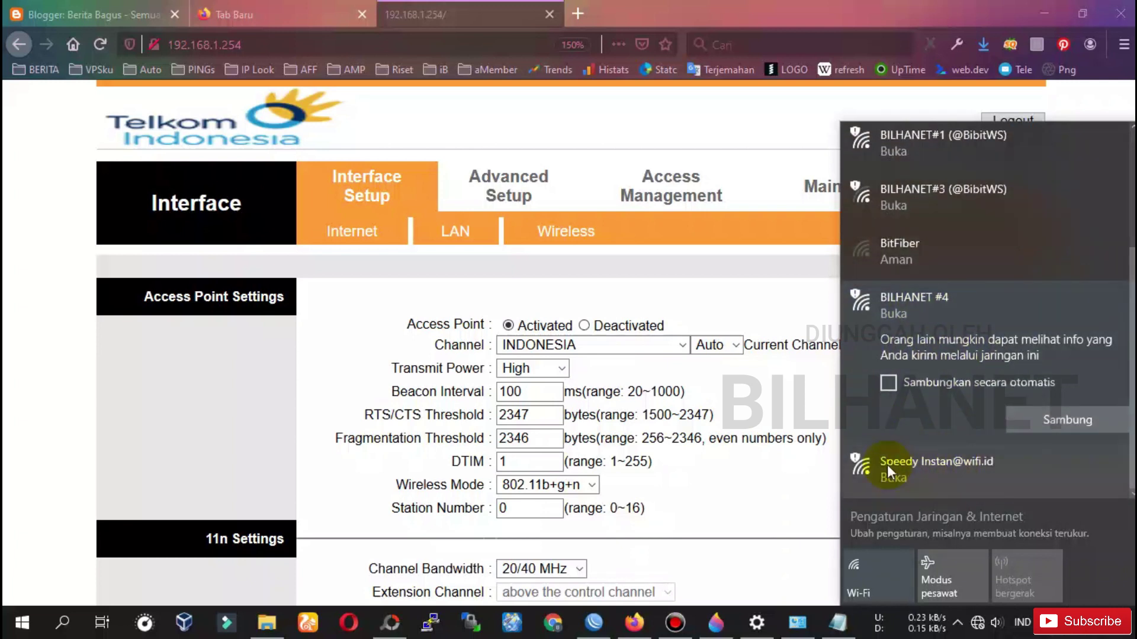
{"action": "left_click", "coordinate": [690, 300]}
{"action": "left_click", "coordinate": [576, 243]}
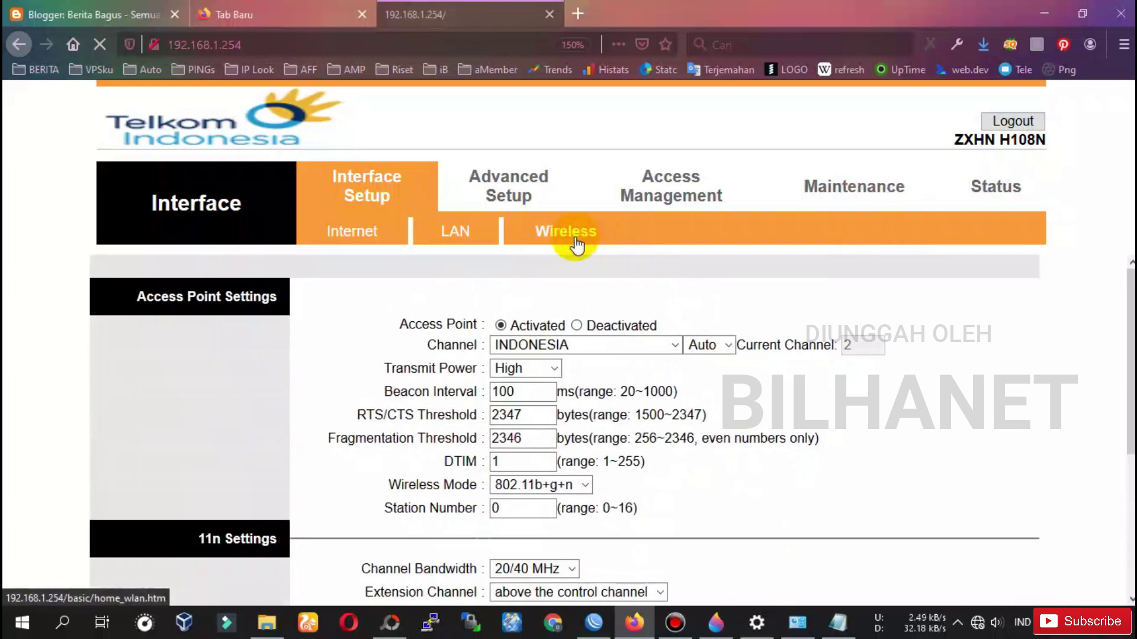
{"action": "scroll", "coordinate": [436, 363], "scroll_direction": "down", "scroll_amount": 3}
{"action": "scroll", "coordinate": [436, 373], "scroll_direction": "down", "scroll_amount": 3}
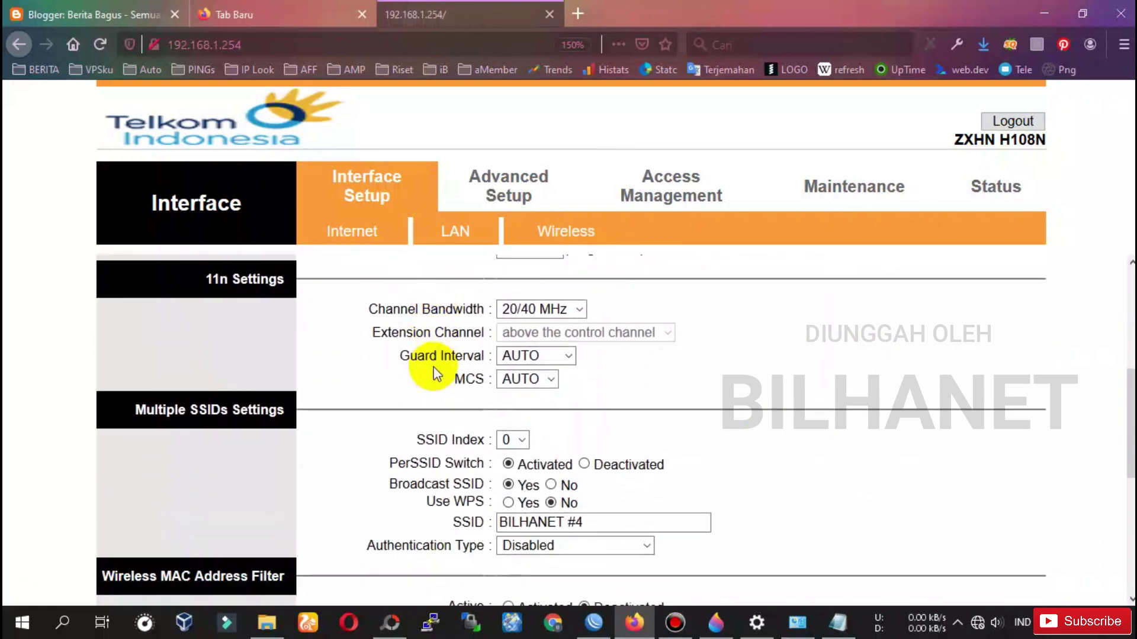
{"action": "scroll", "coordinate": [437, 374], "scroll_direction": "down", "scroll_amount": 3}
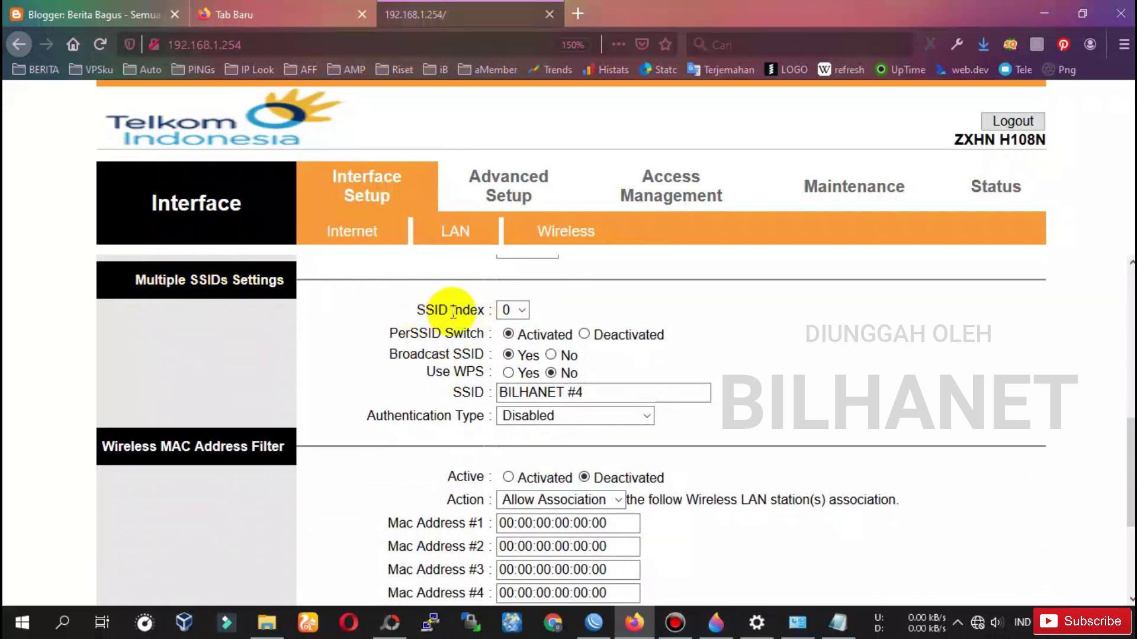
{"action": "left_click", "coordinate": [506, 311]}
{"action": "left_click", "coordinate": [511, 354]}
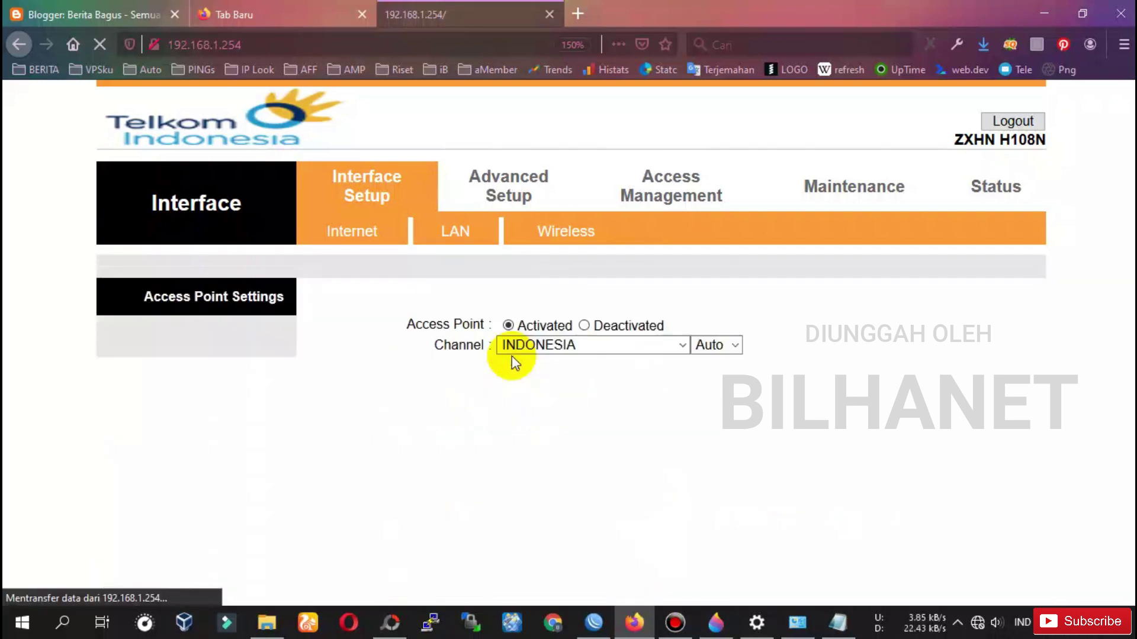
{"action": "scroll", "coordinate": [416, 490], "scroll_direction": "down", "scroll_amount": 2}
{"action": "scroll", "coordinate": [417, 489], "scroll_direction": "down", "scroll_amount": 3}
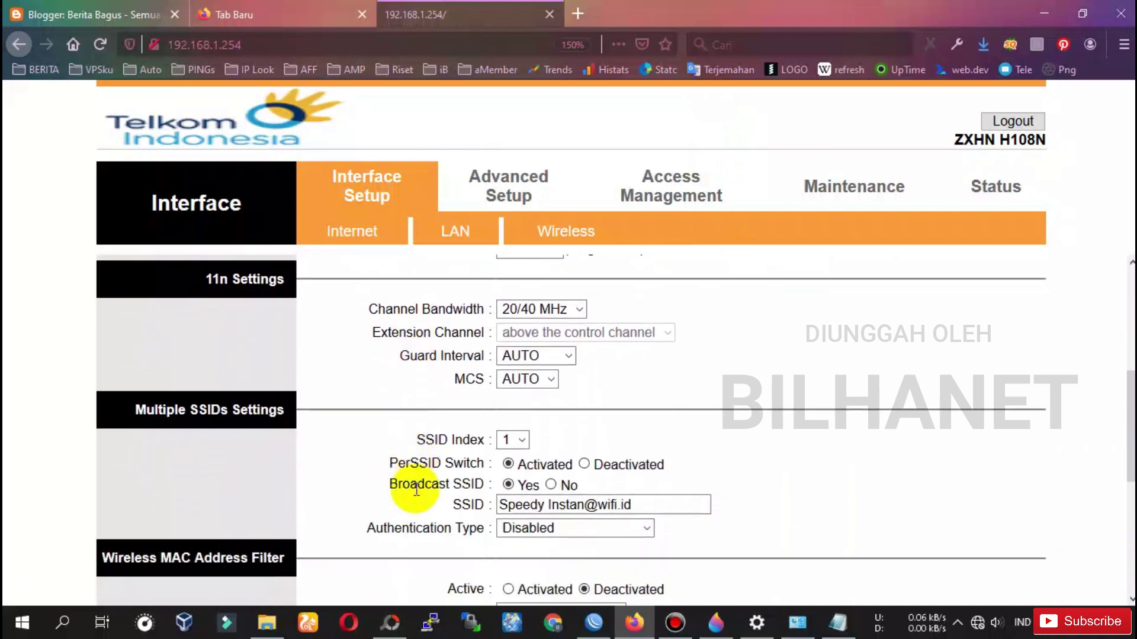
{"action": "left_click", "coordinate": [513, 440]}
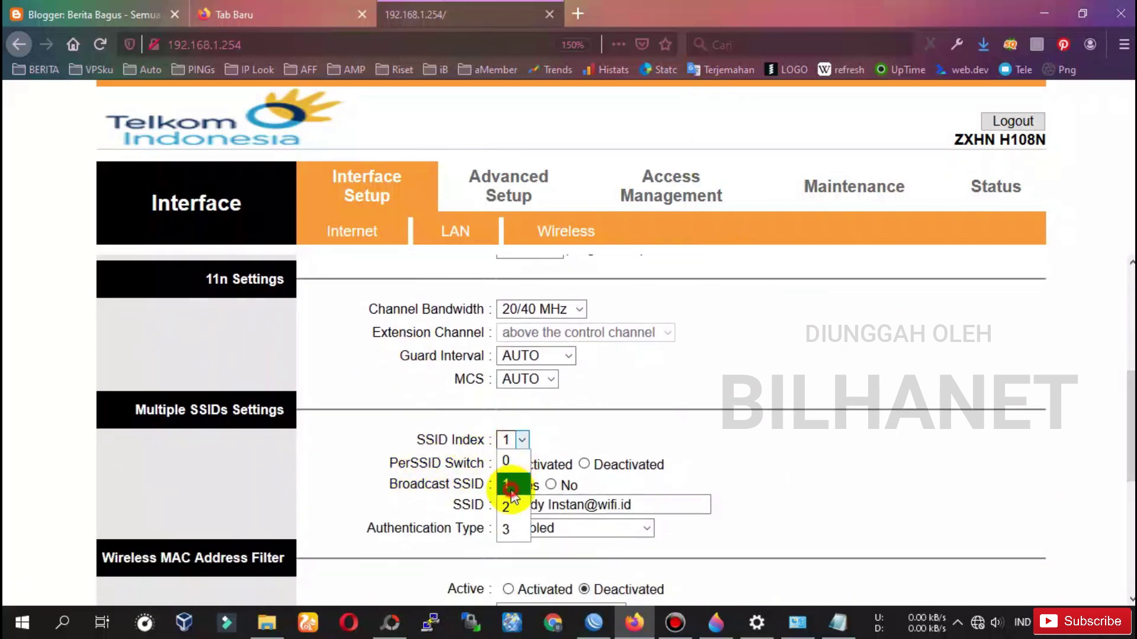
{"action": "left_click", "coordinate": [524, 456]}
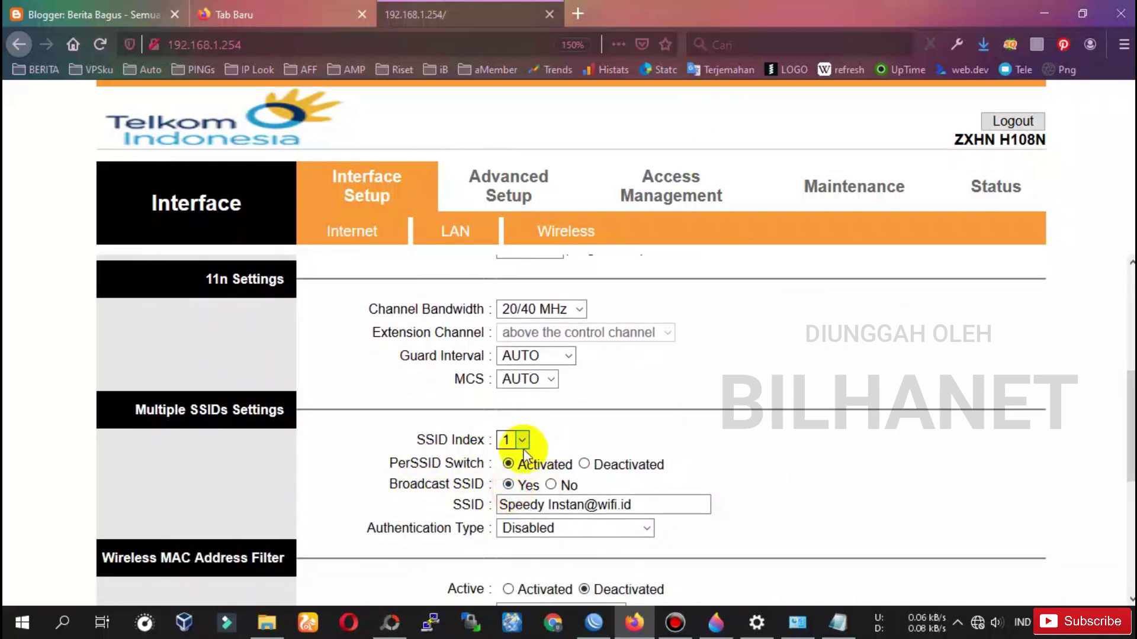
{"action": "left_click", "coordinate": [584, 465]}
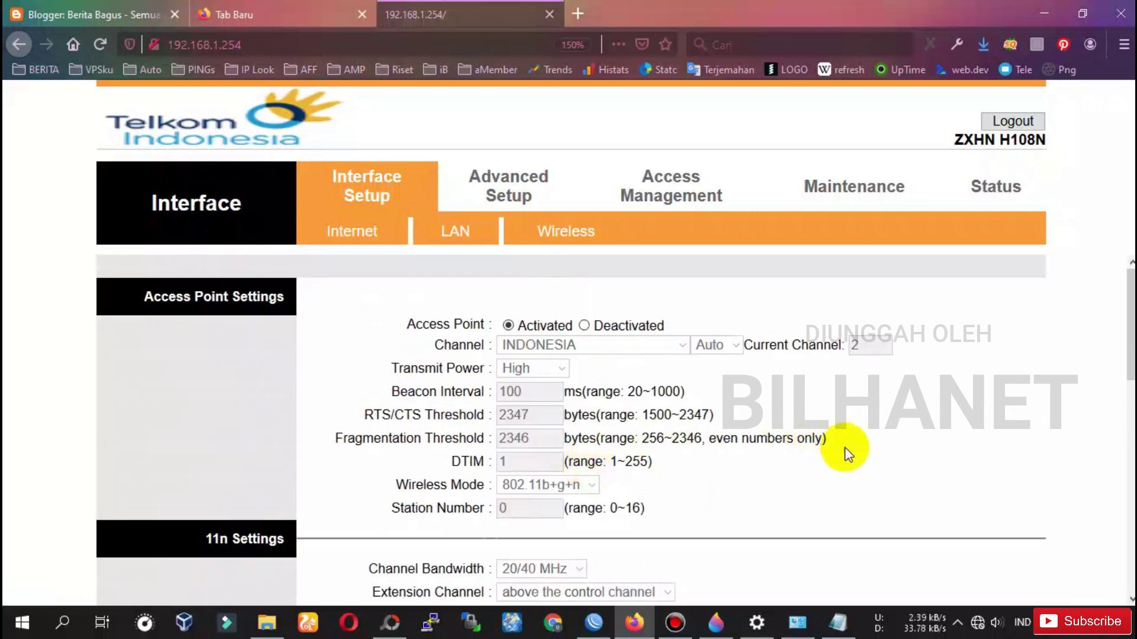
{"action": "scroll", "coordinate": [579, 414], "scroll_direction": "down", "scroll_amount": 2}
{"action": "scroll", "coordinate": [465, 443], "scroll_direction": "up", "scroll_amount": 2}
{"action": "scroll", "coordinate": [465, 443], "scroll_direction": "down", "scroll_amount": 4}
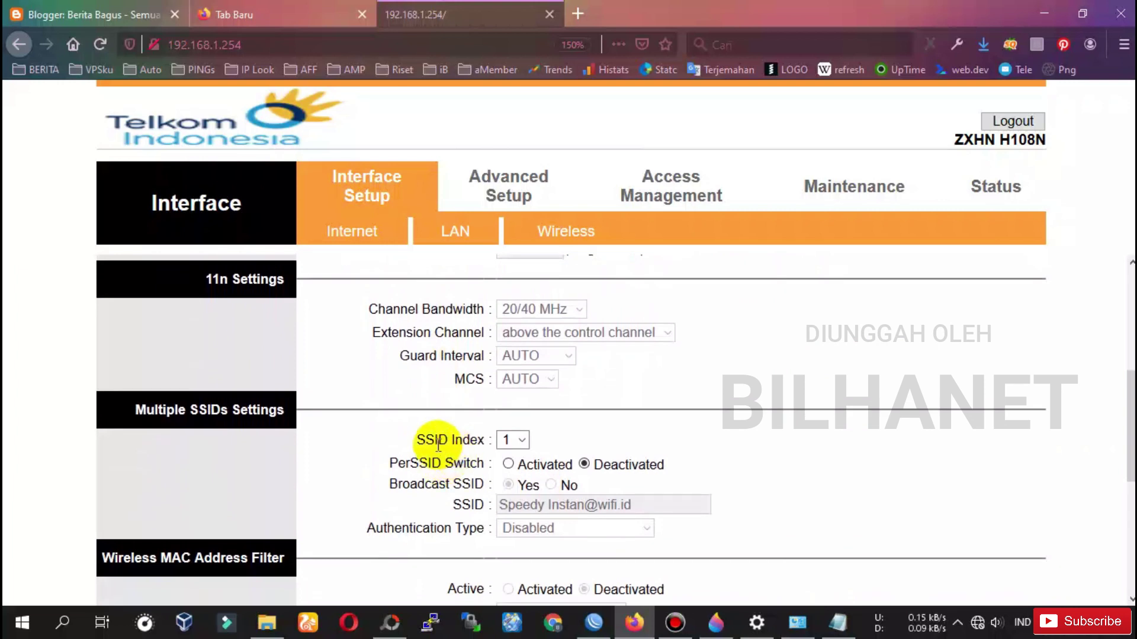
- Deactivate the SSID at index 2
{"action": "left_click", "coordinate": [514, 439]}
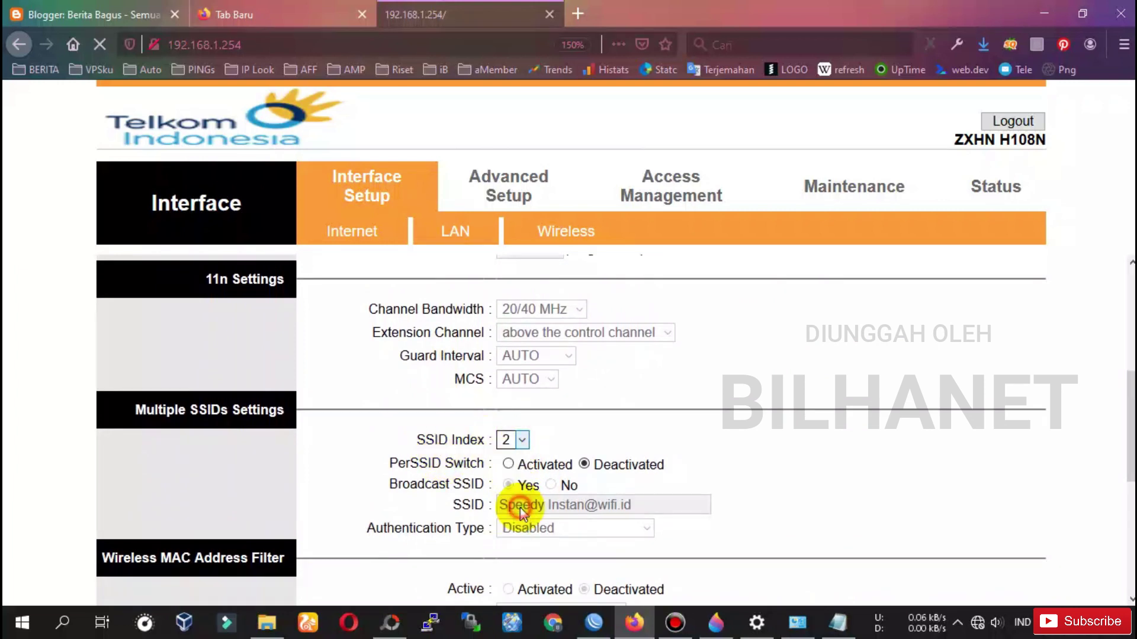
{"action": "scroll", "coordinate": [432, 500], "scroll_direction": "down", "scroll_amount": 5}
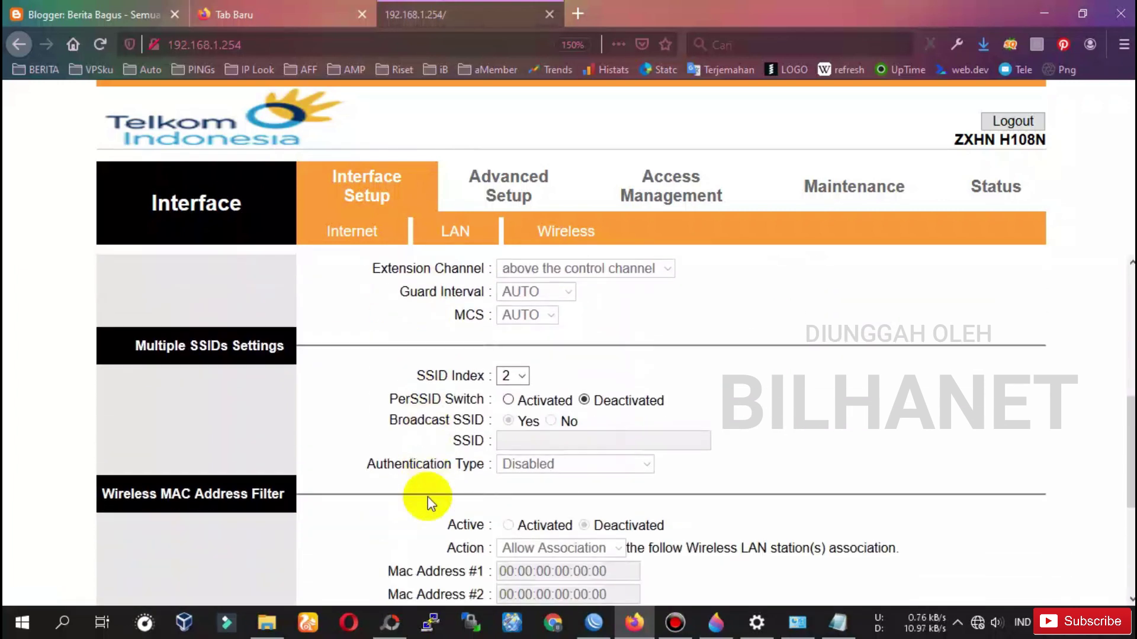
{"action": "scroll", "coordinate": [428, 496], "scroll_direction": "down", "scroll_amount": 1}
{"action": "left_click", "coordinate": [585, 336]}
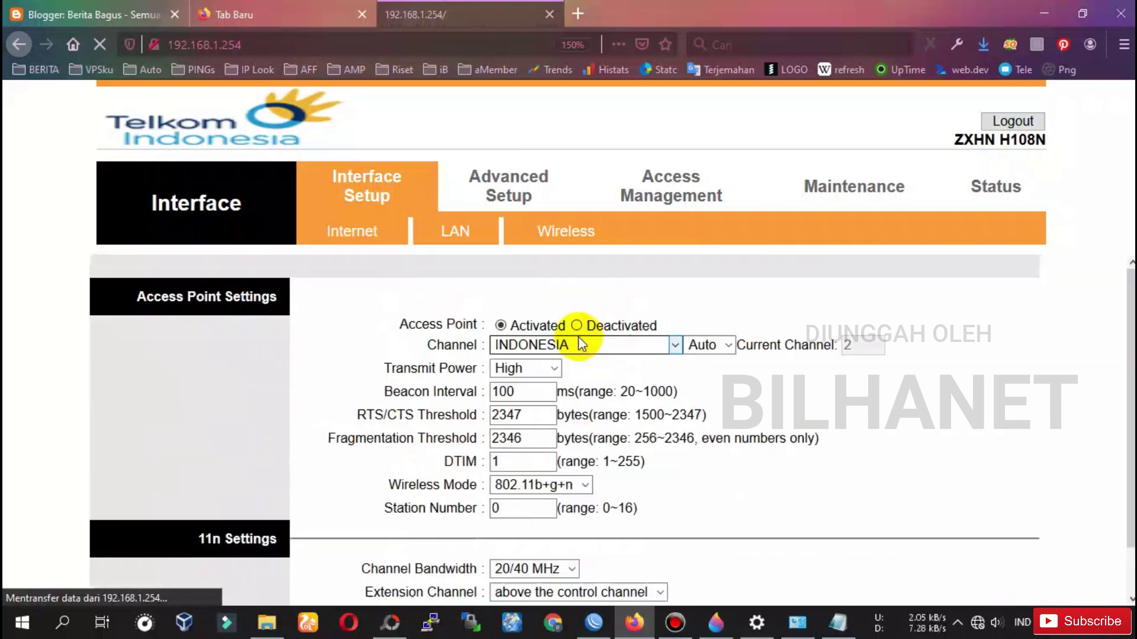
{"action": "scroll", "coordinate": [403, 432], "scroll_direction": "down", "scroll_amount": 7}
{"action": "scroll", "coordinate": [422, 429], "scroll_direction": "up", "scroll_amount": 4}
- Switch to SSID Index 3 and check that it shows Deactivated
{"action": "left_click", "coordinate": [522, 439]}
{"action": "left_click", "coordinate": [517, 523]}
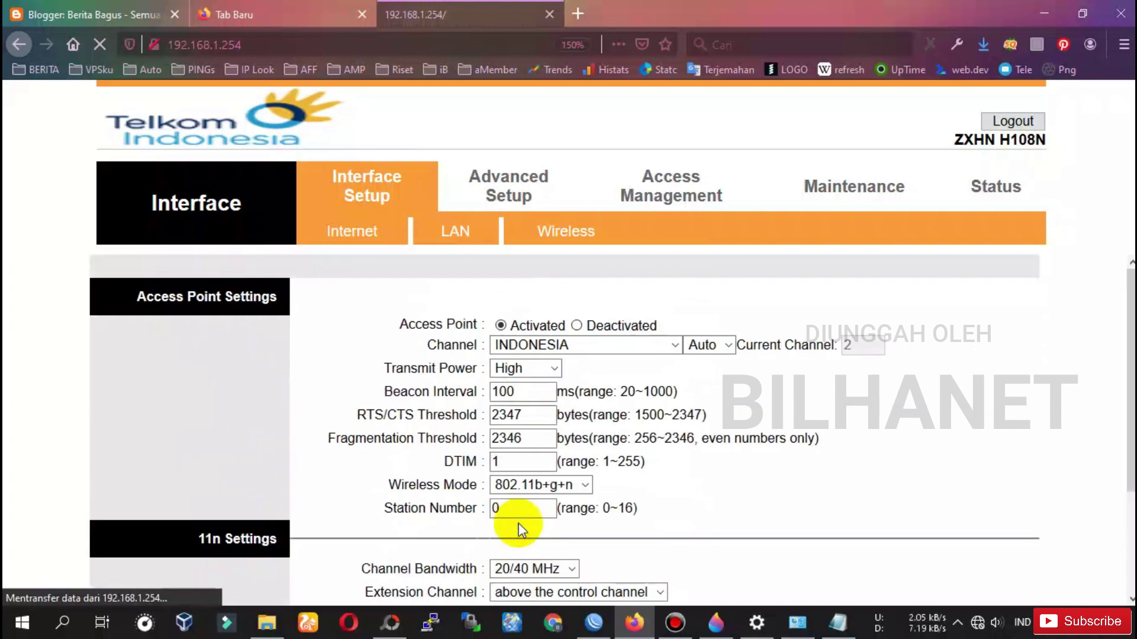
{"action": "scroll", "coordinate": [530, 492], "scroll_direction": "down", "scroll_amount": 10}
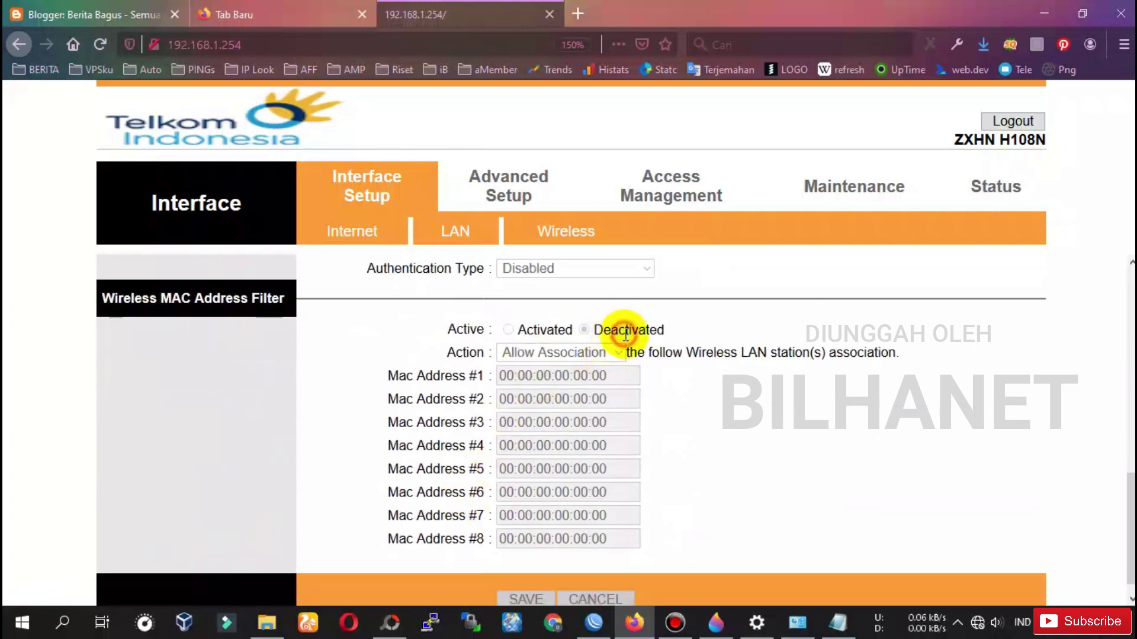
{"action": "scroll", "coordinate": [610, 380], "scroll_direction": "up", "scroll_amount": 4}
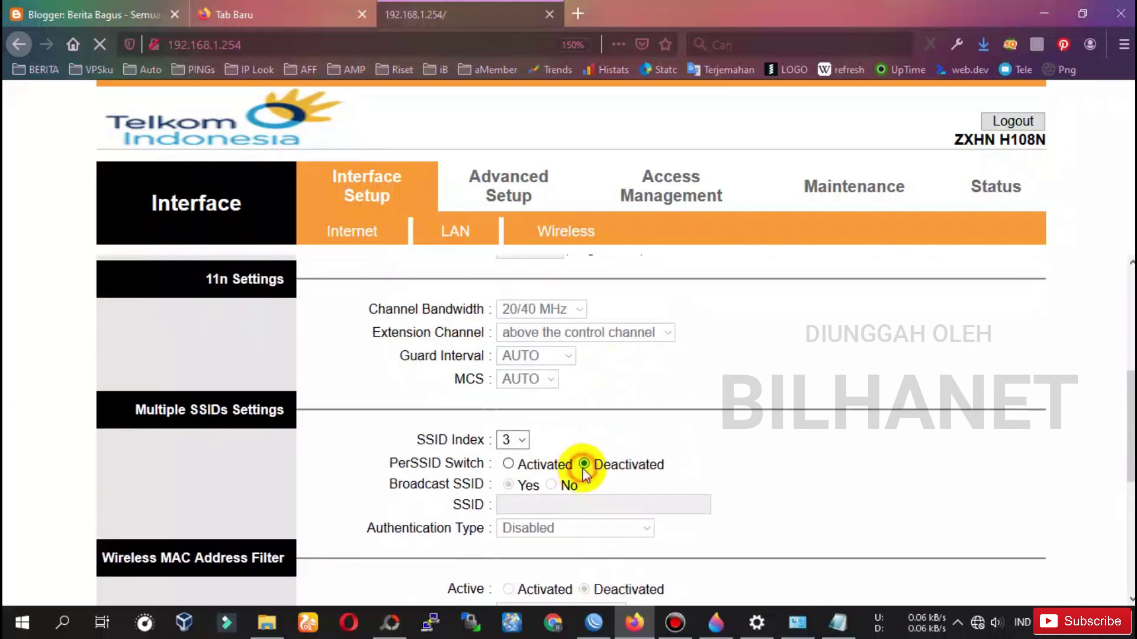
{"action": "scroll", "coordinate": [450, 465], "scroll_direction": "down", "scroll_amount": 4}
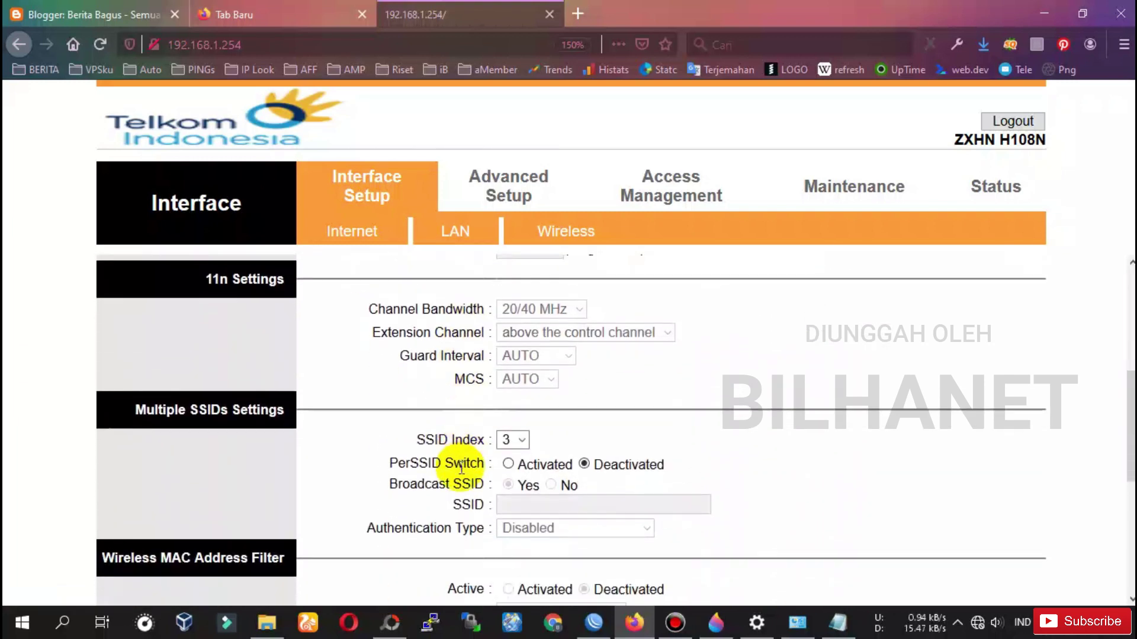
{"action": "scroll", "coordinate": [458, 461], "scroll_direction": "down", "scroll_amount": 2}
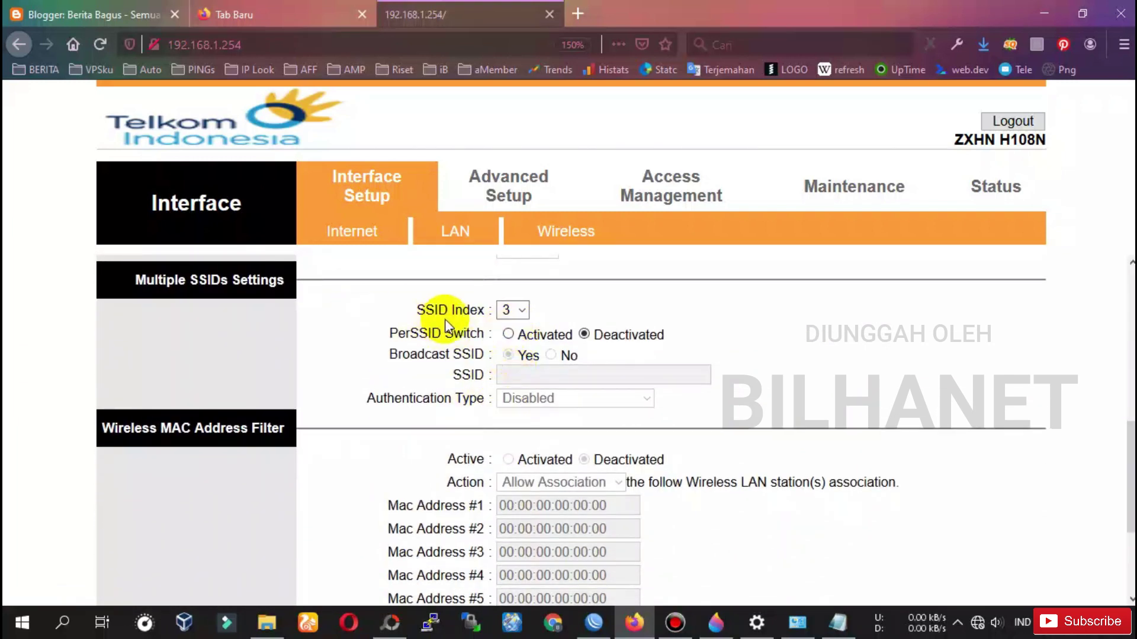
- Return to SSID Index 0, BILHANET #4, and scroll down to the SAVE button
{"action": "left_click_drag", "start_coordinate": [418, 309], "coordinate": [506, 309]}
{"action": "left_click", "coordinate": [521, 310]}
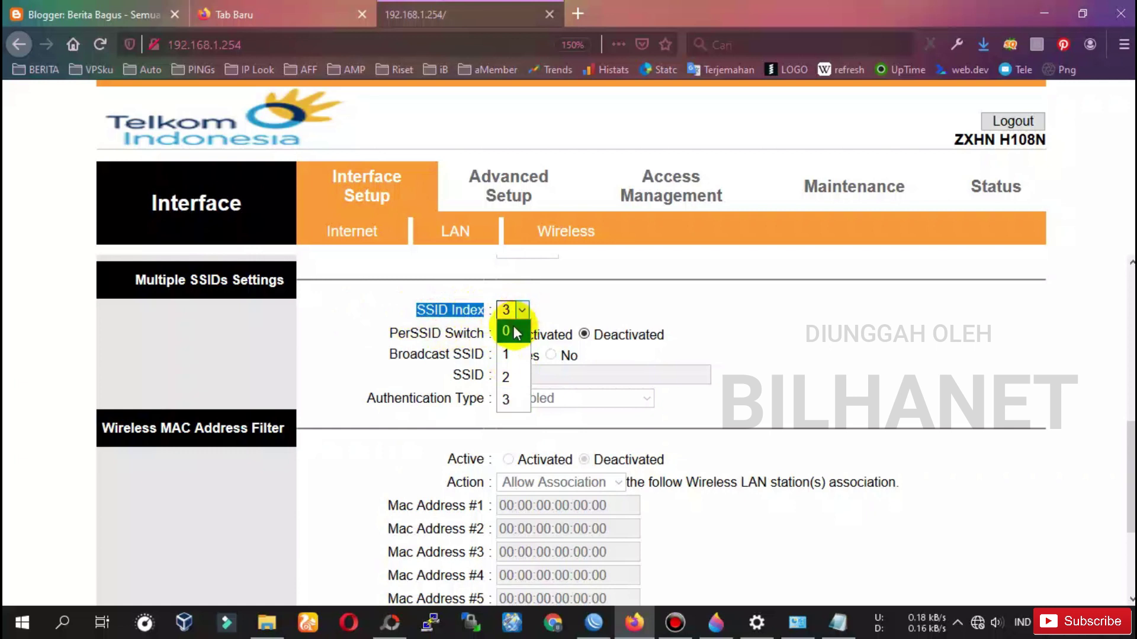
{"action": "left_click", "coordinate": [507, 331]}
{"action": "scroll", "coordinate": [426, 424], "scroll_direction": "down", "scroll_amount": 1}
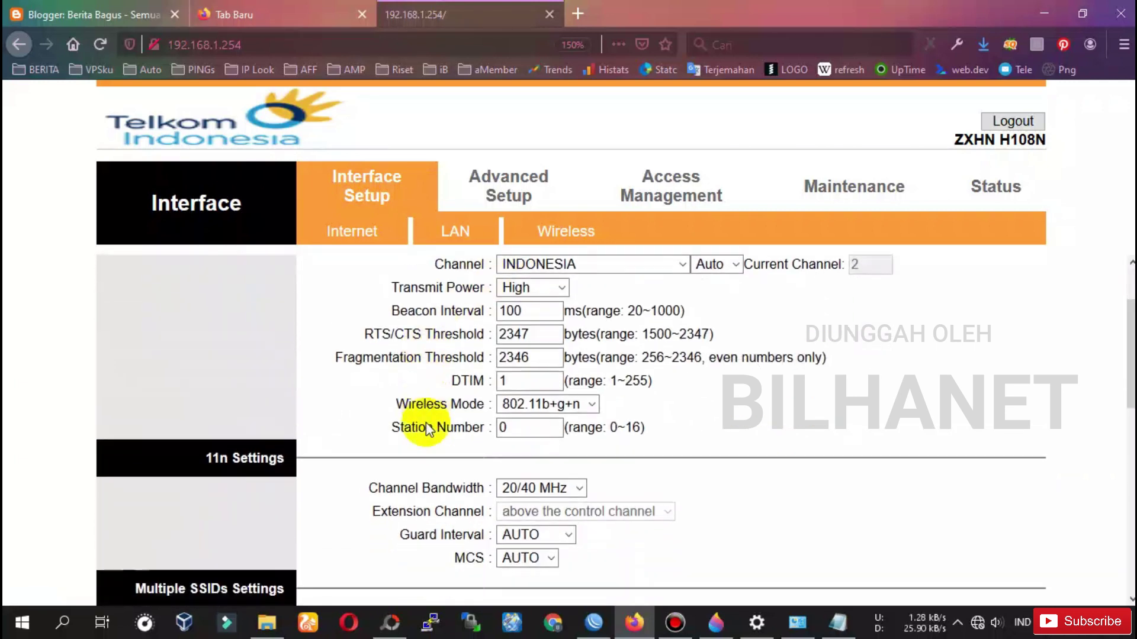
{"action": "scroll", "coordinate": [426, 425], "scroll_direction": "down", "scroll_amount": 1}
{"action": "scroll", "coordinate": [427, 425], "scroll_direction": "down", "scroll_amount": 2}
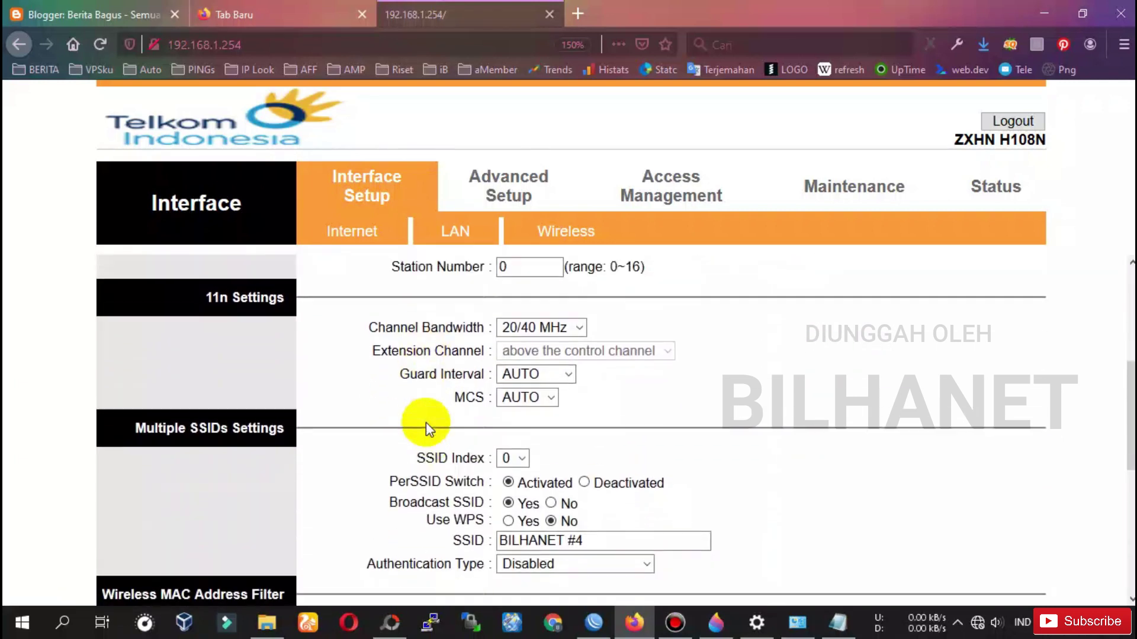
{"action": "scroll", "coordinate": [425, 422], "scroll_direction": "up", "scroll_amount": 4}
{"action": "scroll", "coordinate": [425, 422], "scroll_direction": "down", "scroll_amount": 6}
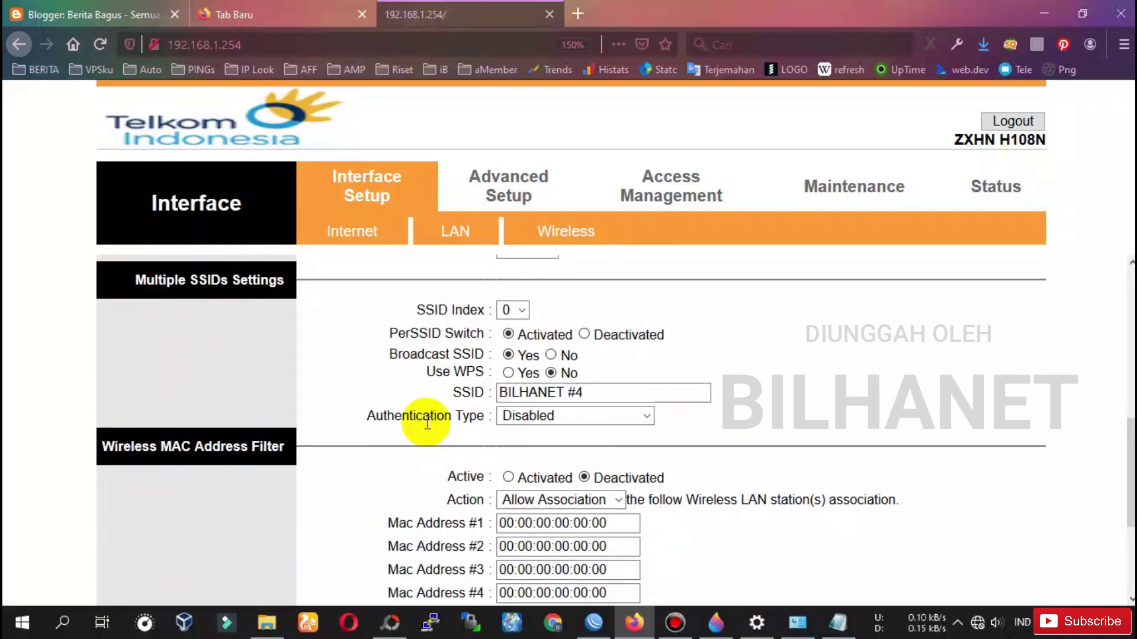
{"action": "scroll", "coordinate": [428, 423], "scroll_direction": "down", "scroll_amount": 2}
{"action": "scroll", "coordinate": [413, 419], "scroll_direction": "down", "scroll_amount": 1}
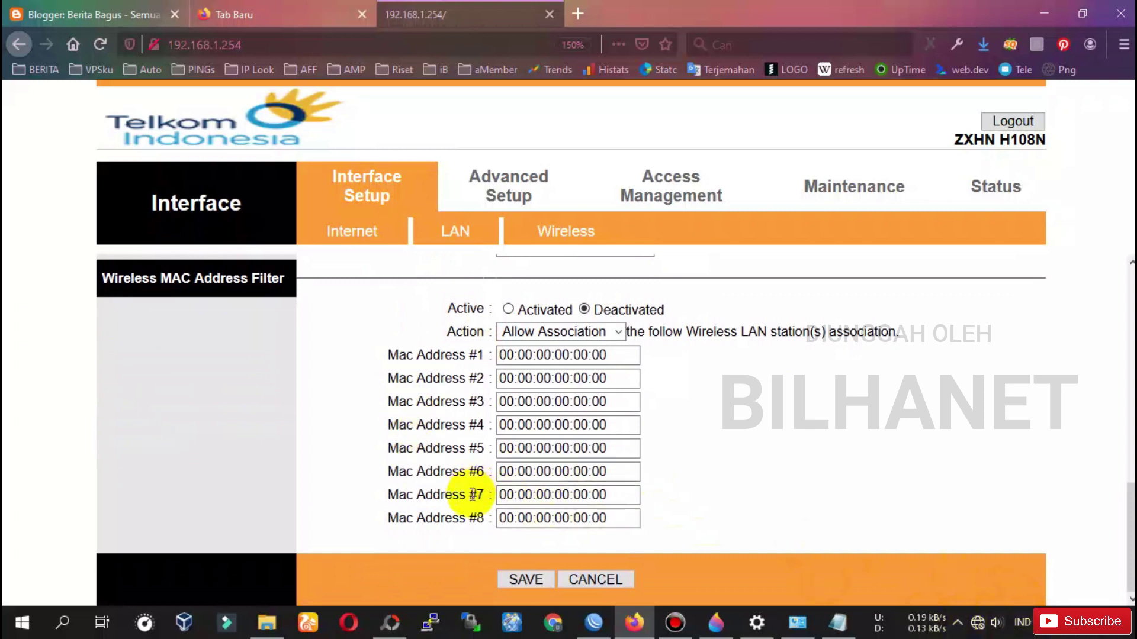
{"action": "left_click", "coordinate": [978, 622]}
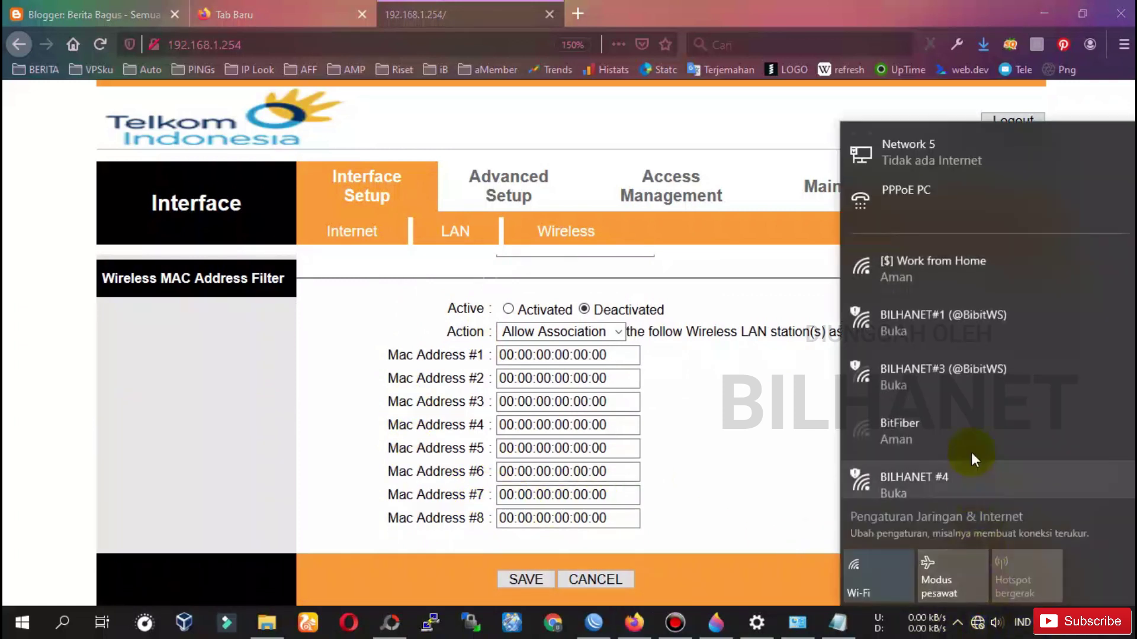
{"action": "left_click", "coordinate": [866, 578]}
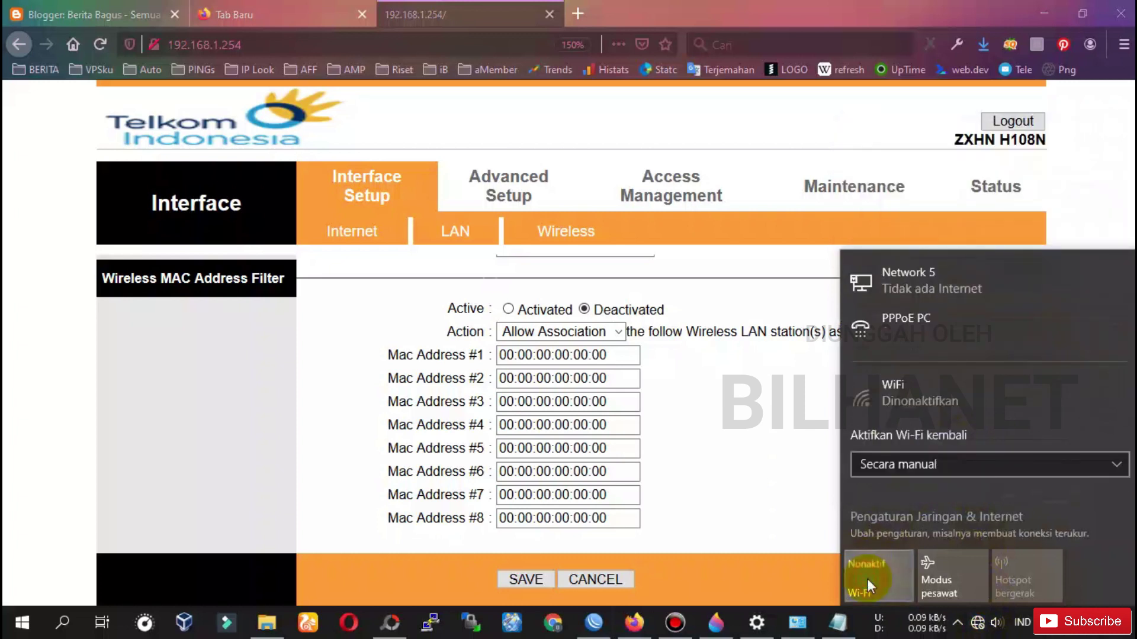
{"action": "left_click", "coordinate": [878, 580]}
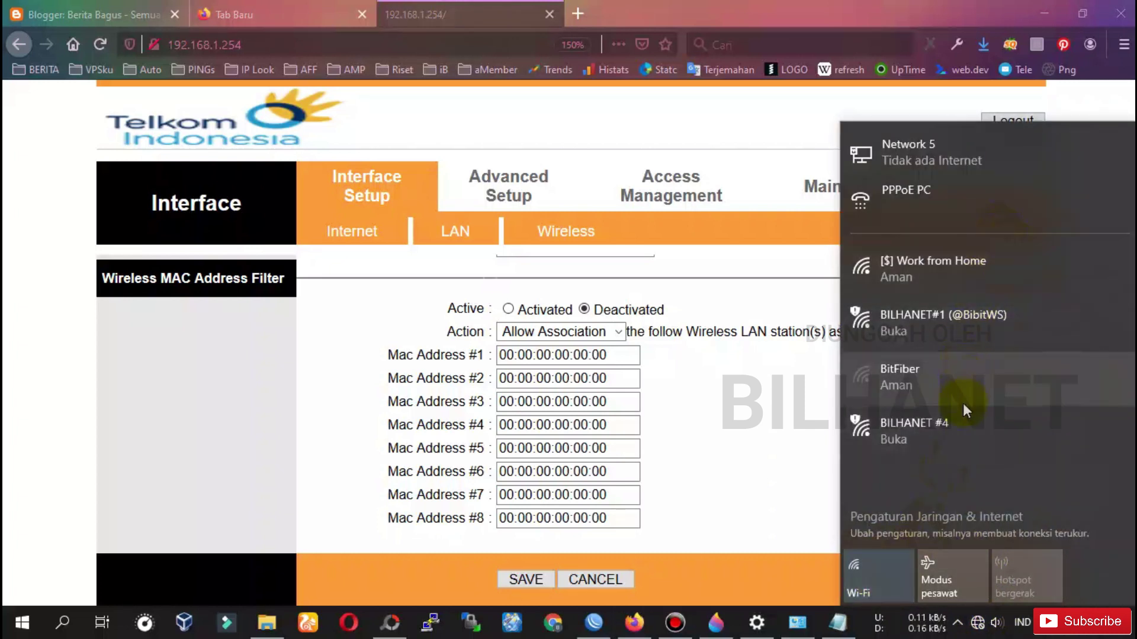
{"action": "left_click", "coordinate": [978, 623]}
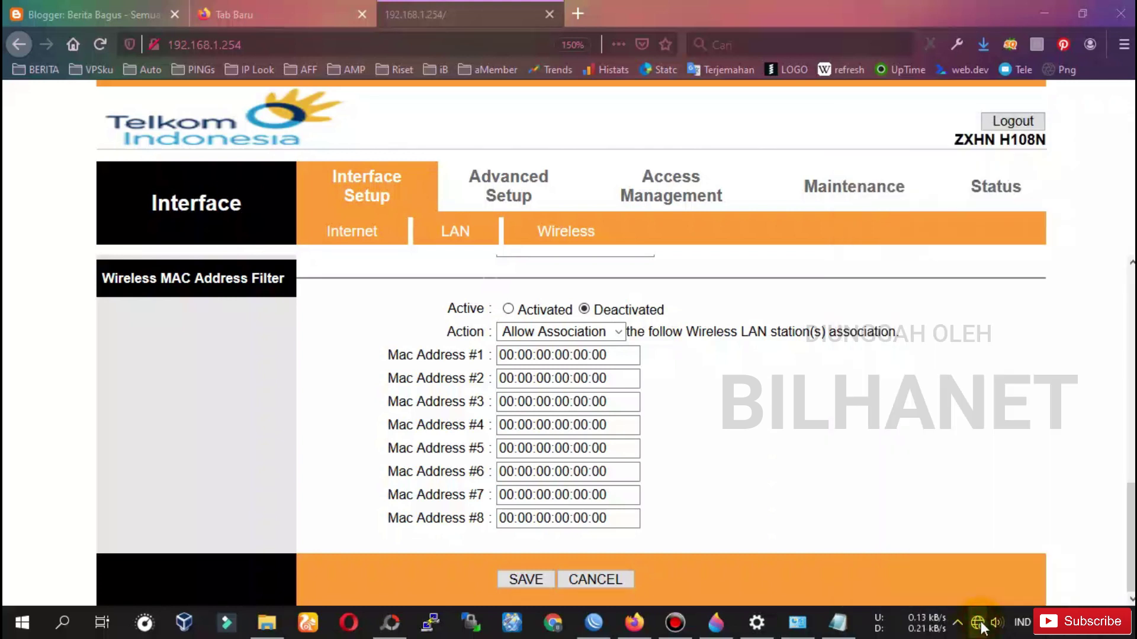
{"action": "left_click", "coordinate": [978, 623]}
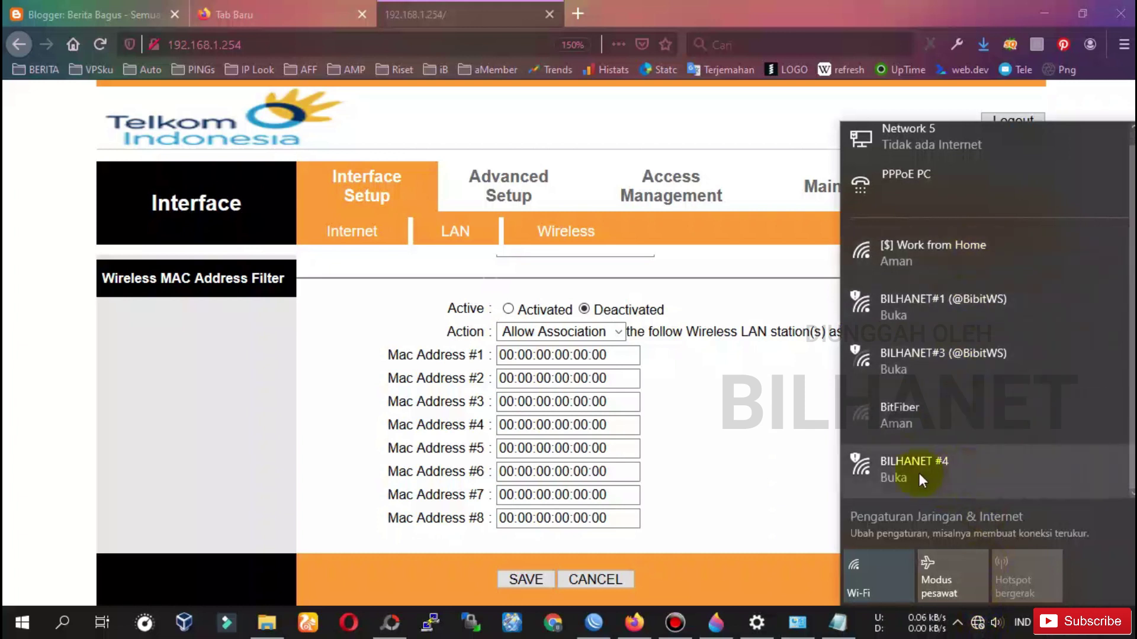
{"action": "left_click", "coordinate": [691, 444]}
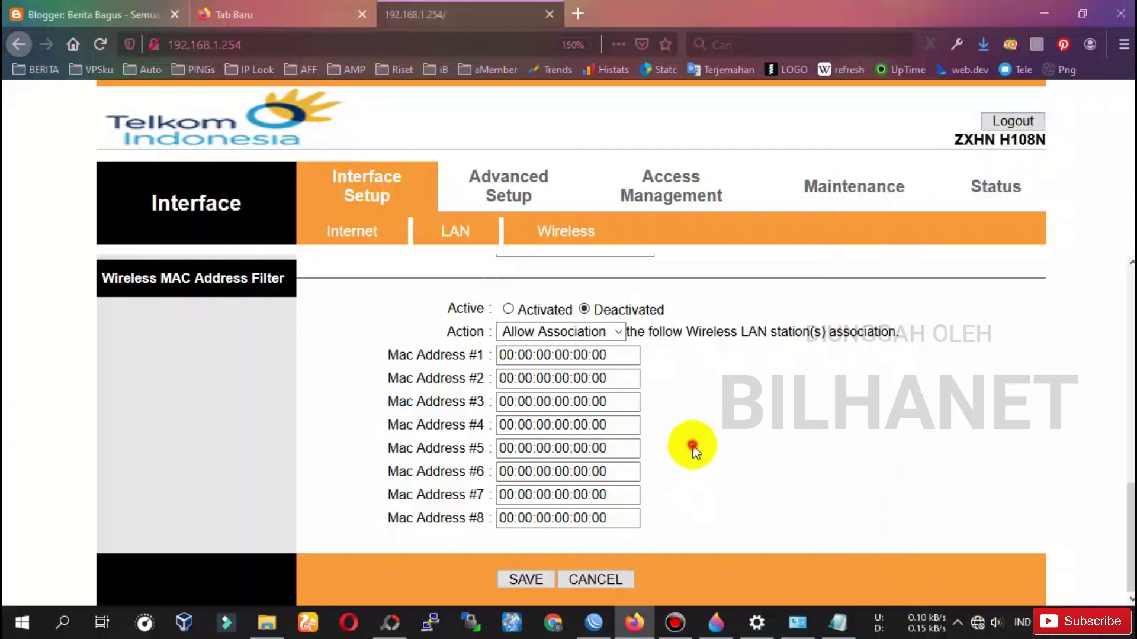
{"action": "scroll", "coordinate": [406, 401], "scroll_direction": "up", "scroll_amount": 5}
- On the LAN settings page, change the Main IP Address from 192.168.1.254 to 192.168.33.10
{"action": "scroll", "coordinate": [610, 310], "scroll_direction": "up", "scroll_amount": 4}
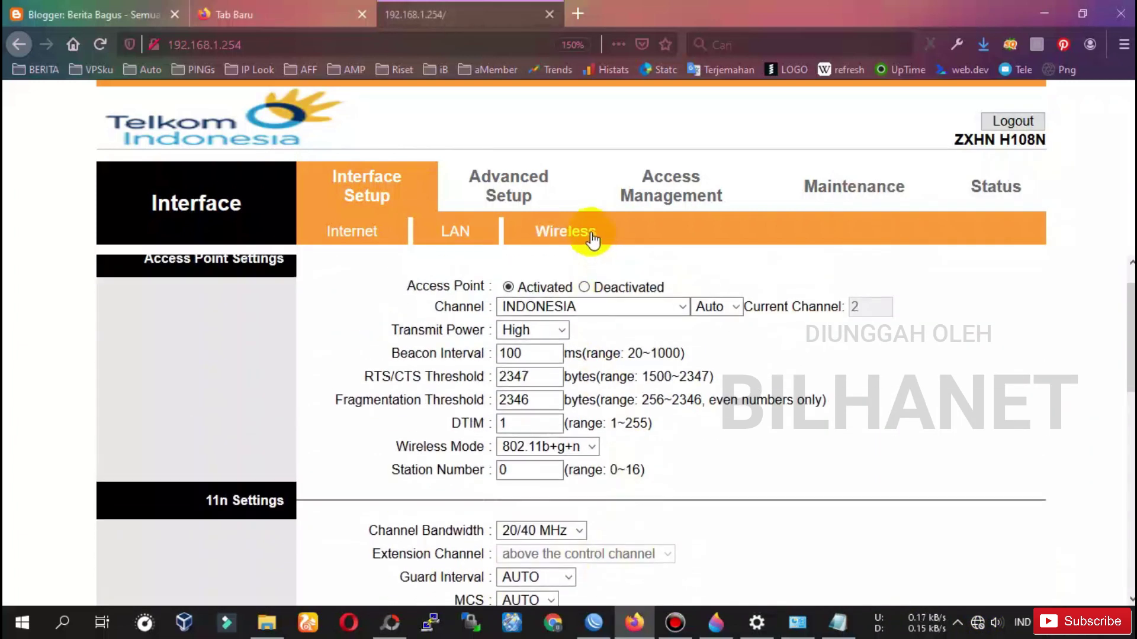
{"action": "left_click", "coordinate": [454, 240]}
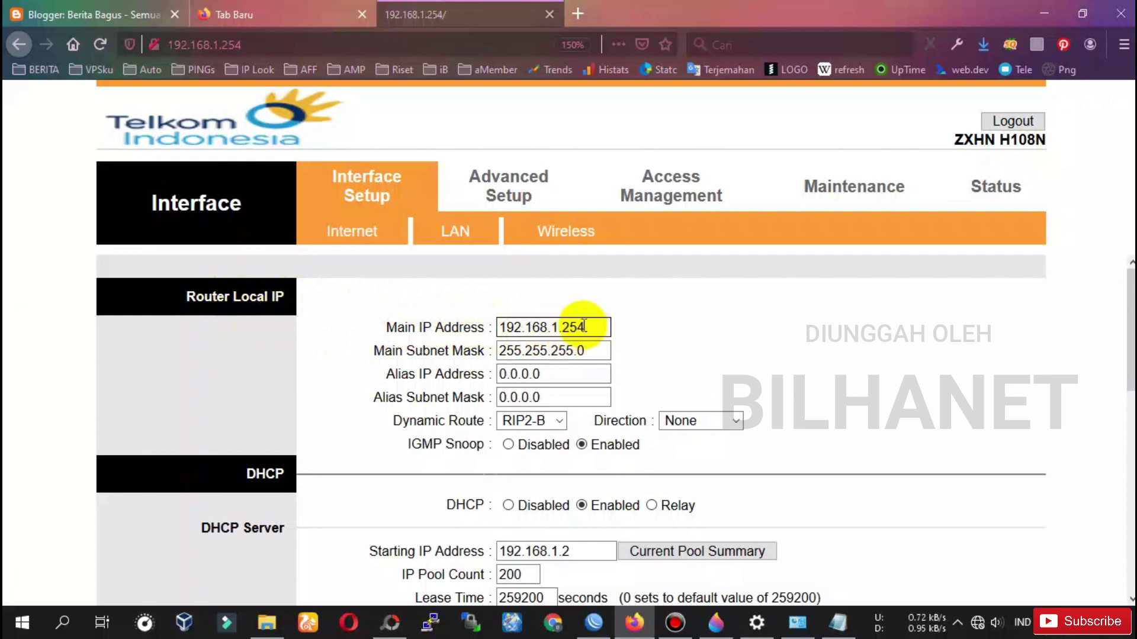
{"action": "left_click_drag", "start_coordinate": [586, 328], "coordinate": [496, 328]}
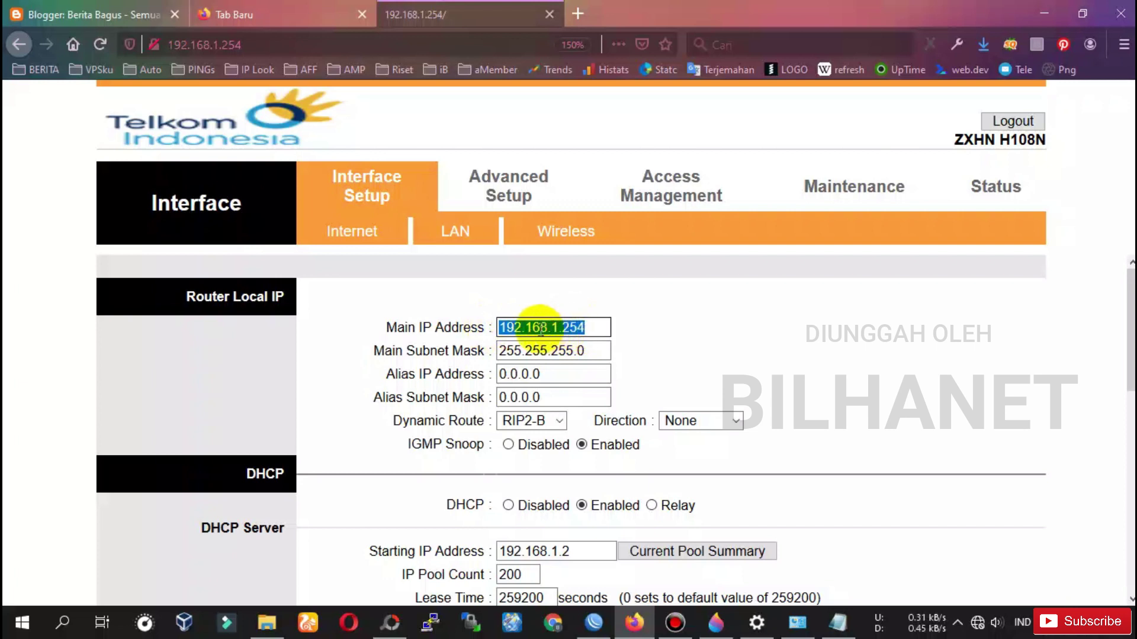
{"action": "left_click", "coordinate": [567, 330]}
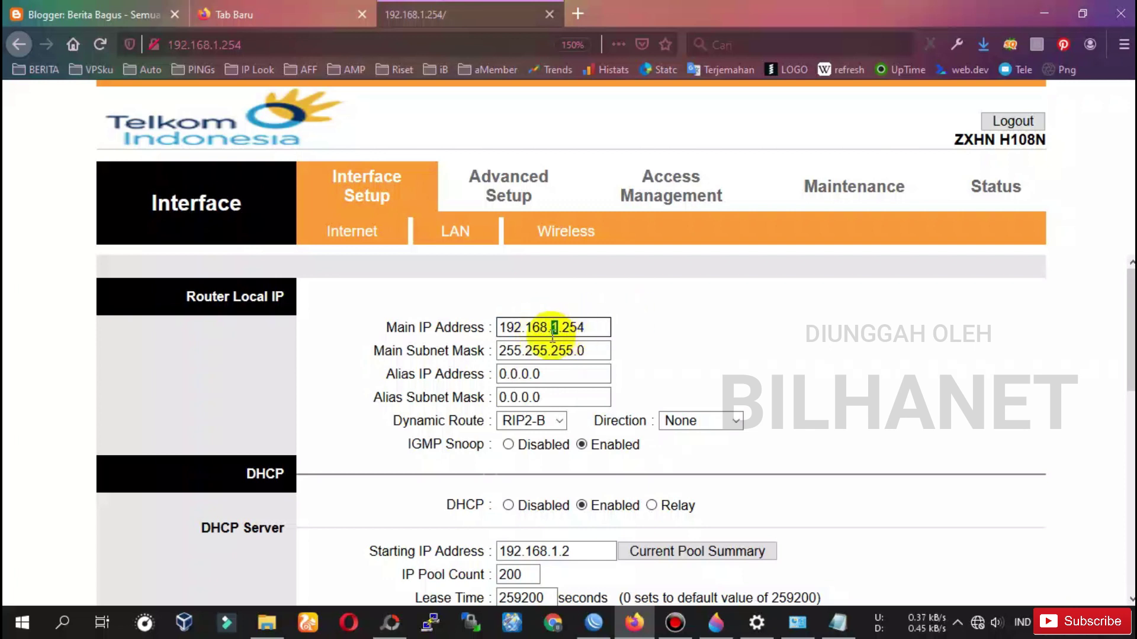
{"action": "left_click", "coordinate": [577, 328]}
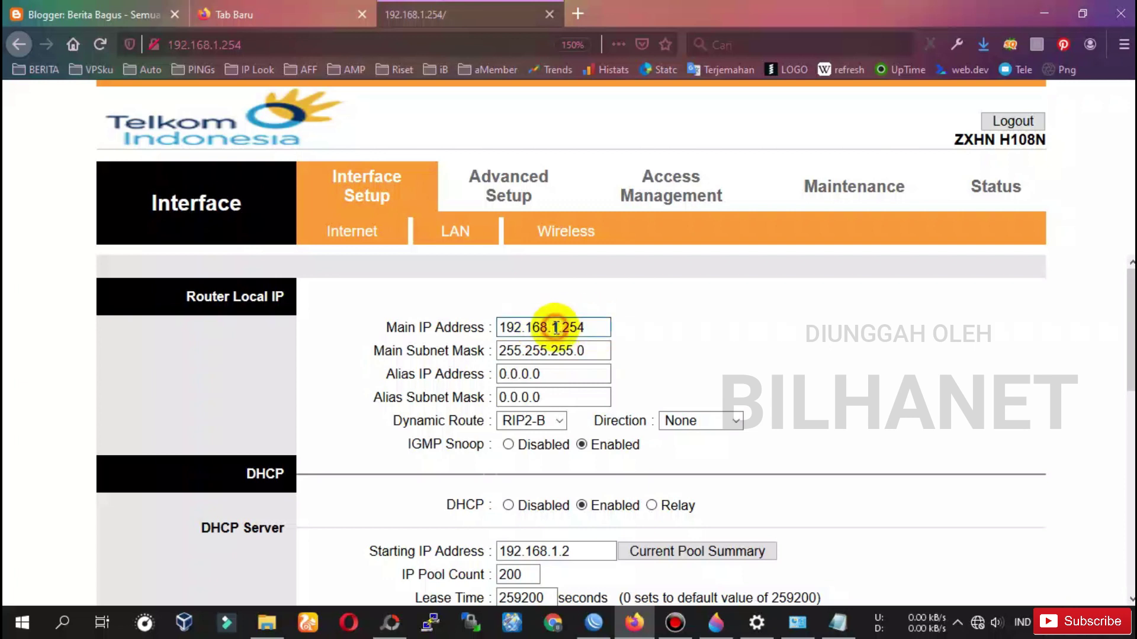
{"action": "left_click_drag", "start_coordinate": [562, 328], "coordinate": [594, 326]}
{"action": "type", "text": "10"}
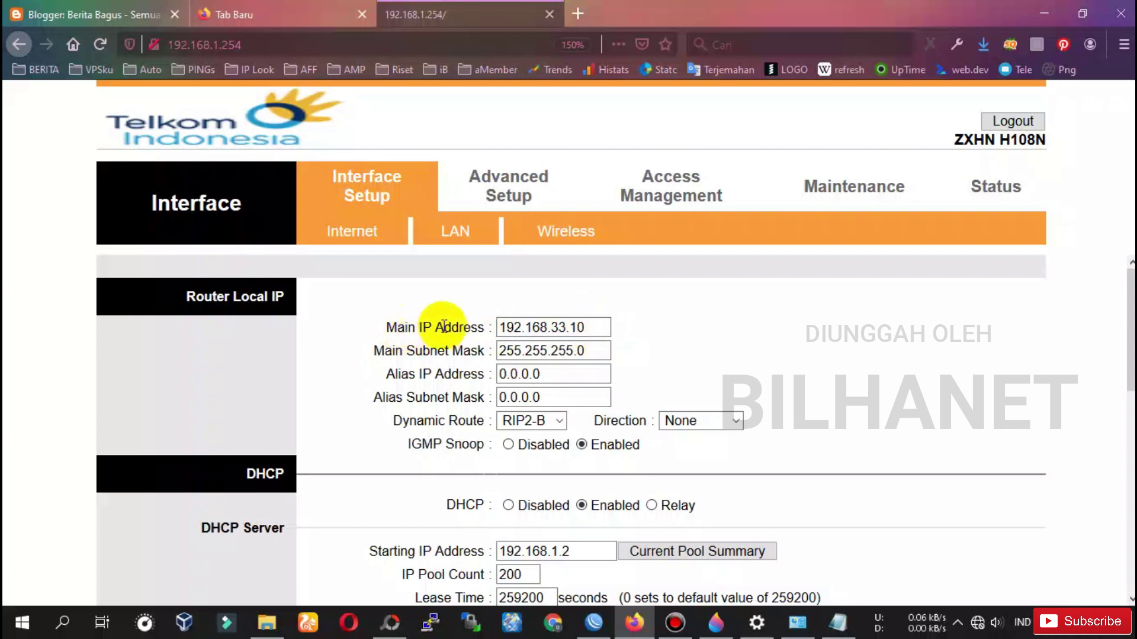
{"action": "left_click_drag", "start_coordinate": [588, 327], "coordinate": [502, 327]}
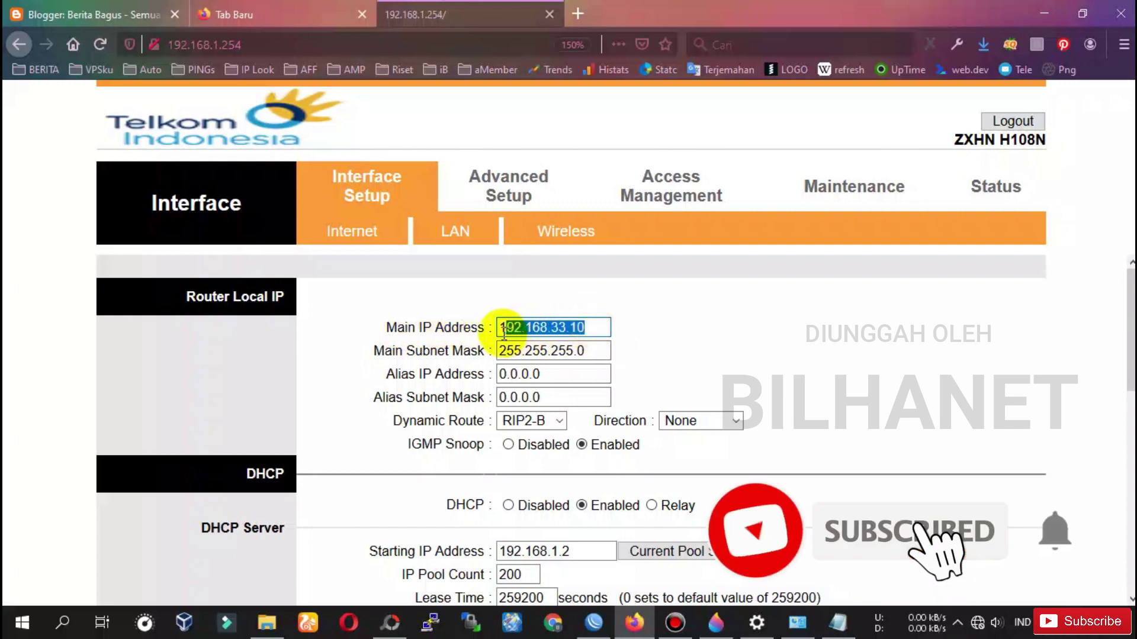
- Check that the Main IP Address reads 192.168.33.10 and review the subnet mask field
{"action": "left_click", "coordinate": [608, 329]}
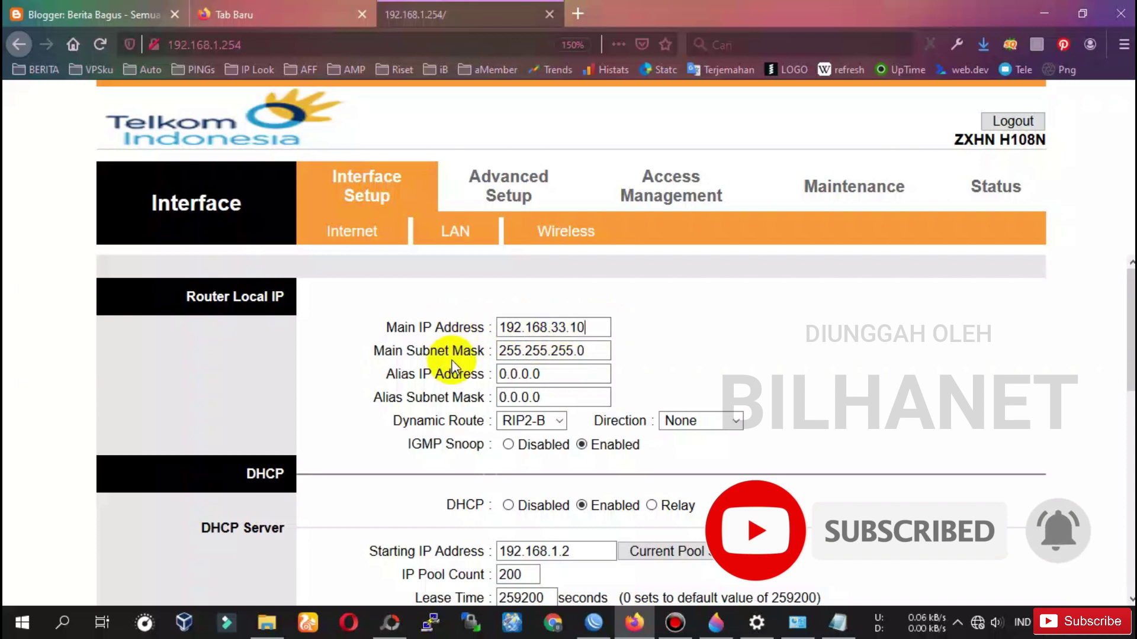
{"action": "double_click", "coordinate": [593, 351]}
{"action": "key", "text": "Tab"}
{"action": "left_click", "coordinate": [588, 329]}
{"action": "left_click_drag", "start_coordinate": [586, 328], "coordinate": [499, 328]}
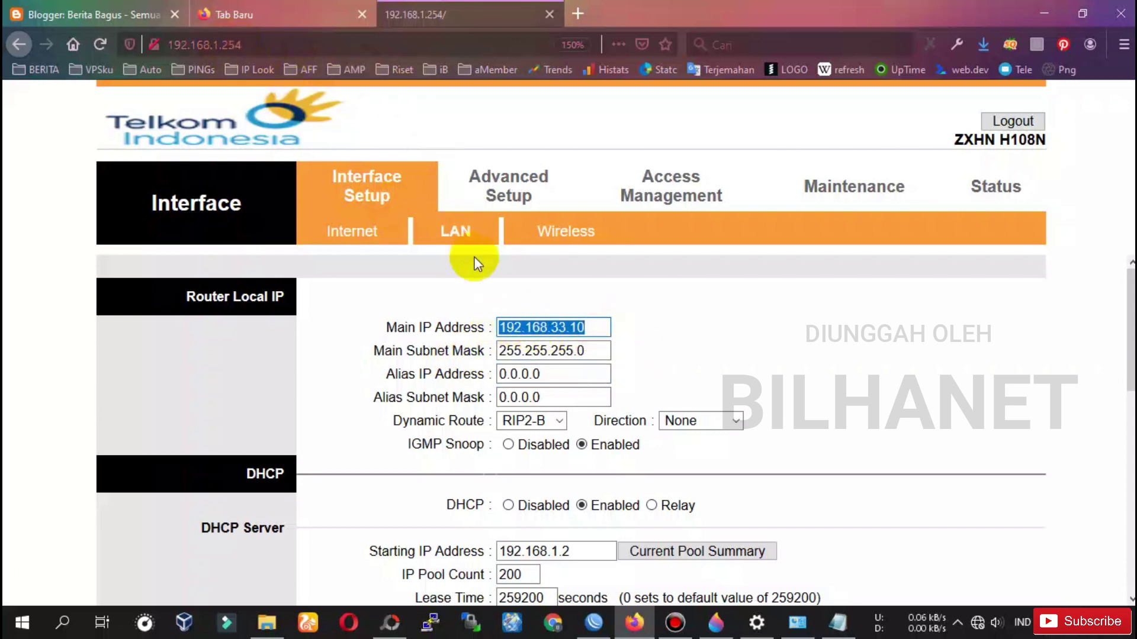
{"action": "mouse_move", "coordinate": [595, 323]}
{"action": "left_mouse_down"}
{"action": "mouse_move", "coordinate": [510, 325]}
{"action": "mouse_move", "coordinate": [596, 327]}
{"action": "left_mouse_up"}
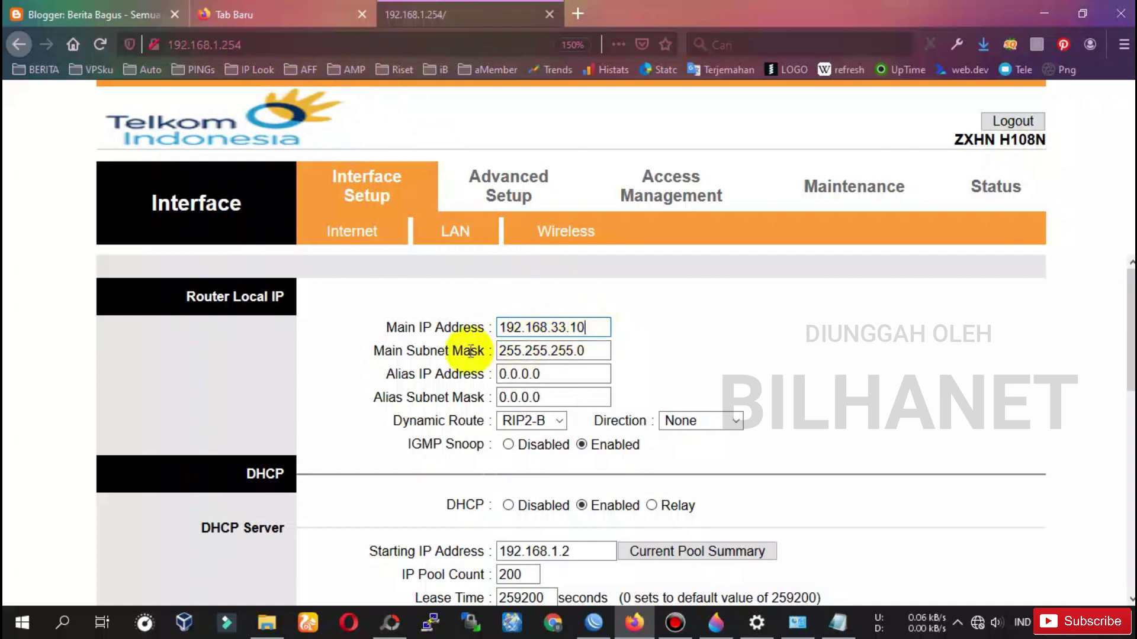
- Set DHCP, Radvd and the DHCPv6 server to Disabled
{"action": "scroll", "coordinate": [592, 356], "scroll_direction": "down", "scroll_amount": 3}
{"action": "scroll", "coordinate": [589, 360], "scroll_direction": "up", "scroll_amount": 3}
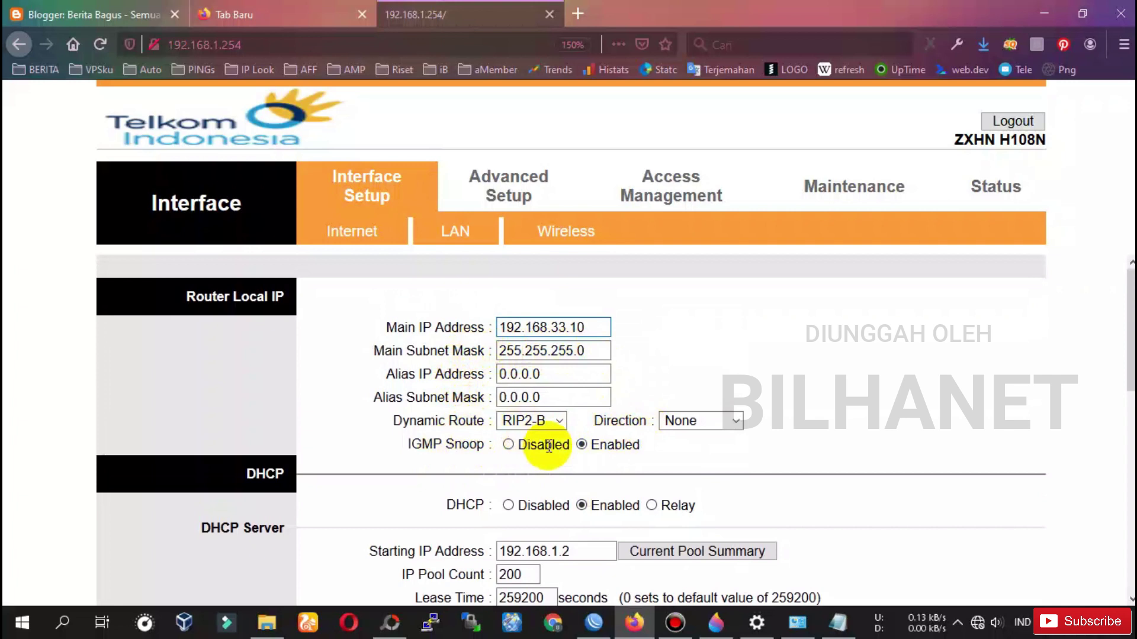
{"action": "scroll", "coordinate": [450, 450], "scroll_direction": "down", "scroll_amount": 3}
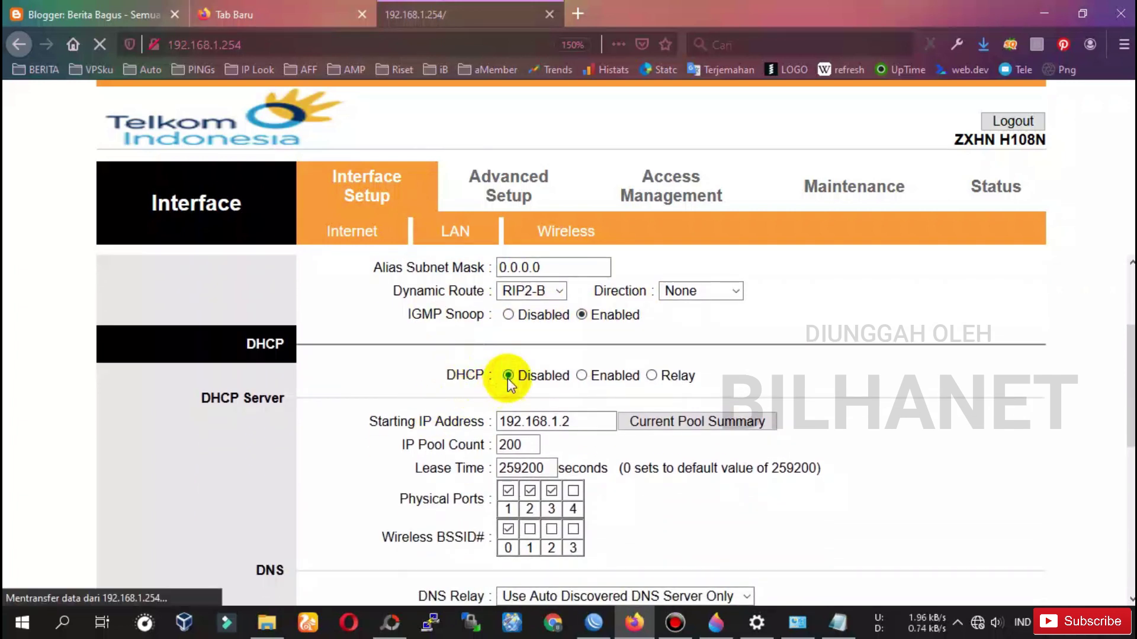
{"action": "scroll", "coordinate": [478, 450], "scroll_direction": "down", "scroll_amount": 2}
{"action": "scroll", "coordinate": [479, 450], "scroll_direction": "down", "scroll_amount": 1}
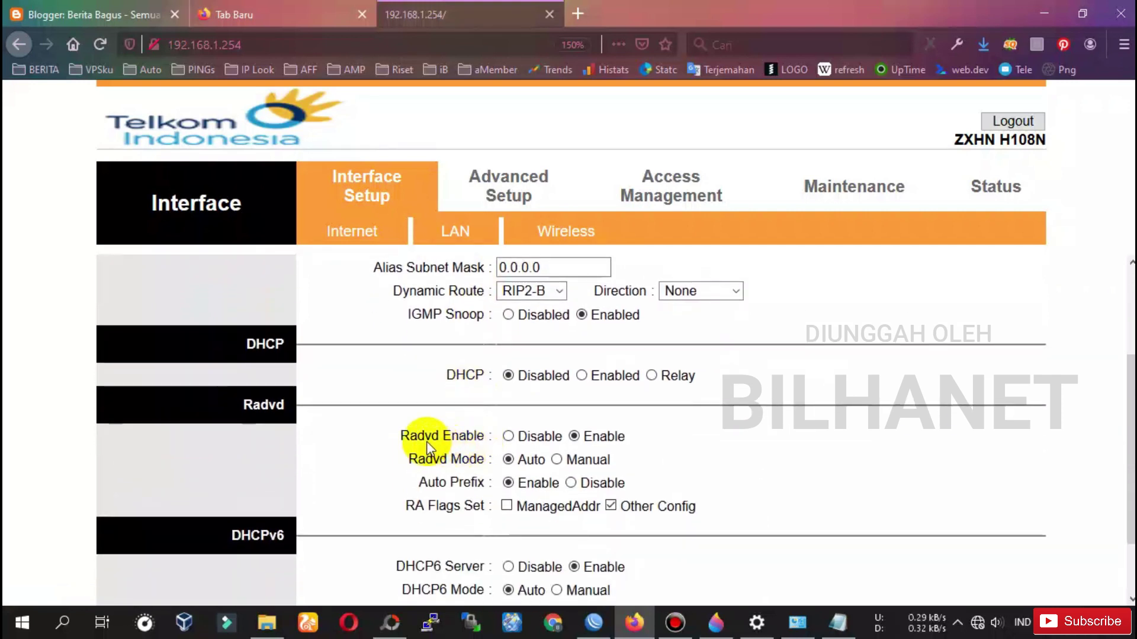
{"action": "left_click", "coordinate": [509, 436]}
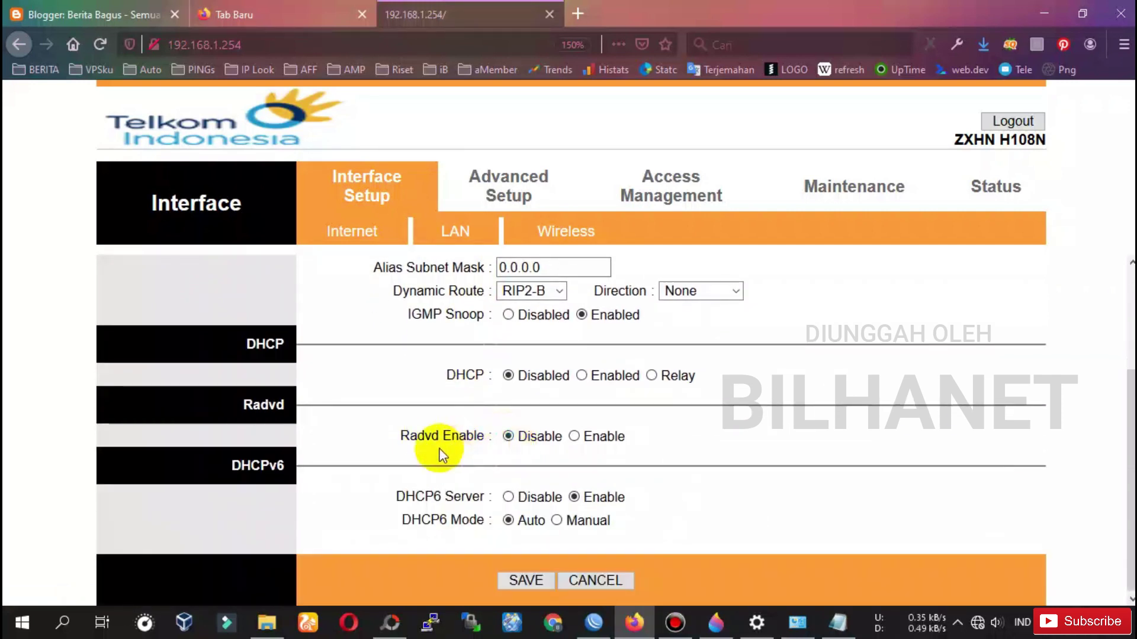
{"action": "left_click", "coordinate": [508, 496]}
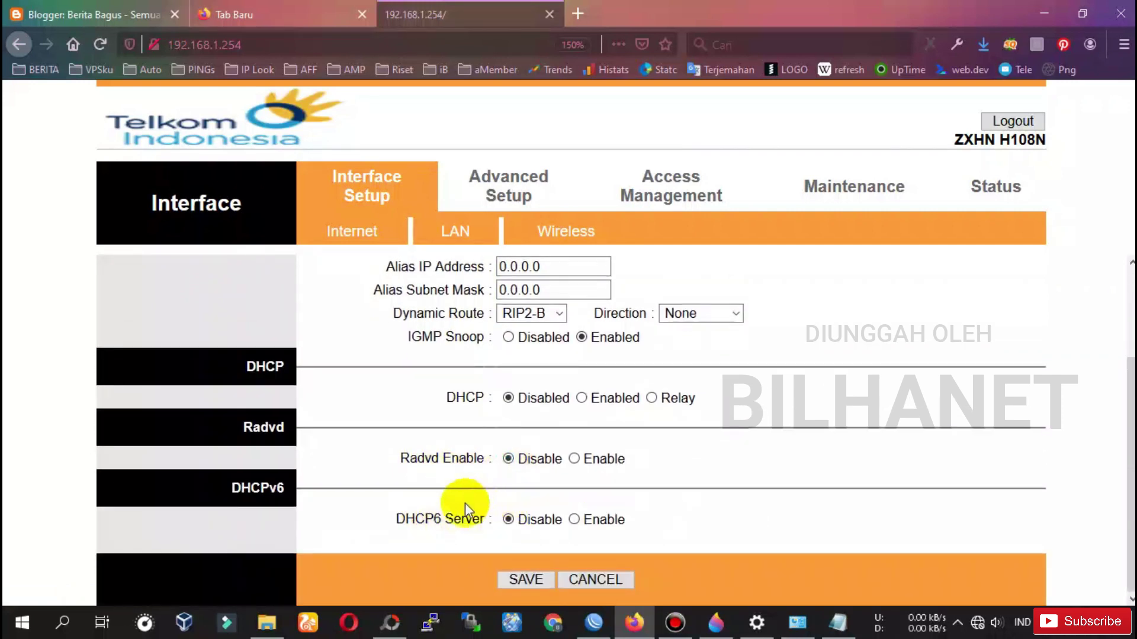
{"action": "scroll", "coordinate": [553, 393], "scroll_direction": "up", "scroll_amount": 2}
- Copy the address 192.168.33.10 and paste it into a new browser tab
{"action": "double_click", "coordinate": [591, 327]}
{"action": "triple_click", "coordinate": [547, 327]}
{"action": "right_click", "coordinate": [521, 324]}
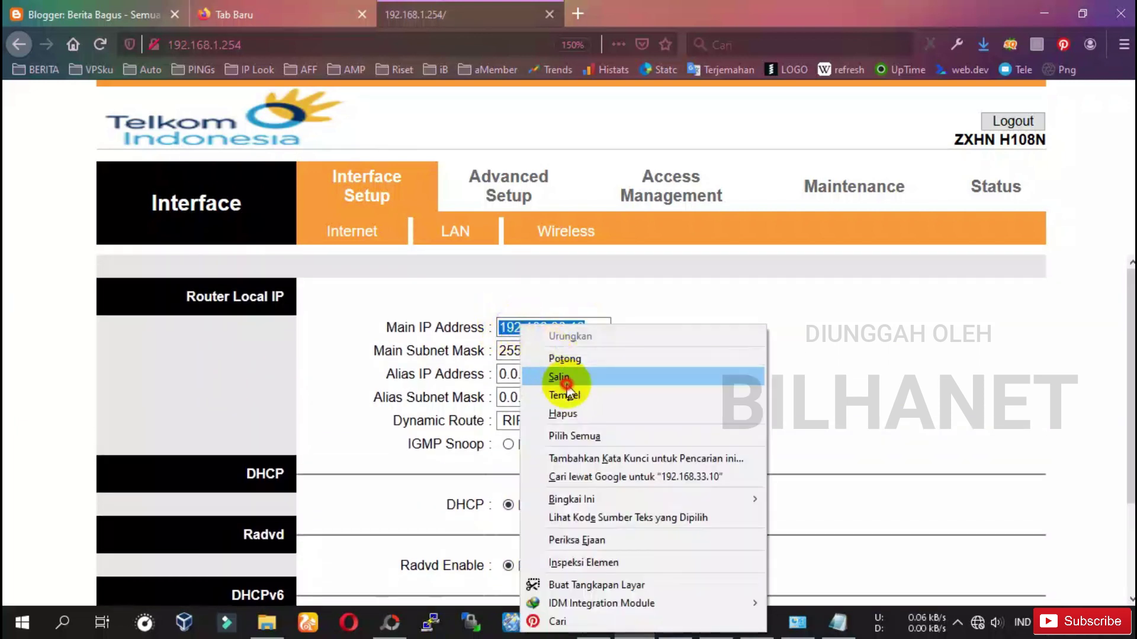
{"action": "left_click", "coordinate": [560, 376]}
{"action": "left_click", "coordinate": [577, 15]}
{"action": "right_click", "coordinate": [361, 39]}
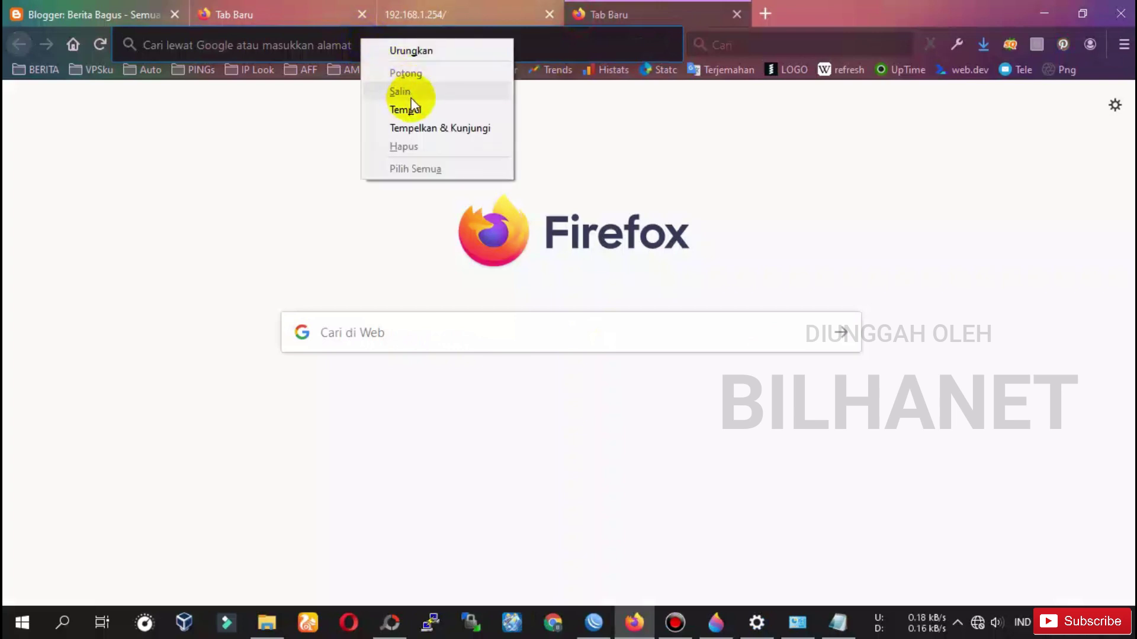
{"action": "left_click", "coordinate": [408, 109]}
- Save the new LAN configuration, confirm with Oke, and reload the old router address
{"action": "left_click", "coordinate": [475, 13]}
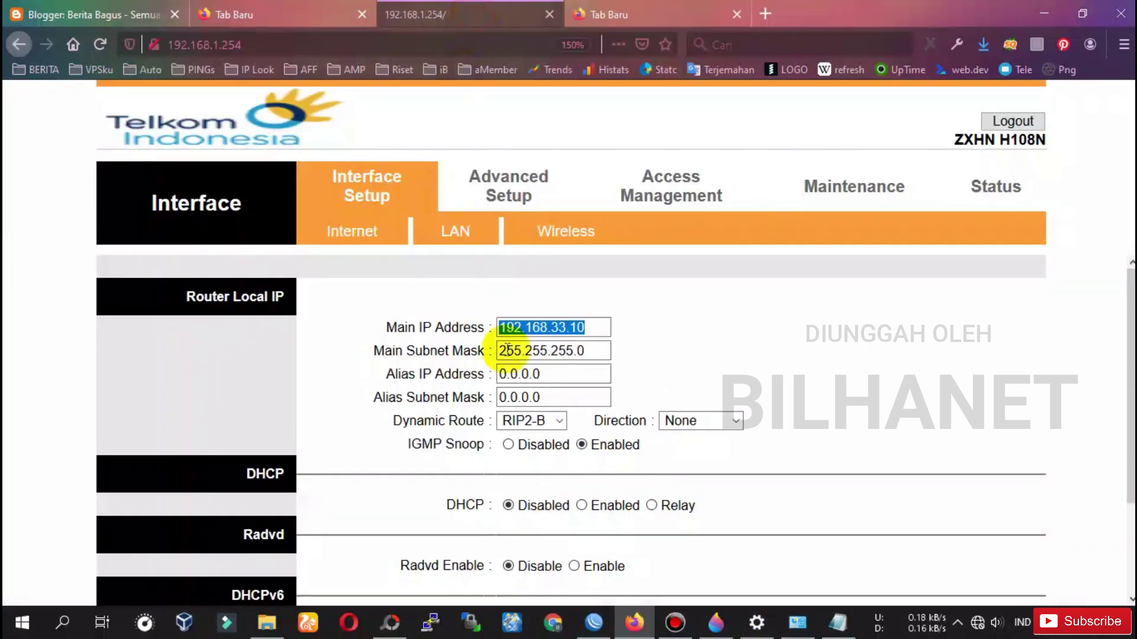
{"action": "left_click", "coordinate": [621, 327]}
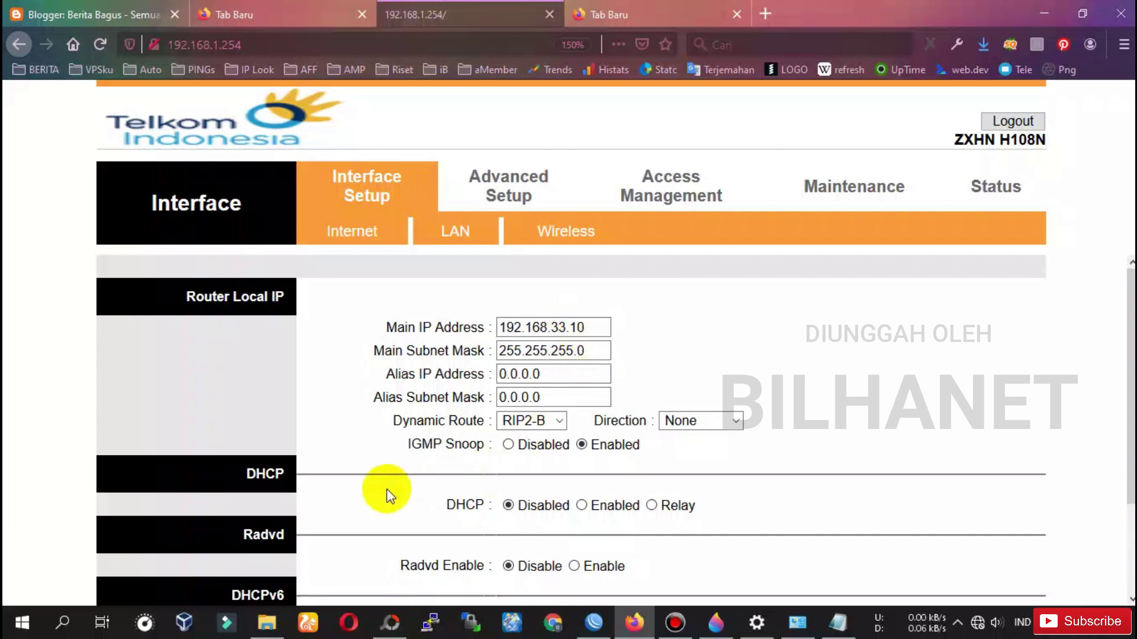
{"action": "scroll", "coordinate": [386, 489], "scroll_direction": "down", "scroll_amount": 3}
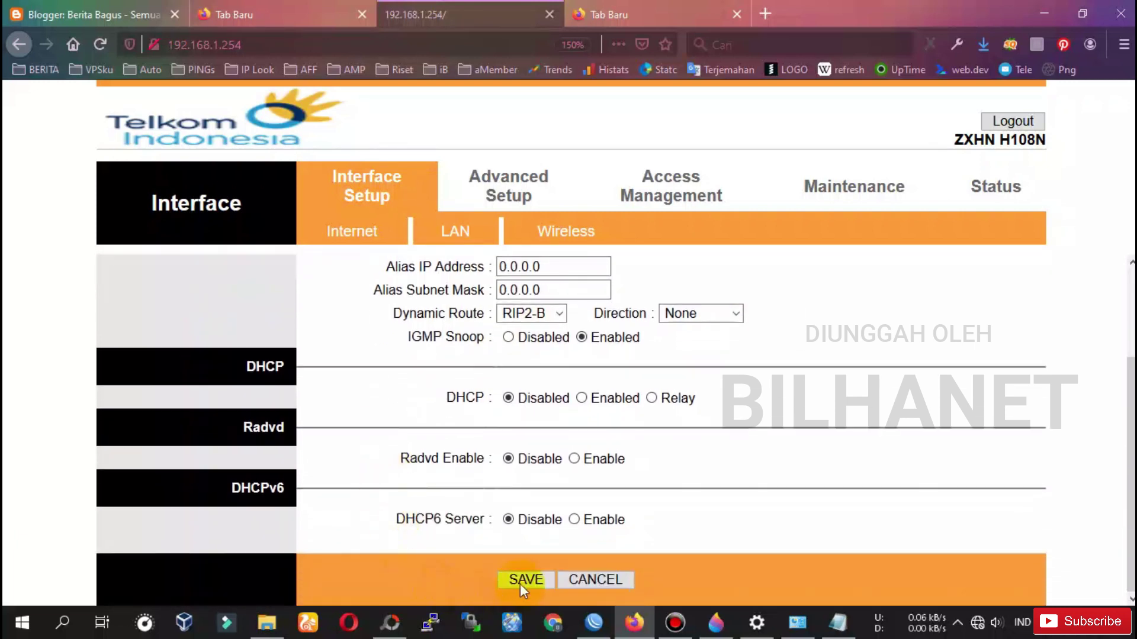
{"action": "left_click", "coordinate": [521, 582]}
{"action": "left_click", "coordinate": [577, 311]}
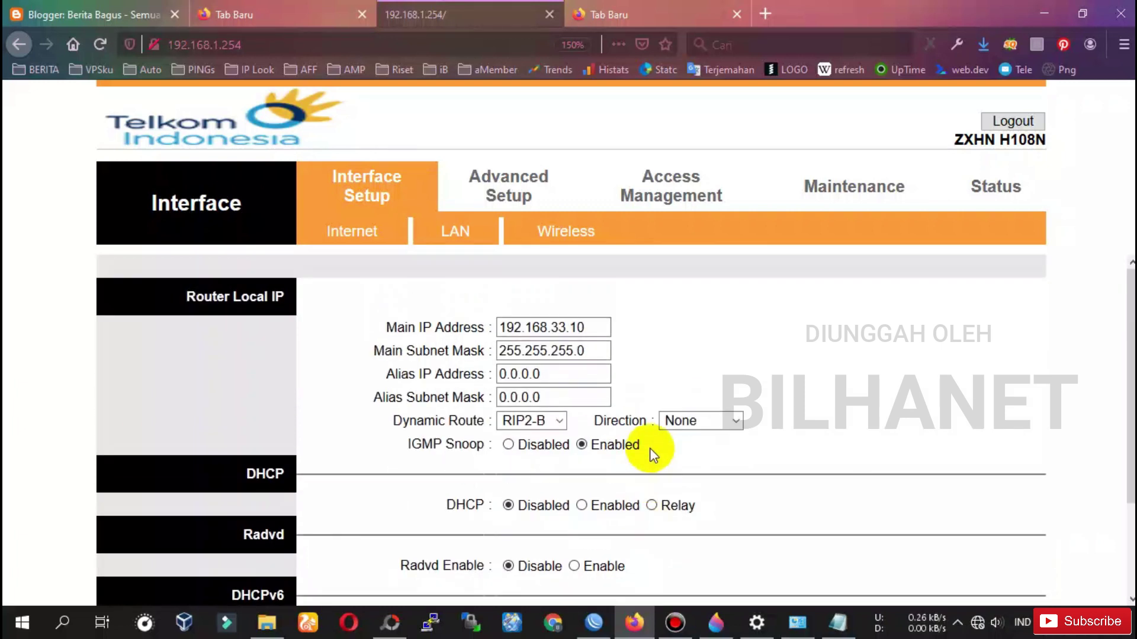
{"action": "left_click", "coordinate": [343, 44]}
{"action": "key", "text": "Return"}
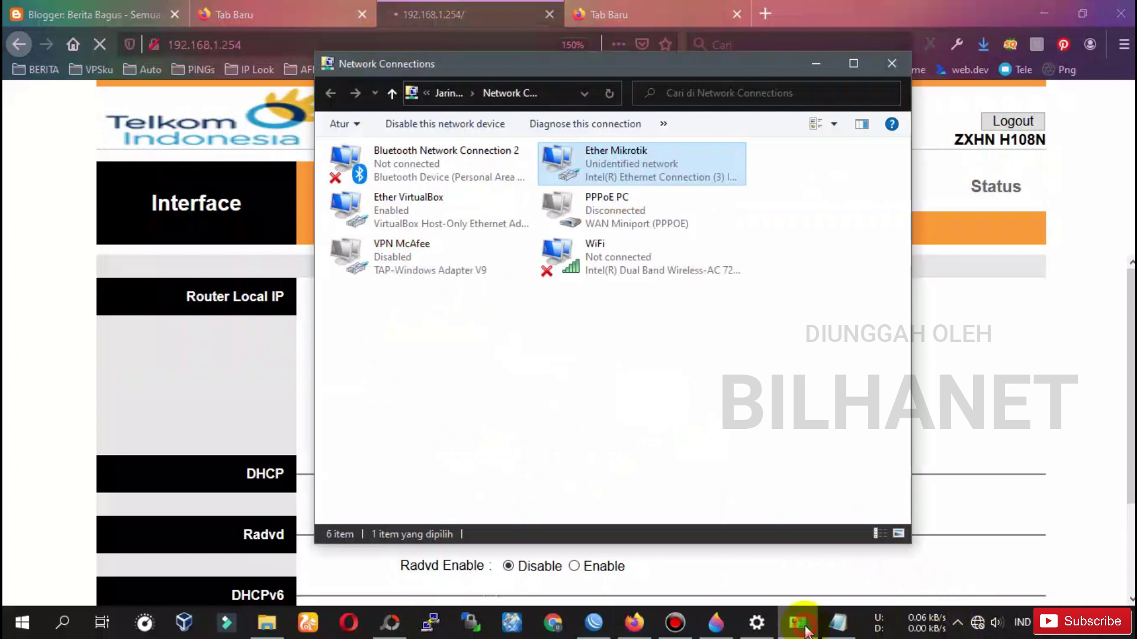
- Change the third octet of the Ether Mikrotik adapter's IPv4 address to 33
{"action": "right_click", "coordinate": [650, 165]}
{"action": "left_click", "coordinate": [704, 318]}
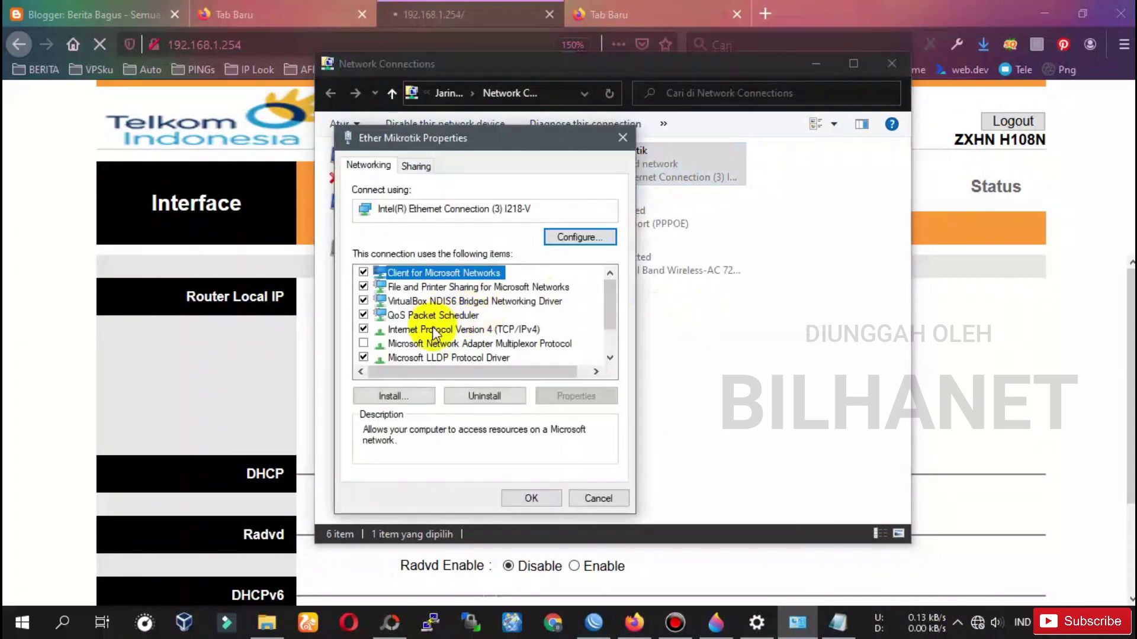
{"action": "double_click", "coordinate": [432, 327]}
{"action": "double_click", "coordinate": [601, 341]}
{"action": "type", "text": "33"}
{"action": "left_click", "coordinate": [590, 550]}
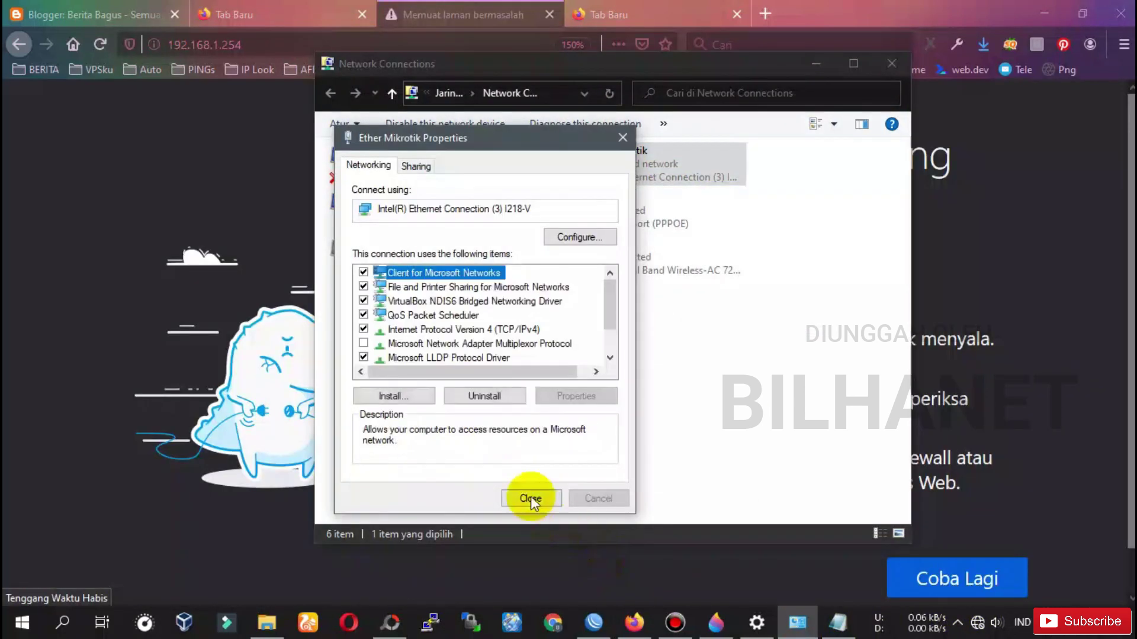
{"action": "left_click", "coordinate": [533, 500]}
{"action": "left_click", "coordinate": [891, 63]}
- Load the router at 192.168.33.10 and begin entering the login username
{"action": "left_click", "coordinate": [273, 44]}
{"action": "type", "text": "192.168.33.10"}
{"action": "key", "text": "Return"}
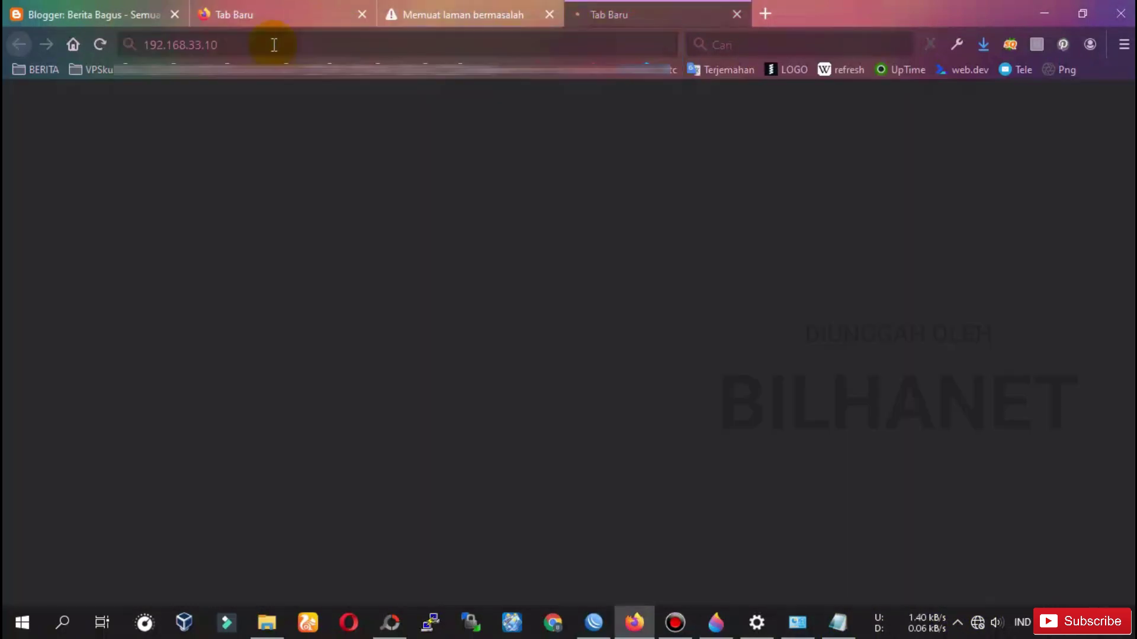
{"action": "left_click", "coordinate": [430, 305]}
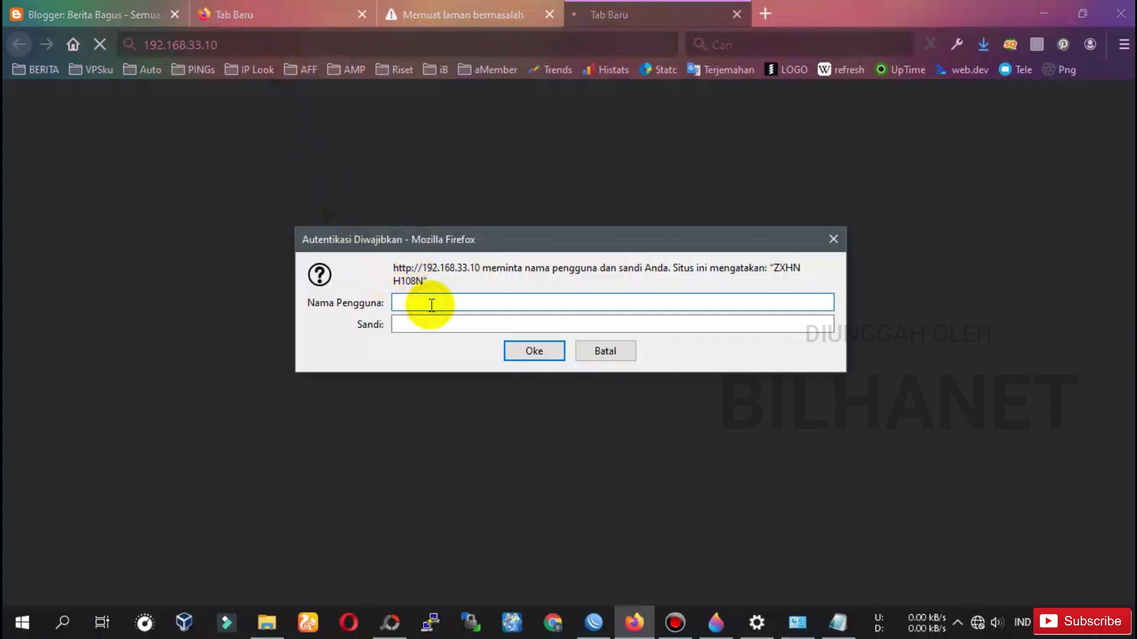
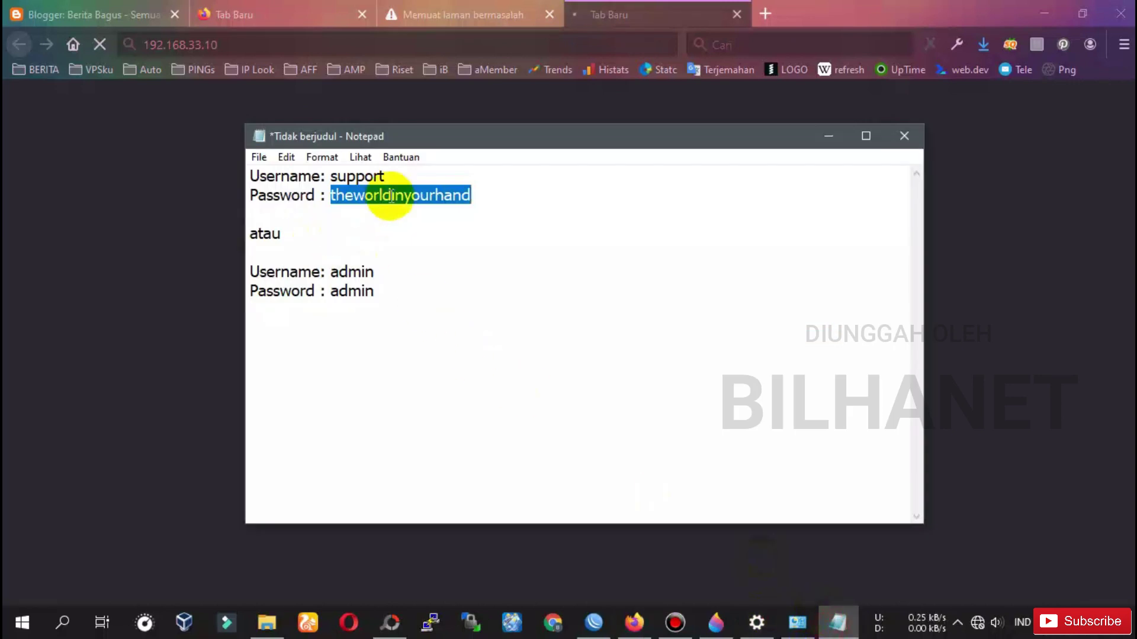
- Copy the support password from Notepad and submit it to log in to the router at 192.168.33.10
{"action": "right_click", "coordinate": [403, 200]}
{"action": "left_click", "coordinate": [436, 248]}
{"action": "left_click", "coordinate": [622, 18]}
{"action": "left_click", "coordinate": [429, 321]}
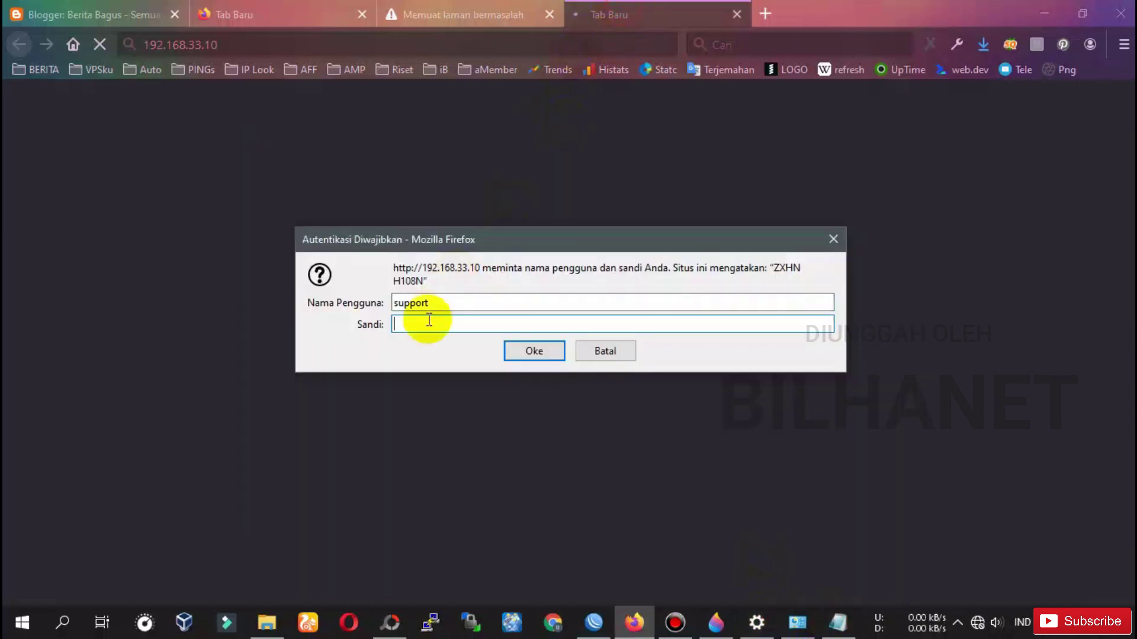
{"action": "key", "text": "ctrl+v"}
{"action": "left_click", "coordinate": [539, 353]}
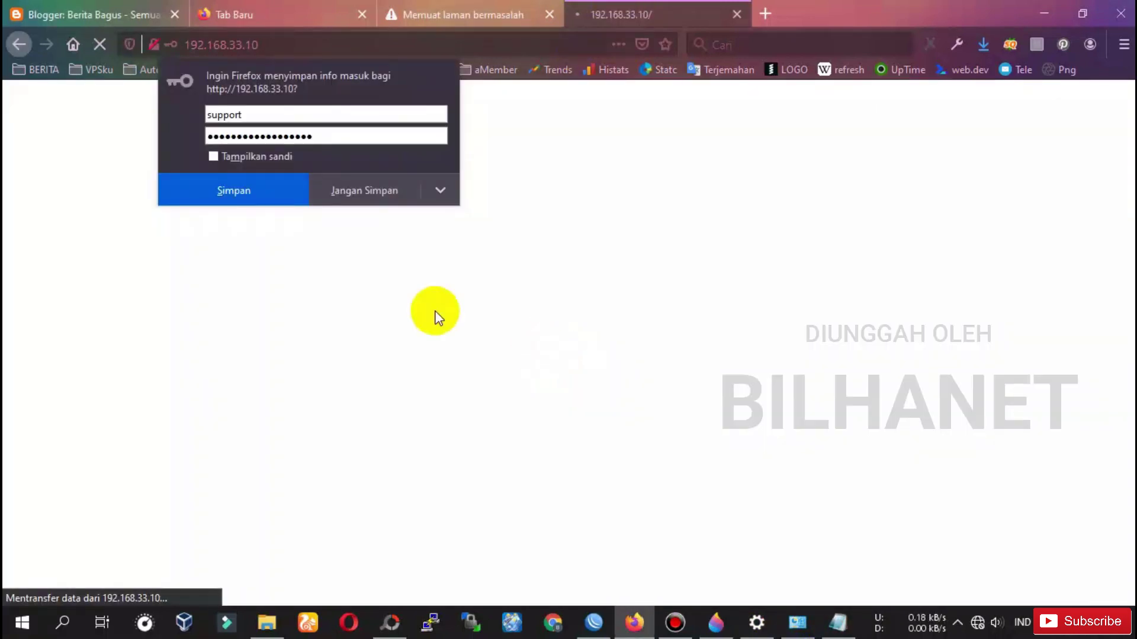
- Decline saving the login in Firefox and zoom the router page to 150%
{"action": "left_click", "coordinate": [339, 190]}
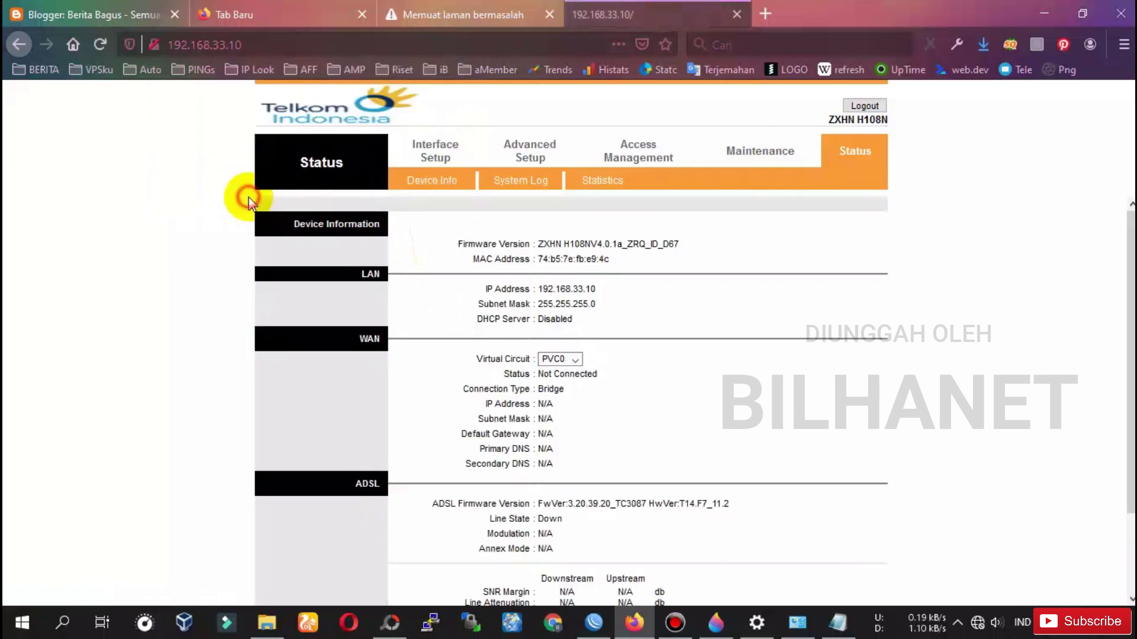
{"action": "key", "text": "ctrl+plus"}
{"action": "key", "text": "ctrl+plus"}
{"action": "key", "text": "ctrl+plus"}
{"action": "key", "text": "ctrl+plus"}
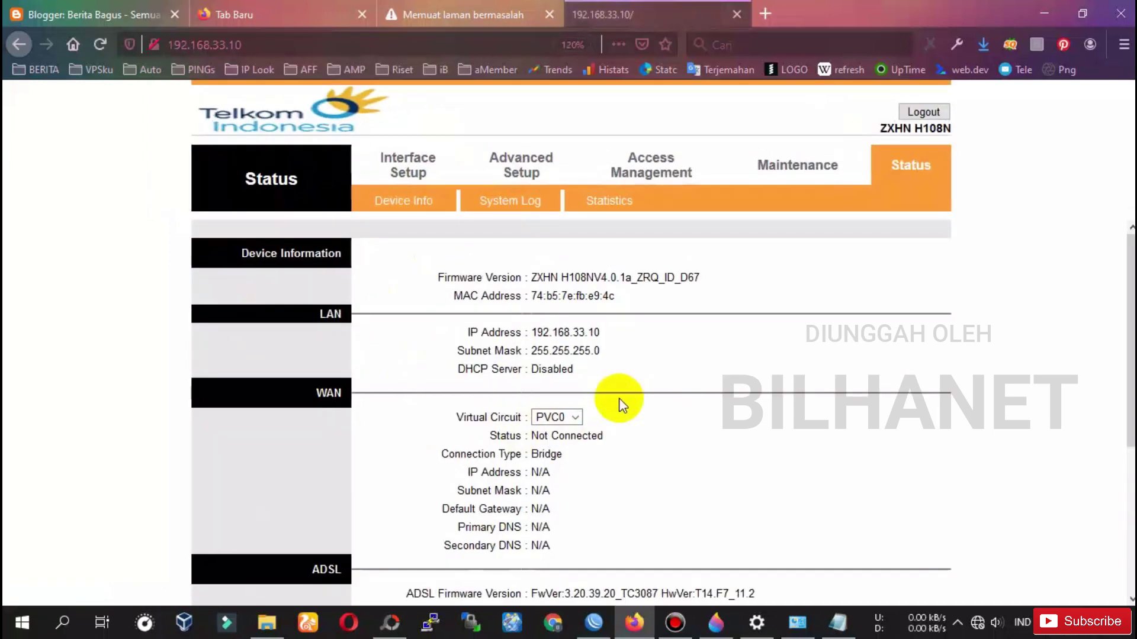
{"action": "key", "text": "ctrl+plus"}
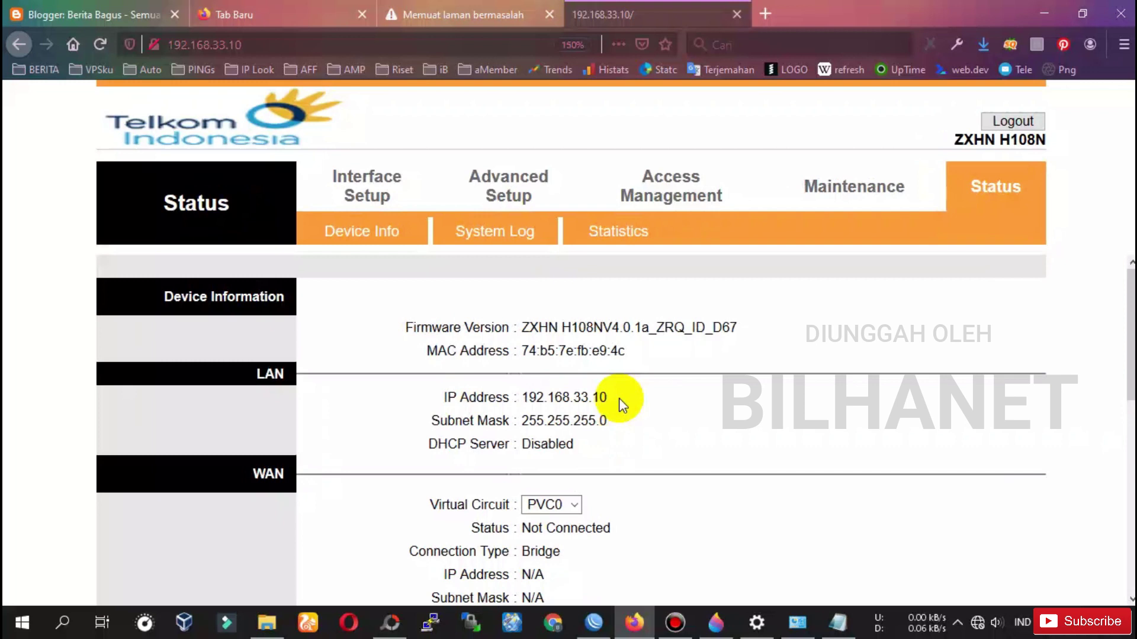
- Open Interface Setup > LAN and select the main IP address 192.168.33.10
{"action": "left_click", "coordinate": [368, 188]}
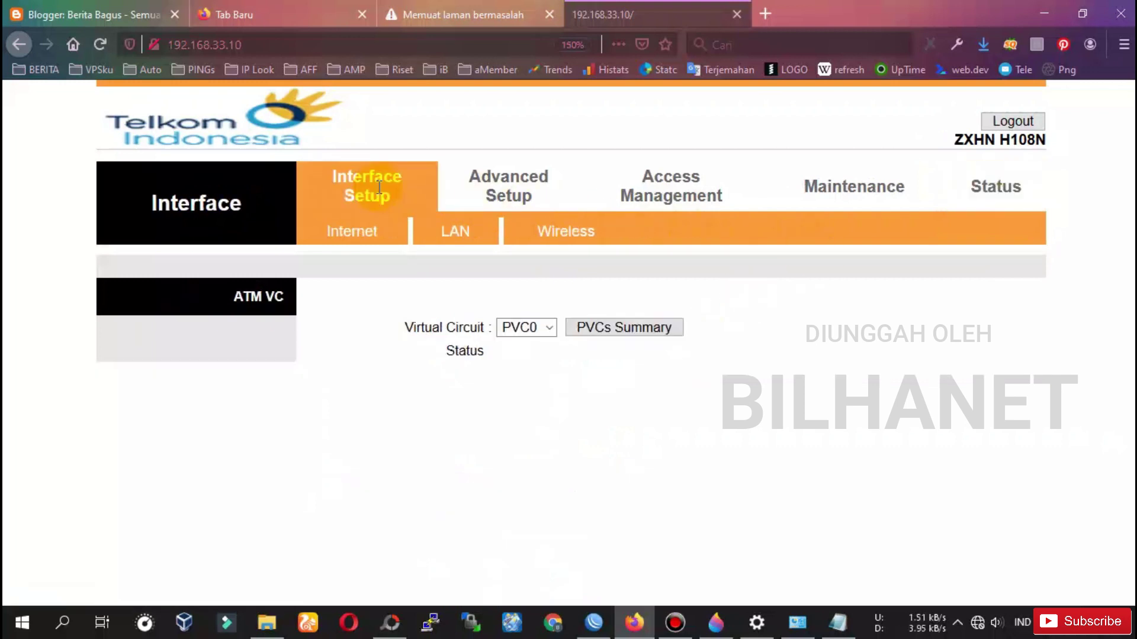
{"action": "left_click", "coordinate": [490, 243]}
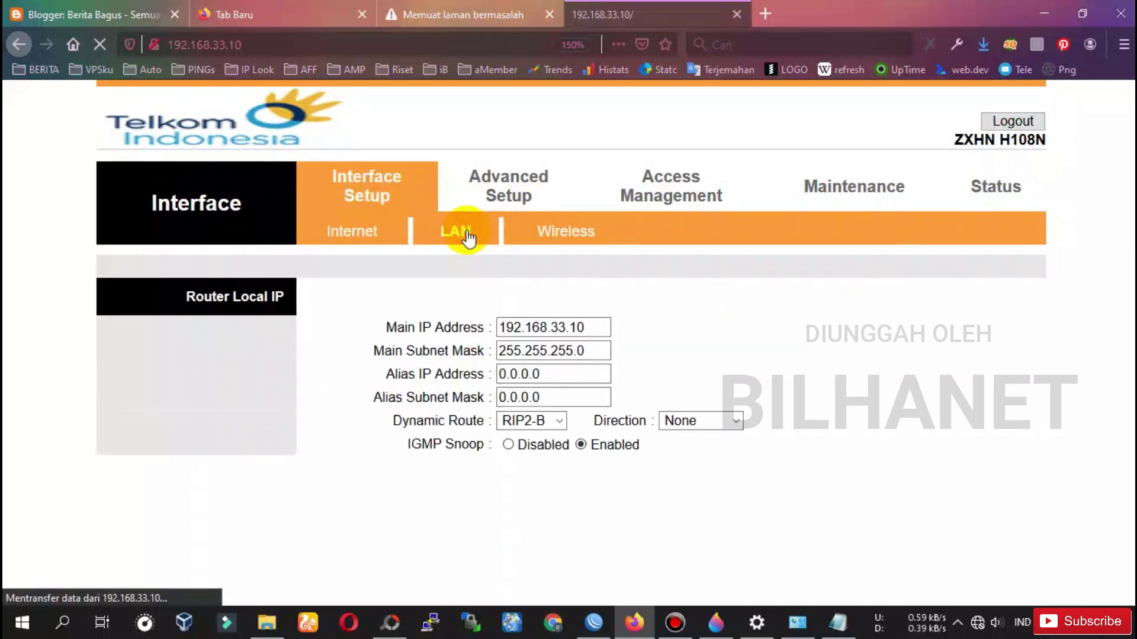
{"action": "left_click", "coordinate": [592, 329]}
{"action": "left_click_drag", "start_coordinate": [591, 329], "coordinate": [513, 329]}
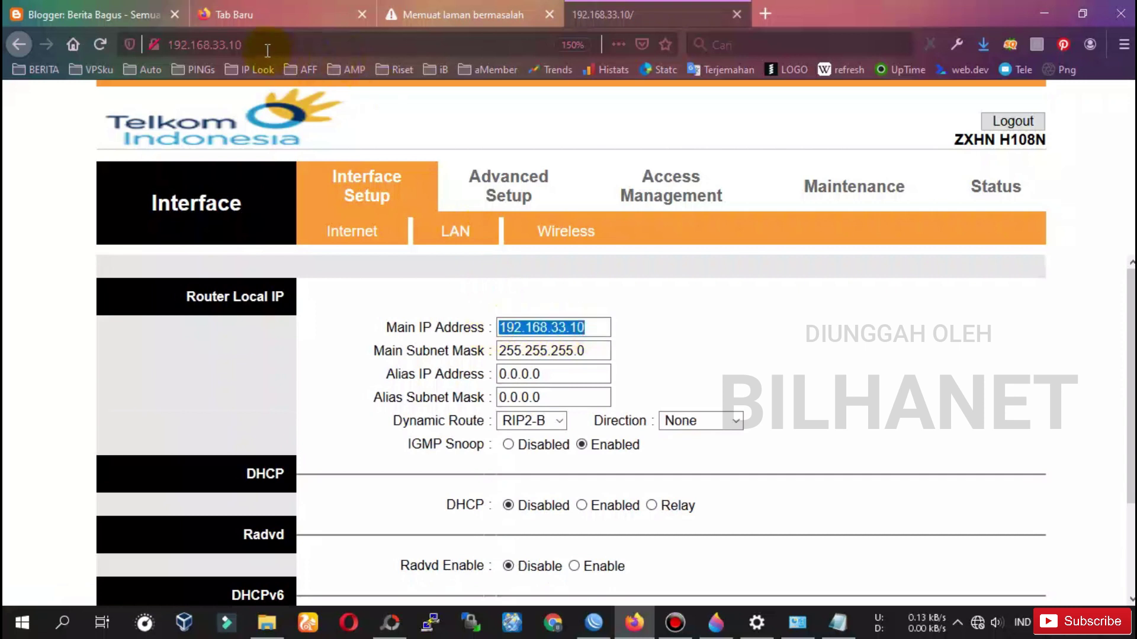
{"action": "scroll", "coordinate": [649, 348], "scroll_direction": "down", "scroll_amount": 3}
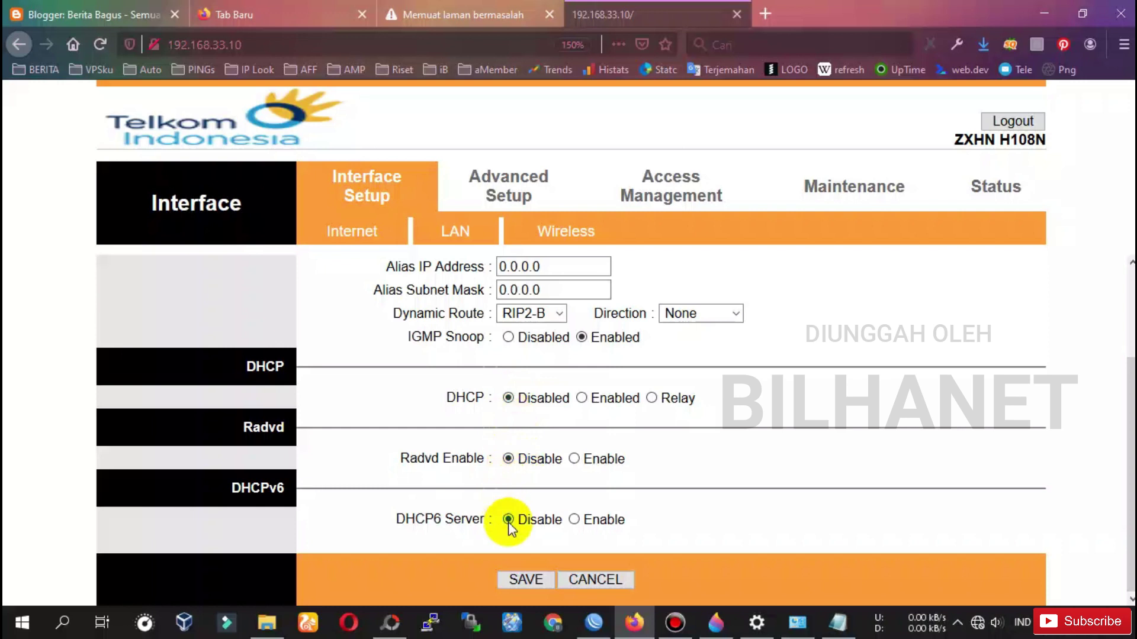
{"action": "scroll", "coordinate": [758, 435], "scroll_direction": "up", "scroll_amount": 3}
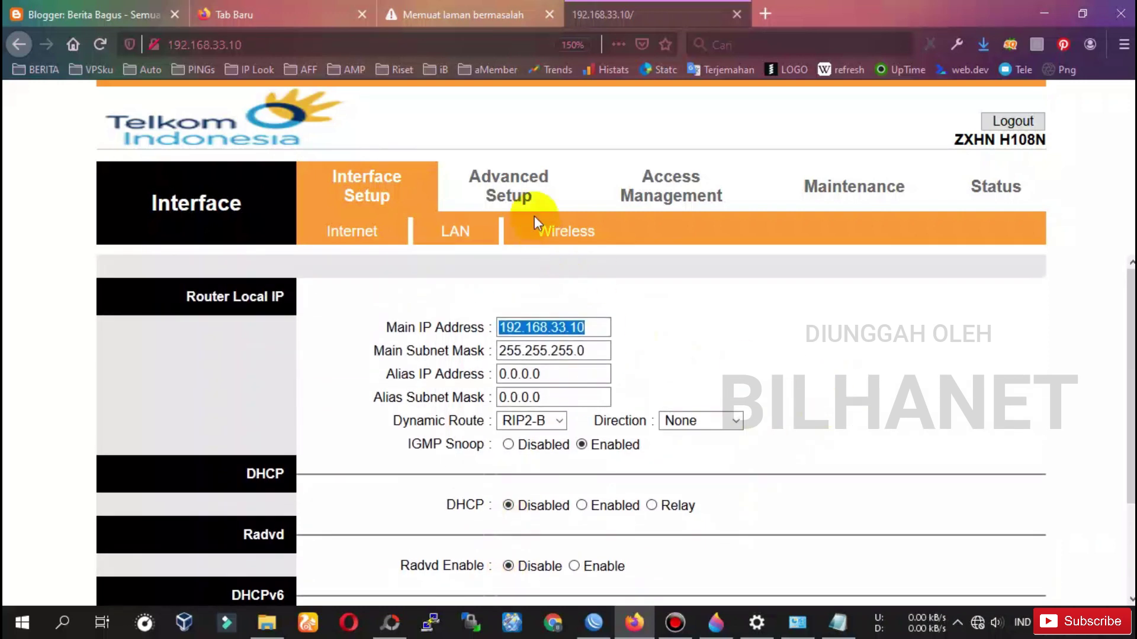
- In Advanced Setup > Firewall, set the firewall level to Low with SPI disabled and save
{"action": "left_click", "coordinate": [516, 191]}
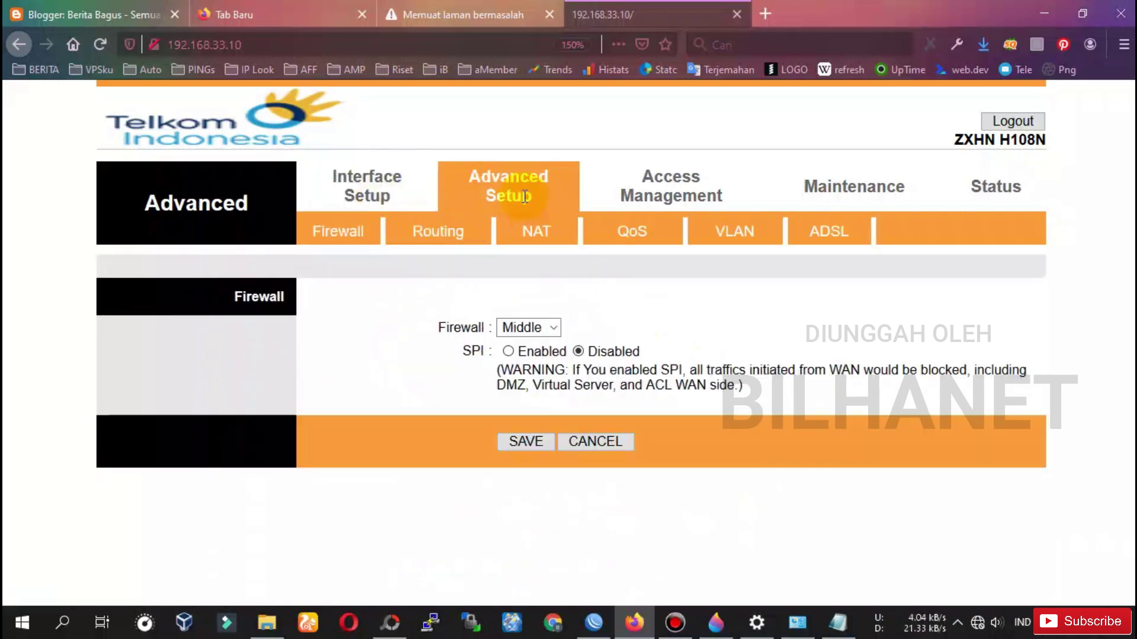
{"action": "left_click", "coordinate": [346, 240]}
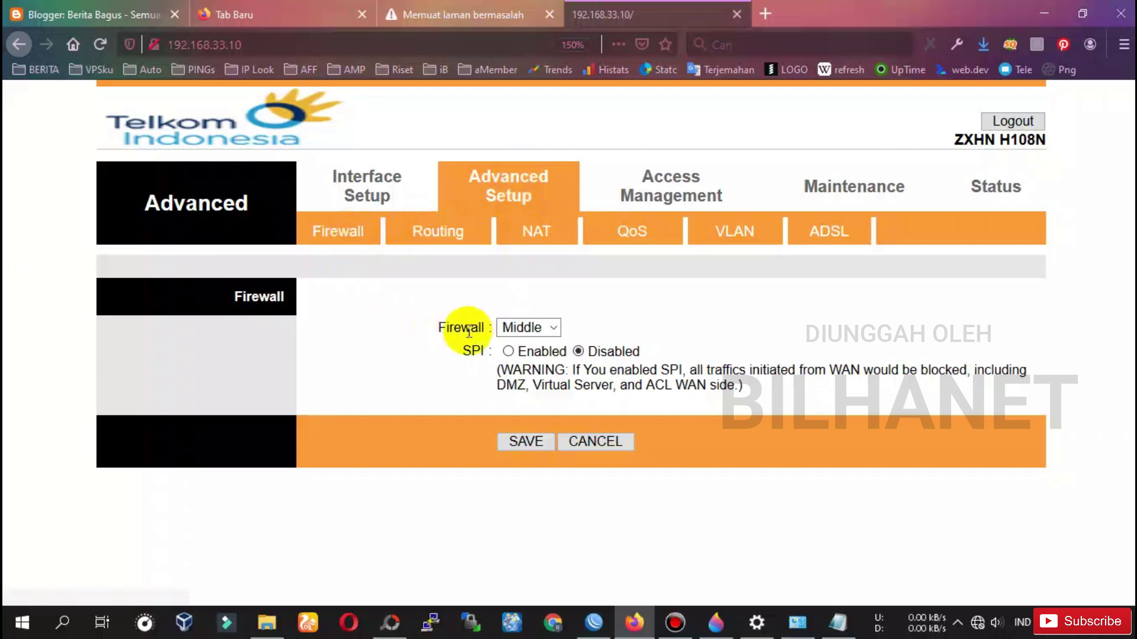
{"action": "left_click", "coordinate": [527, 331]}
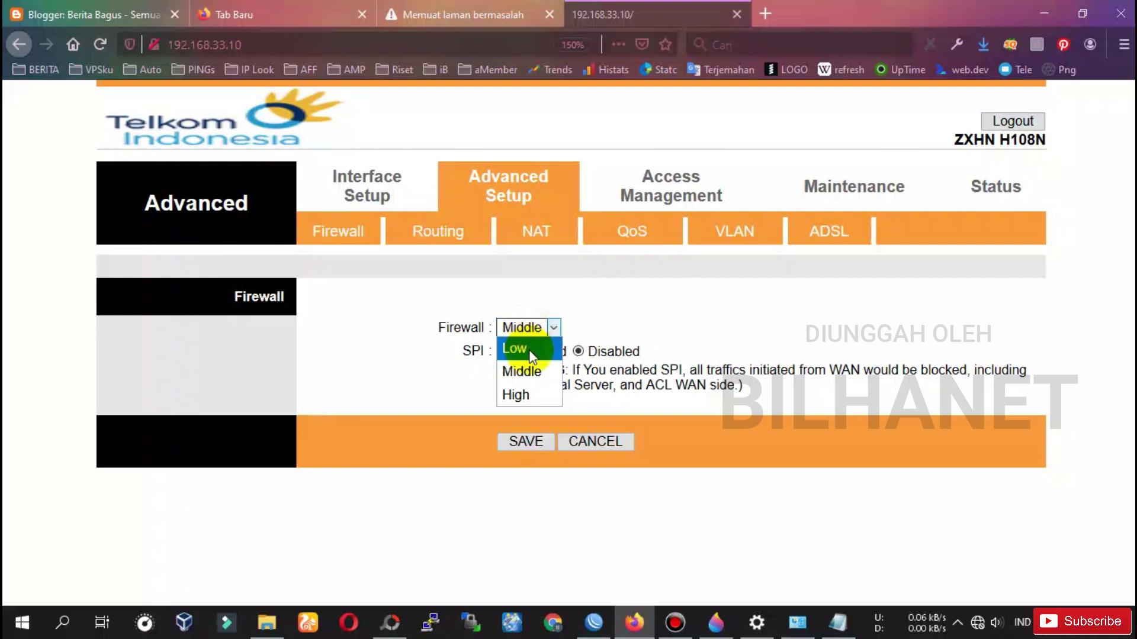
{"action": "left_click", "coordinate": [531, 349]}
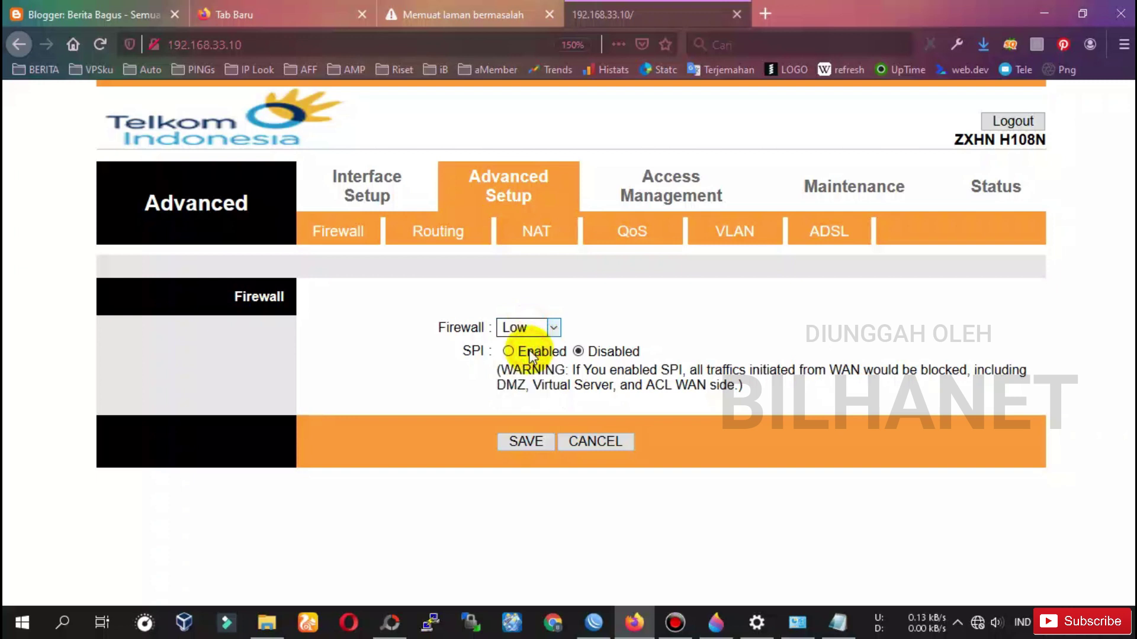
{"action": "left_click", "coordinate": [579, 352]}
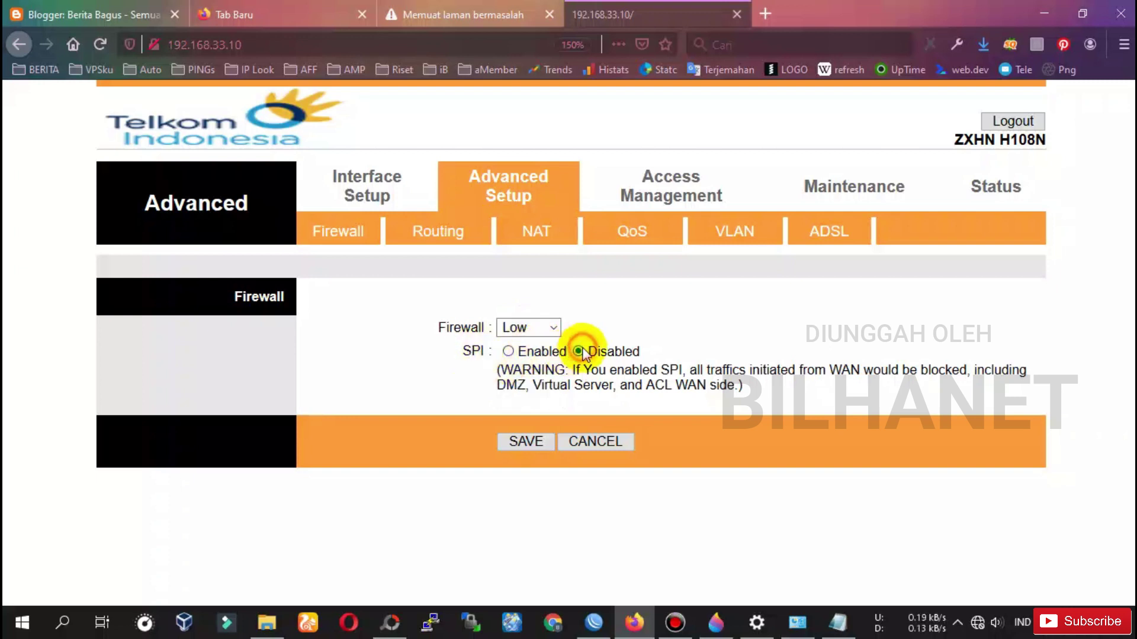
{"action": "left_click", "coordinate": [526, 443]}
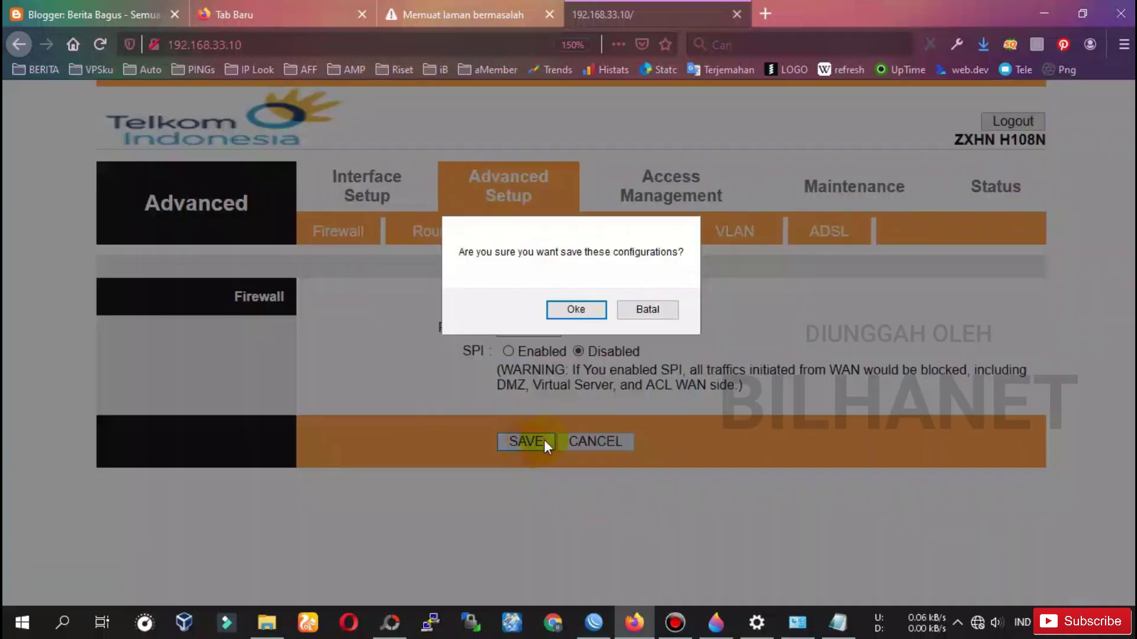
{"action": "left_click", "coordinate": [577, 313]}
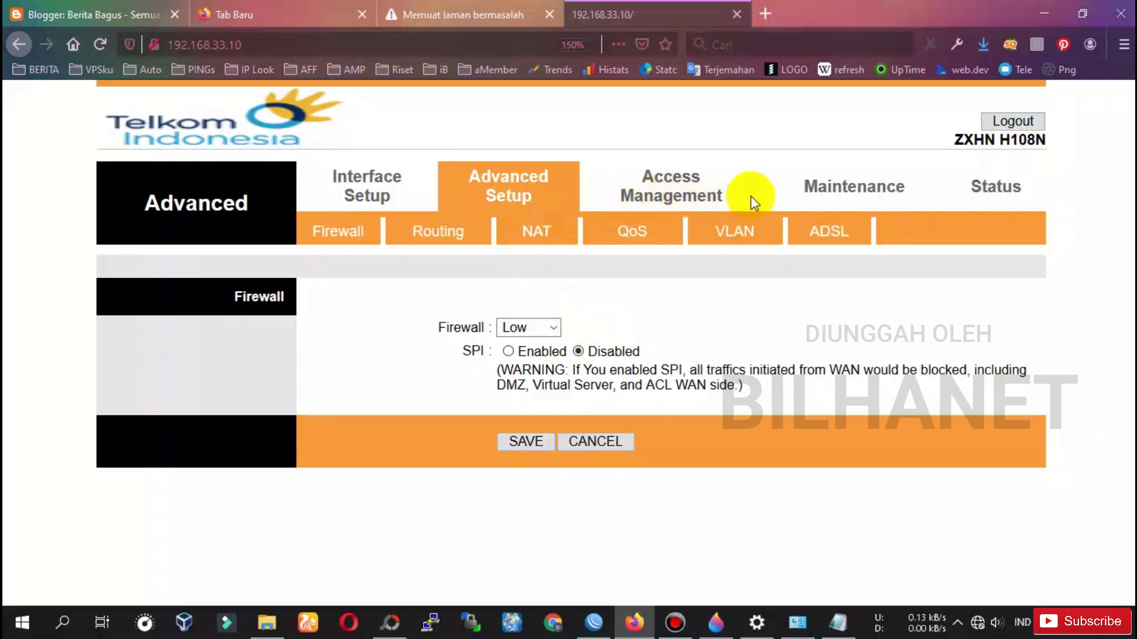
- Open Access Management > Maintenance and select the username and masked New Password values
{"action": "left_click", "coordinate": [658, 205]}
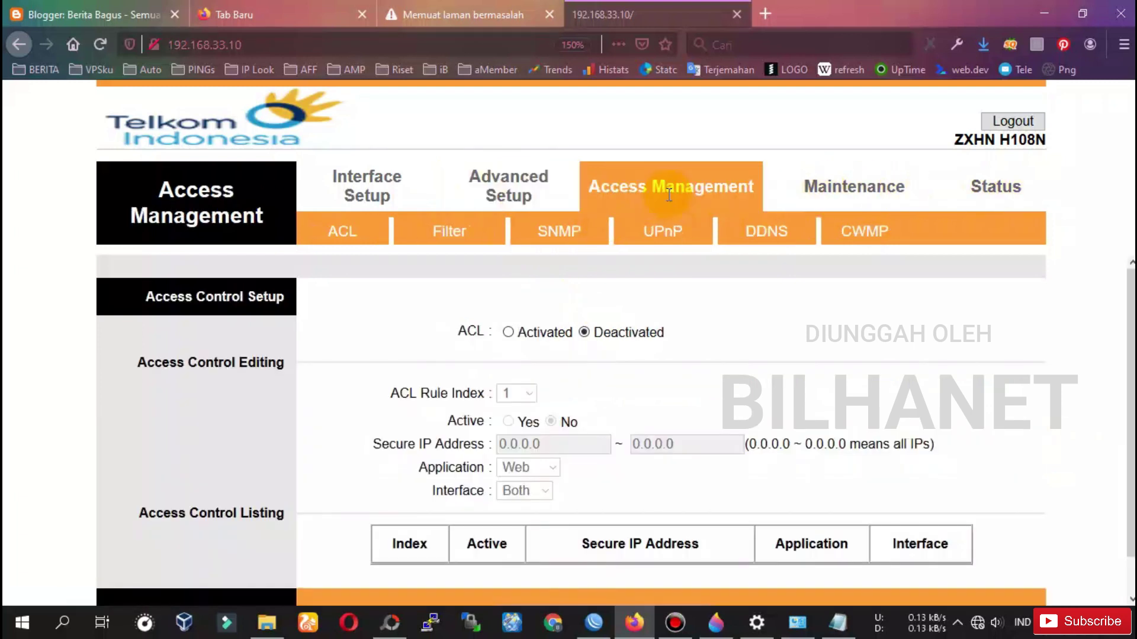
{"action": "left_click", "coordinate": [854, 188]}
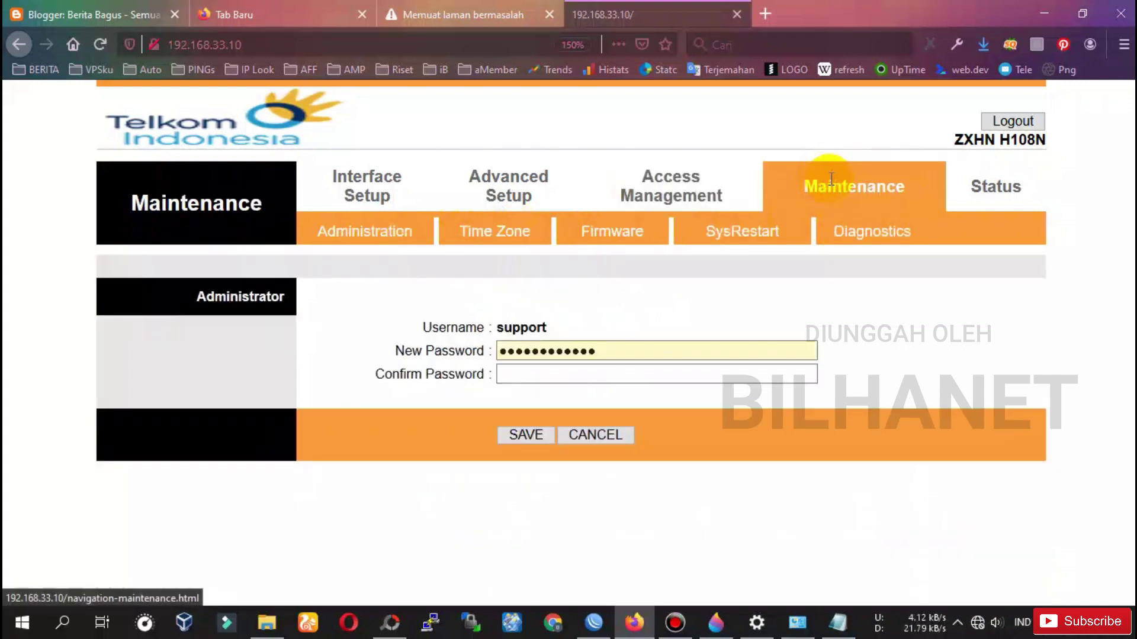
{"action": "double_click", "coordinate": [521, 327]}
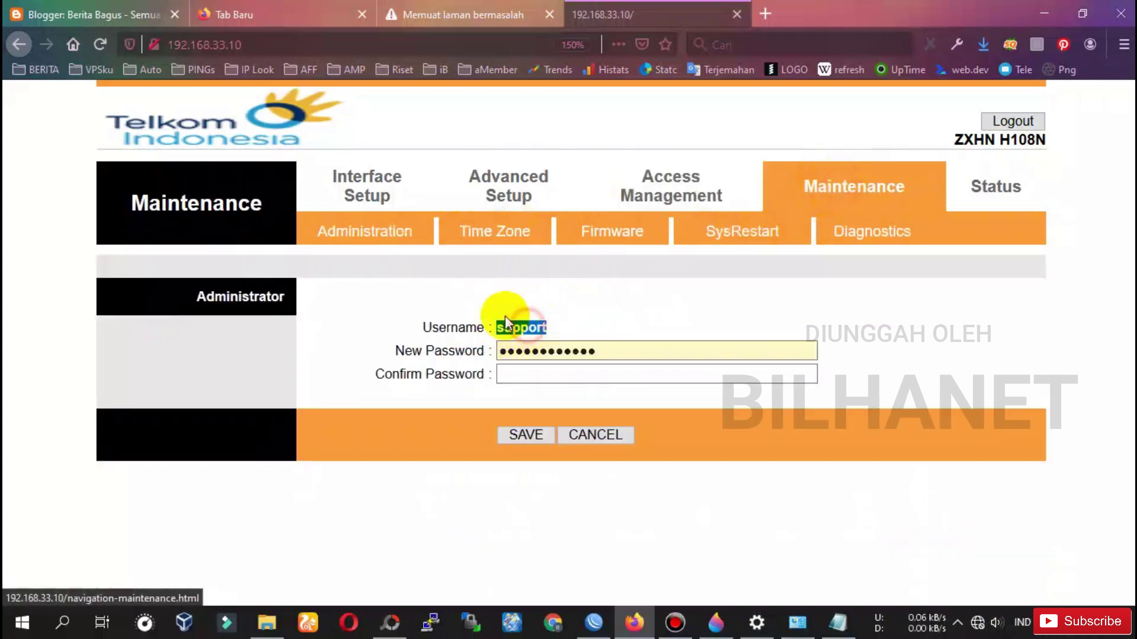
{"action": "left_click", "coordinate": [559, 355]}
{"action": "left_click_drag", "start_coordinate": [588, 350], "coordinate": [500, 352]}
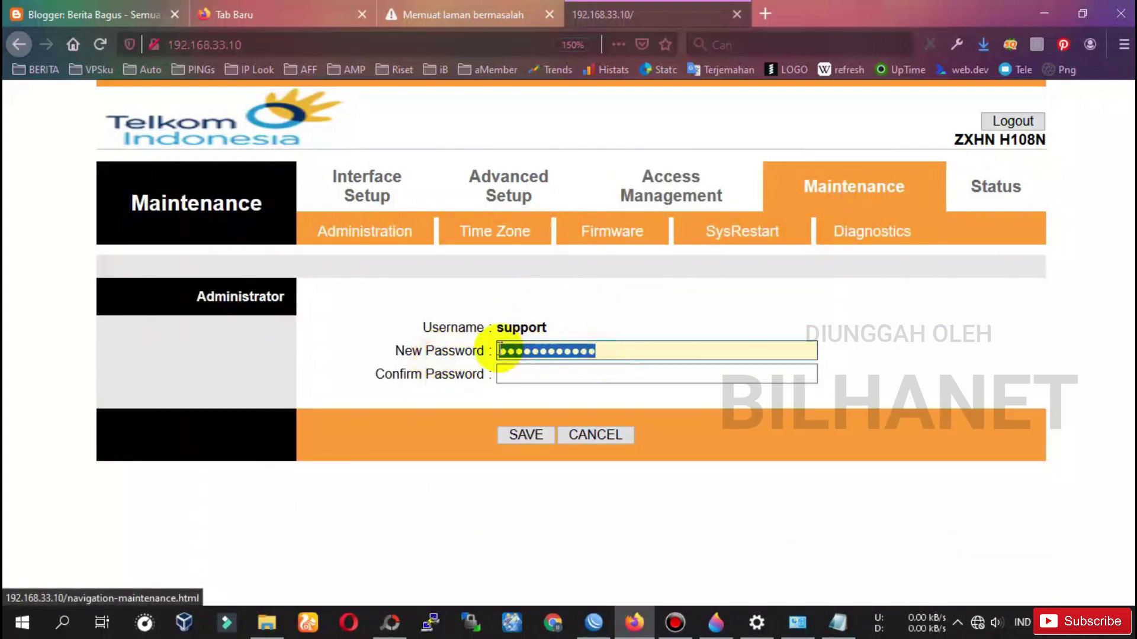
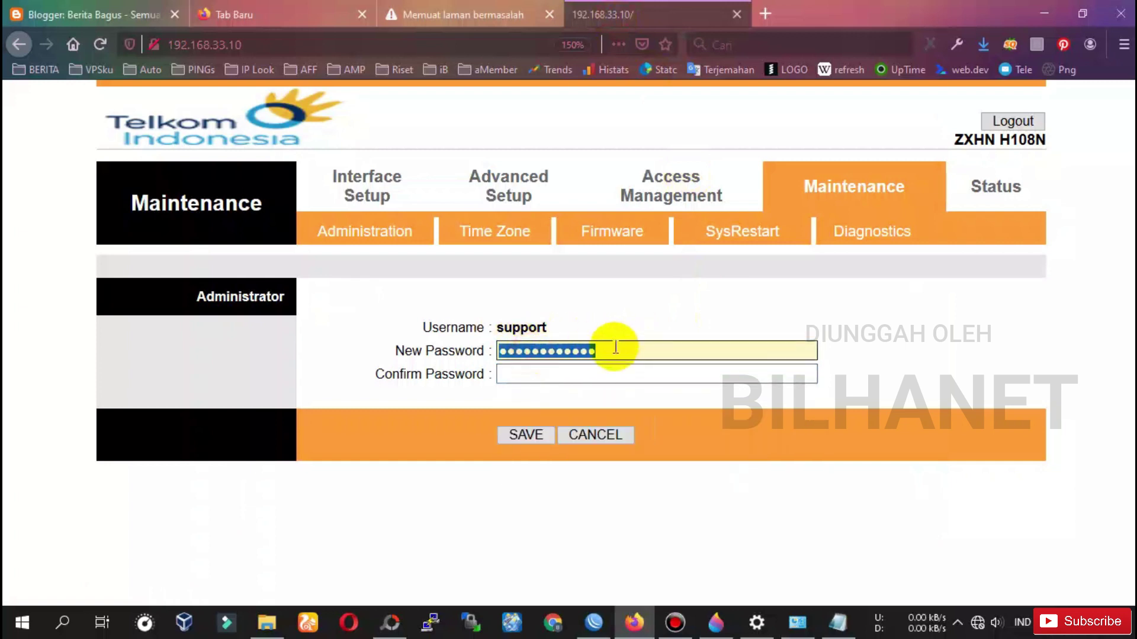
- Review the Internet bridge-mode and LAN settings under Interface Setup, then move to the Wireless page
{"action": "left_click", "coordinate": [593, 385]}
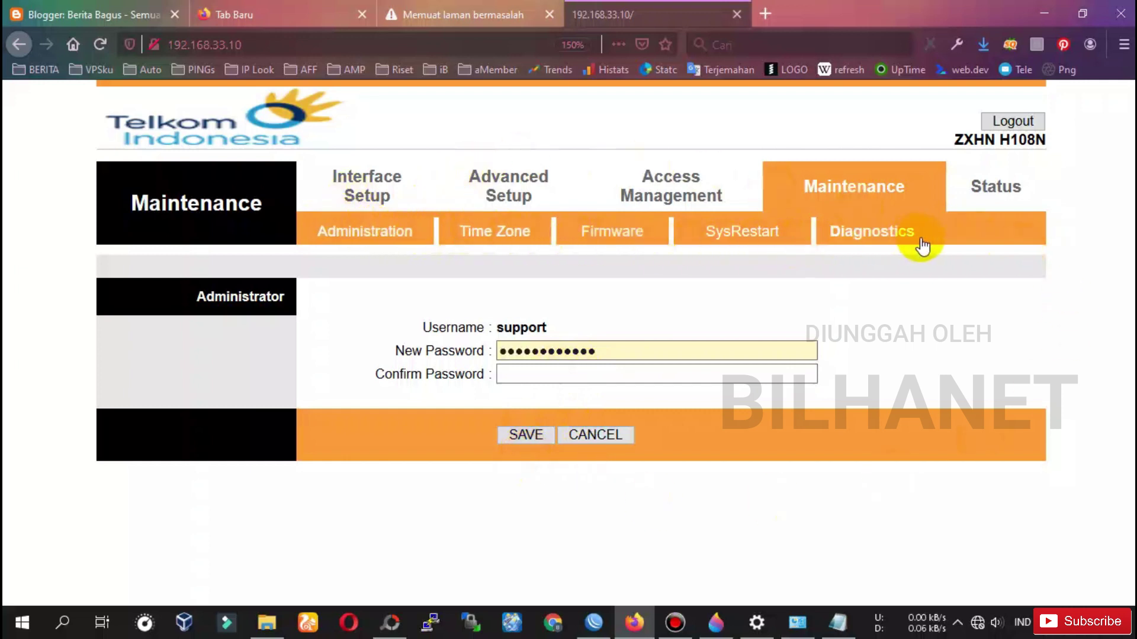
{"action": "left_click", "coordinate": [370, 188]}
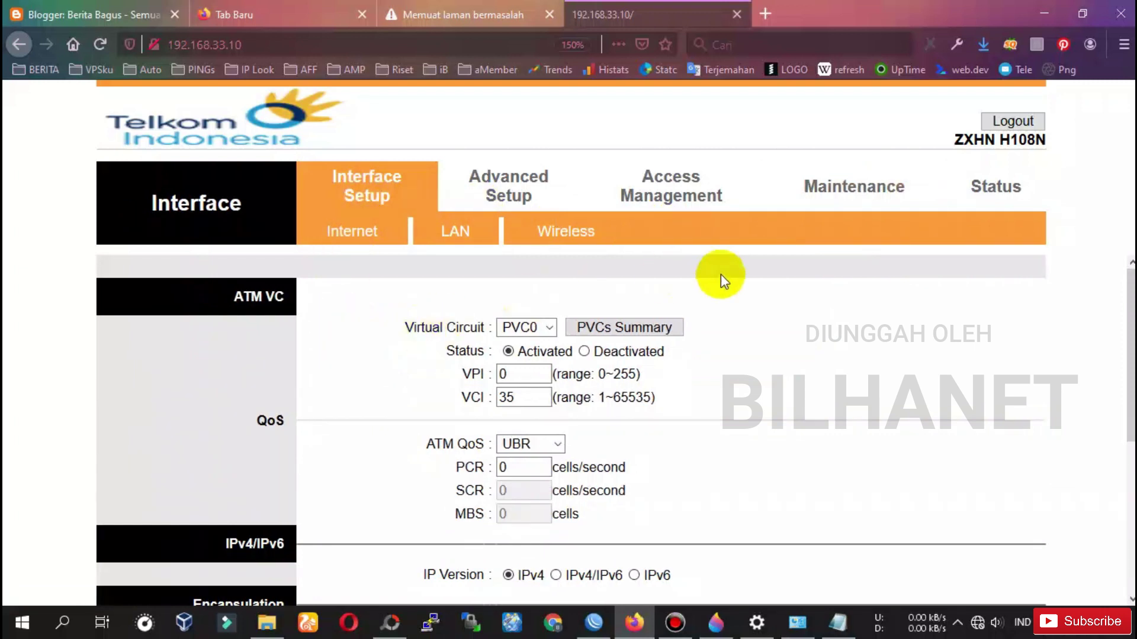
{"action": "scroll", "coordinate": [813, 333], "scroll_direction": "down", "scroll_amount": 5}
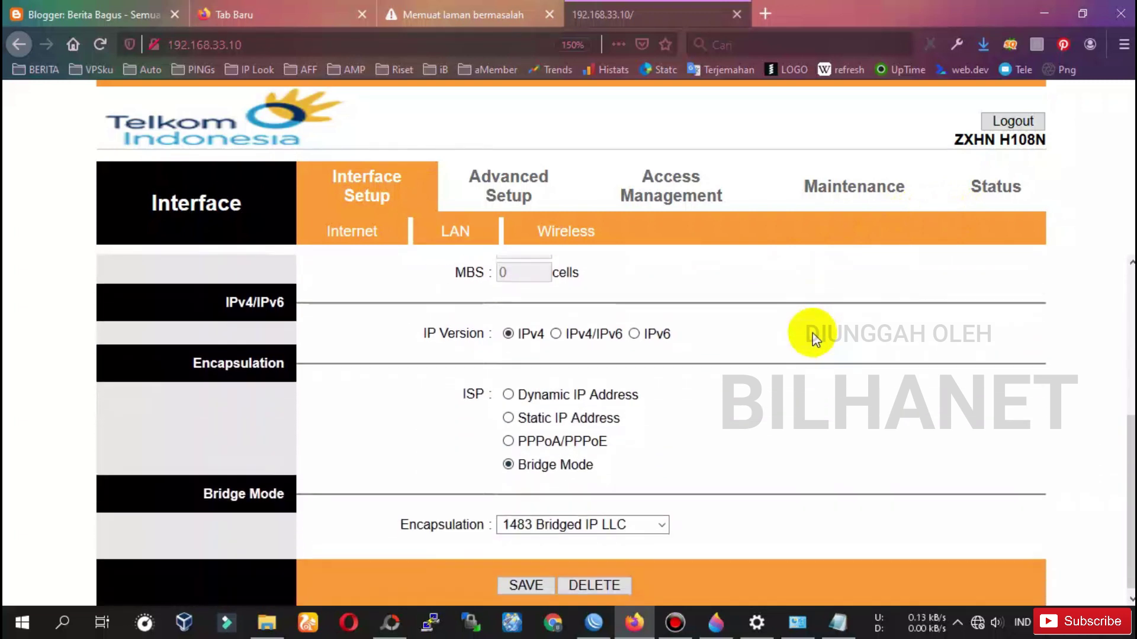
{"action": "scroll", "coordinate": [810, 331], "scroll_direction": "up", "scroll_amount": 5}
{"action": "left_click", "coordinate": [454, 231]}
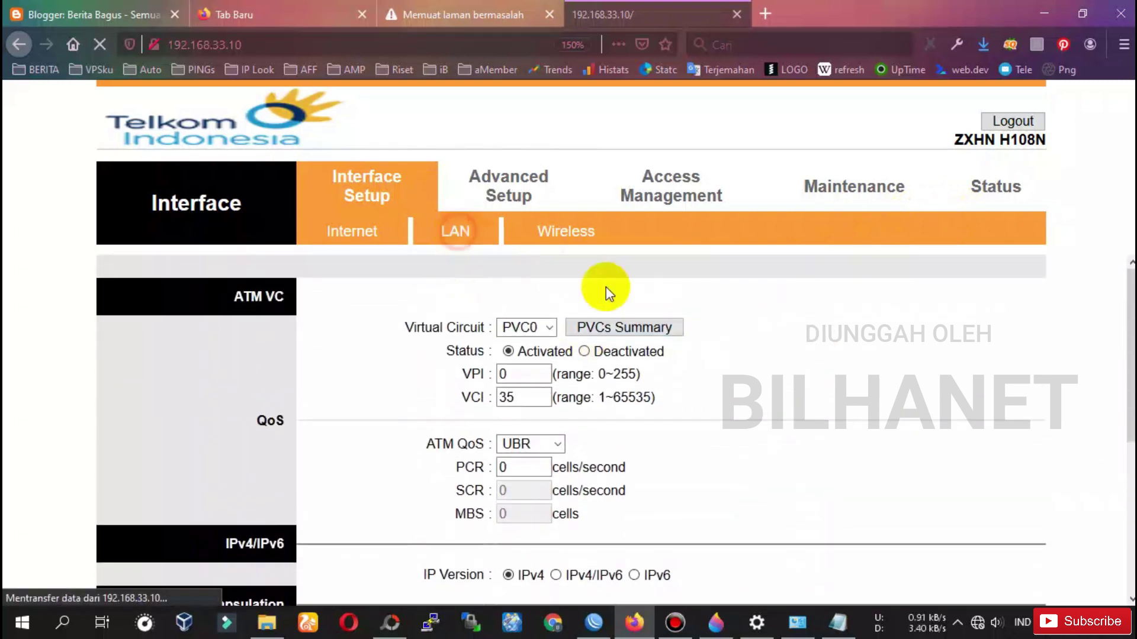
{"action": "scroll", "coordinate": [592, 320], "scroll_direction": "down", "scroll_amount": 2}
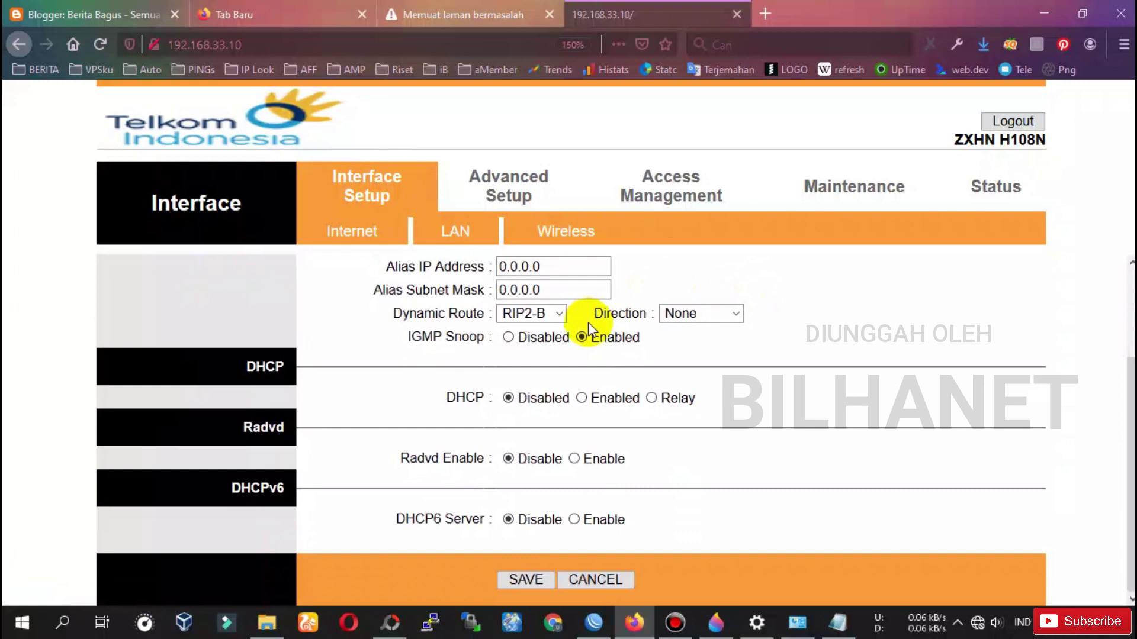
{"action": "left_click", "coordinate": [583, 233]}
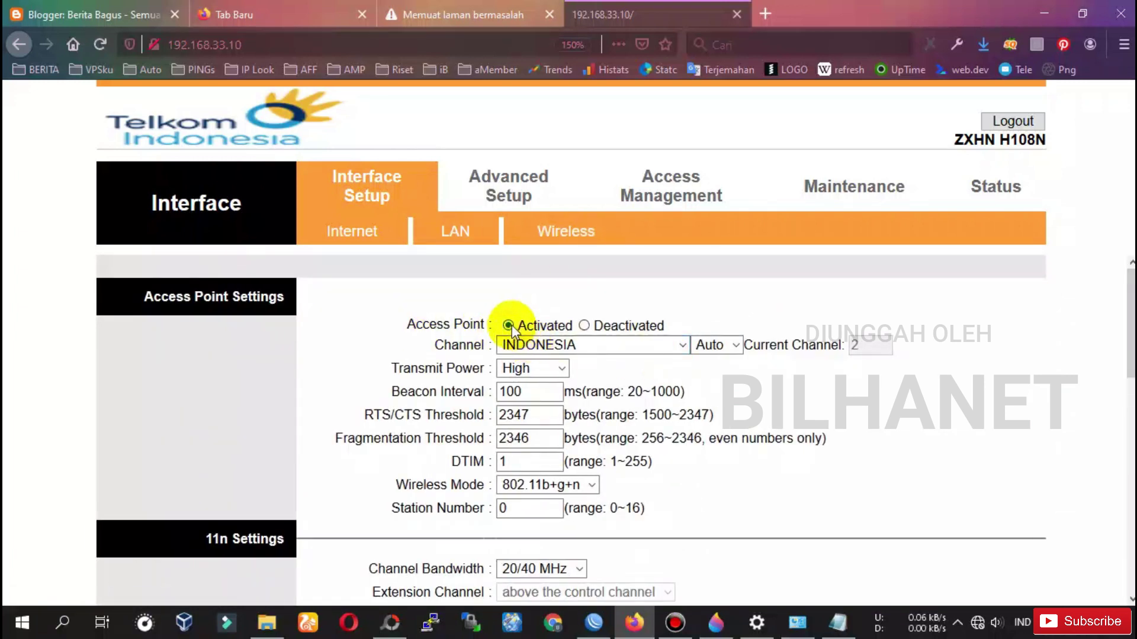
- Set the wireless channel to 06 and the channel bandwidth to 20 MHz
{"action": "left_click", "coordinate": [714, 346]}
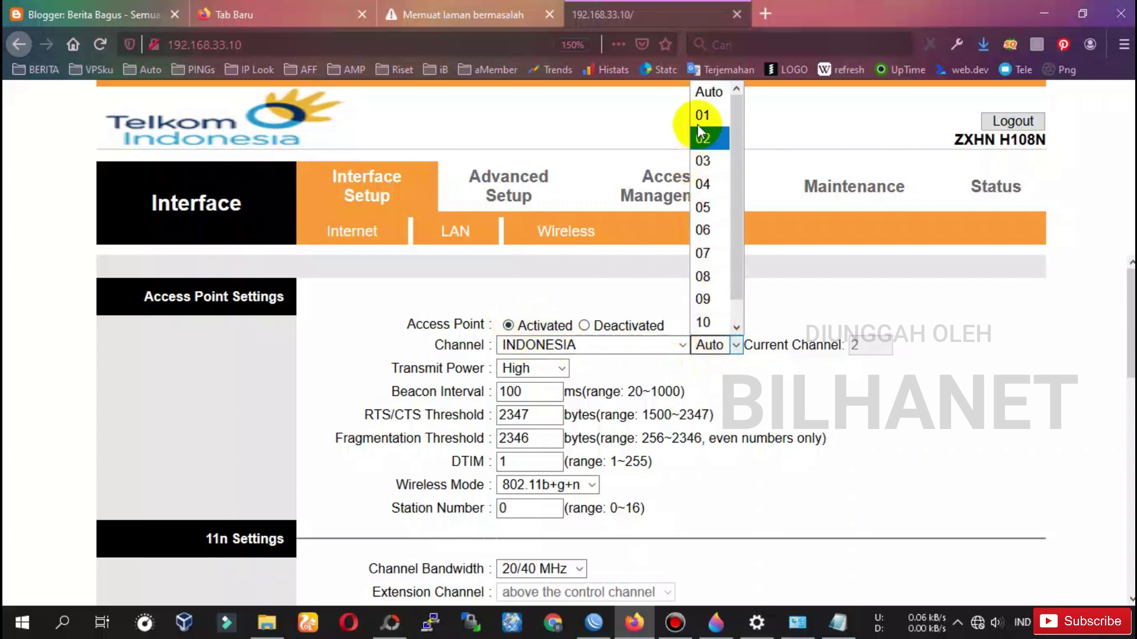
{"action": "left_click", "coordinate": [703, 231]}
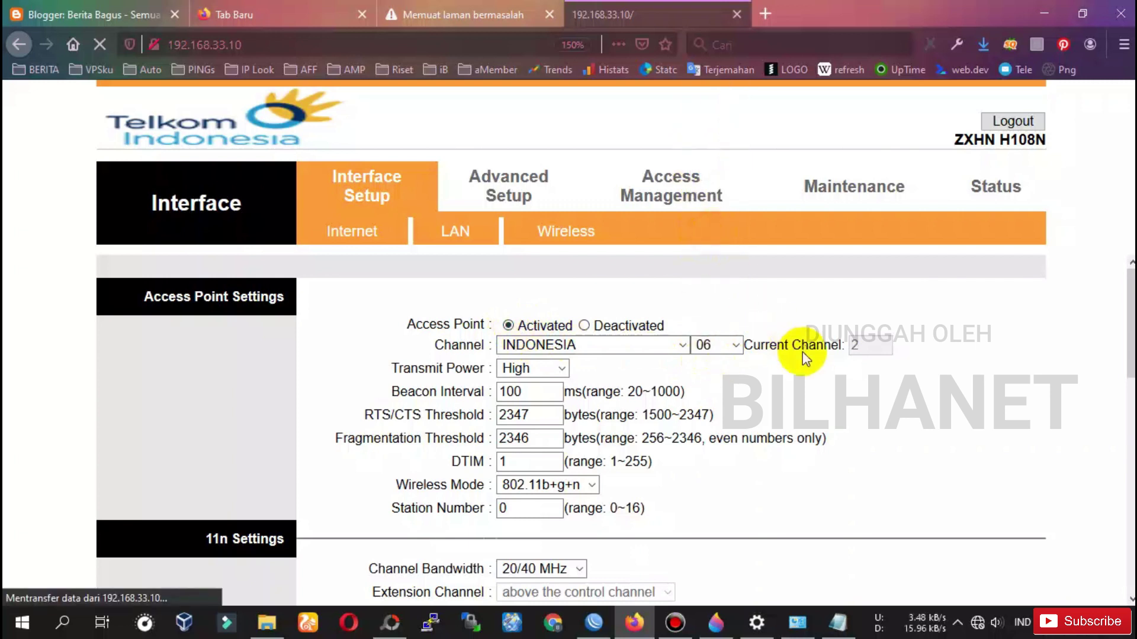
{"action": "scroll", "coordinate": [587, 375], "scroll_direction": "left", "scroll_amount": 1}
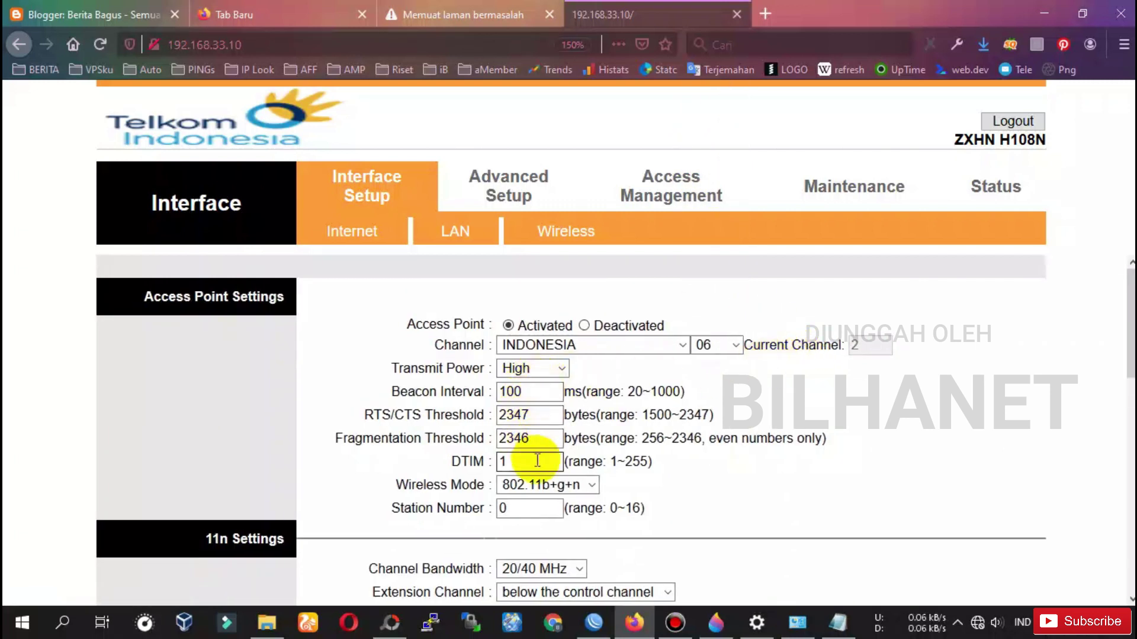
{"action": "scroll", "coordinate": [469, 485], "scroll_direction": "down", "scroll_amount": 1}
{"action": "scroll", "coordinate": [469, 485], "scroll_direction": "down", "scroll_amount": 4}
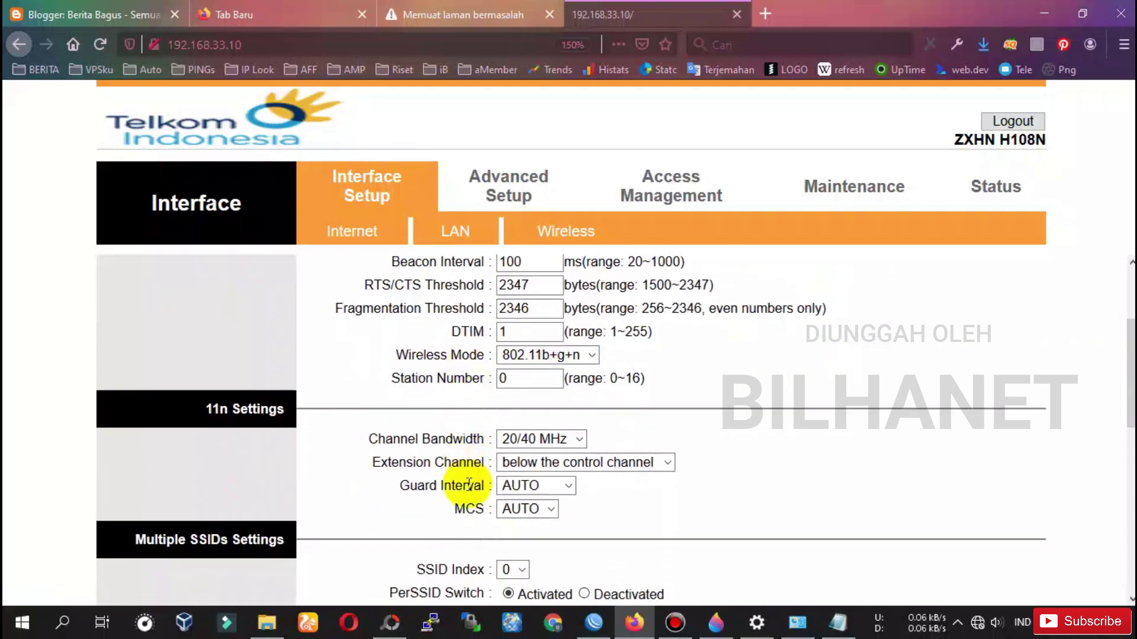
{"action": "left_click", "coordinate": [542, 313]}
{"action": "left_click", "coordinate": [544, 335]}
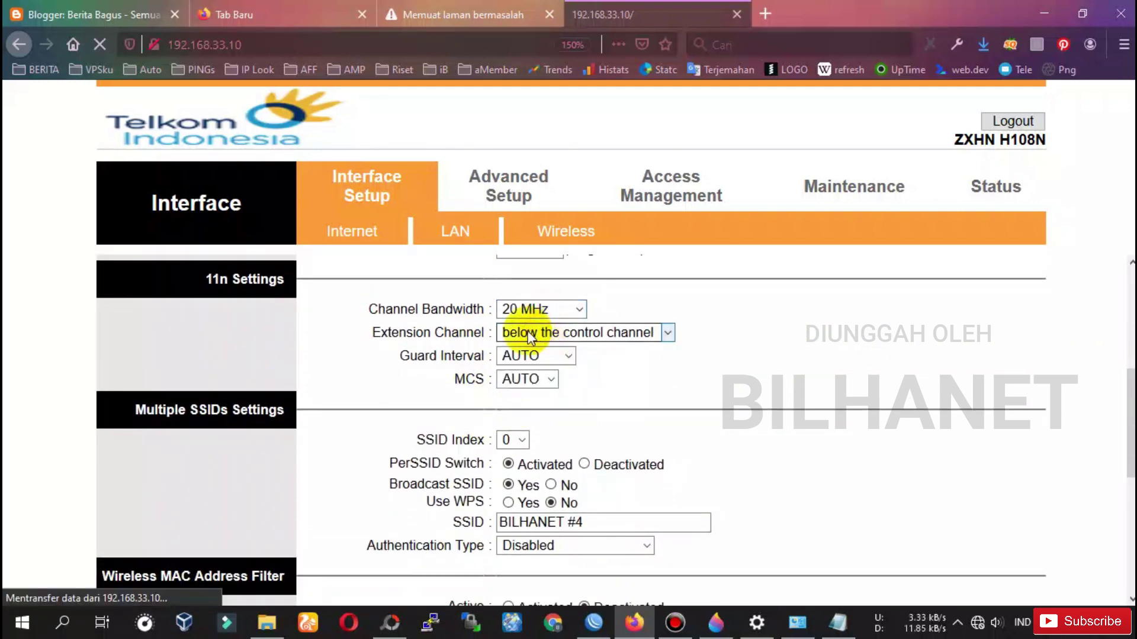
{"action": "scroll", "coordinate": [432, 423], "scroll_direction": "down", "scroll_amount": 2}
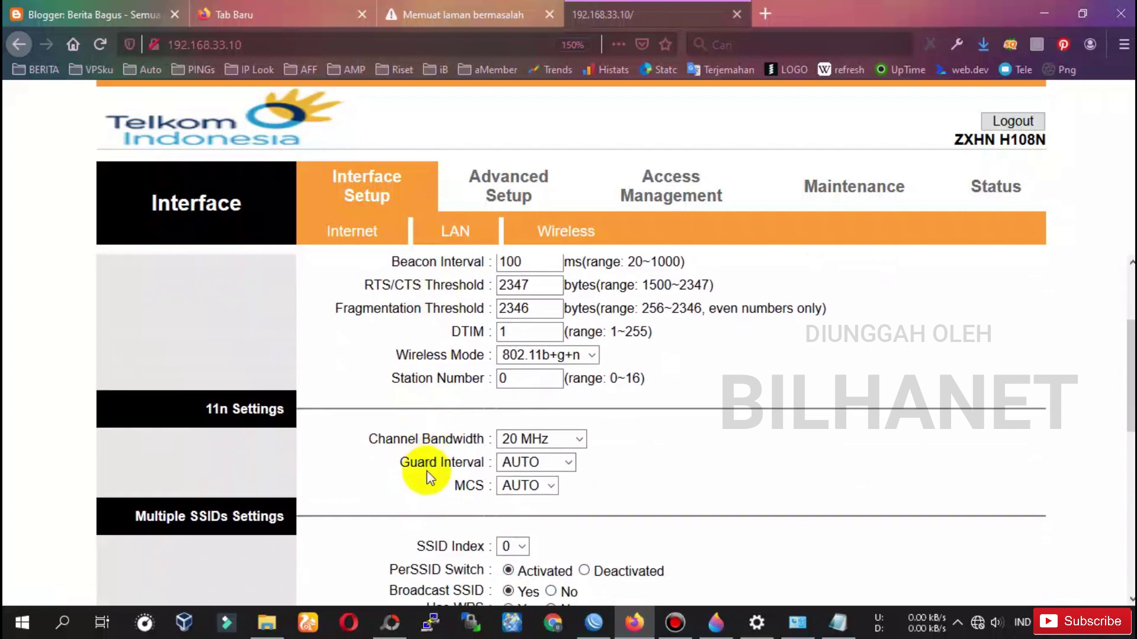
{"action": "scroll", "coordinate": [517, 489], "scroll_direction": "down", "scroll_amount": 2}
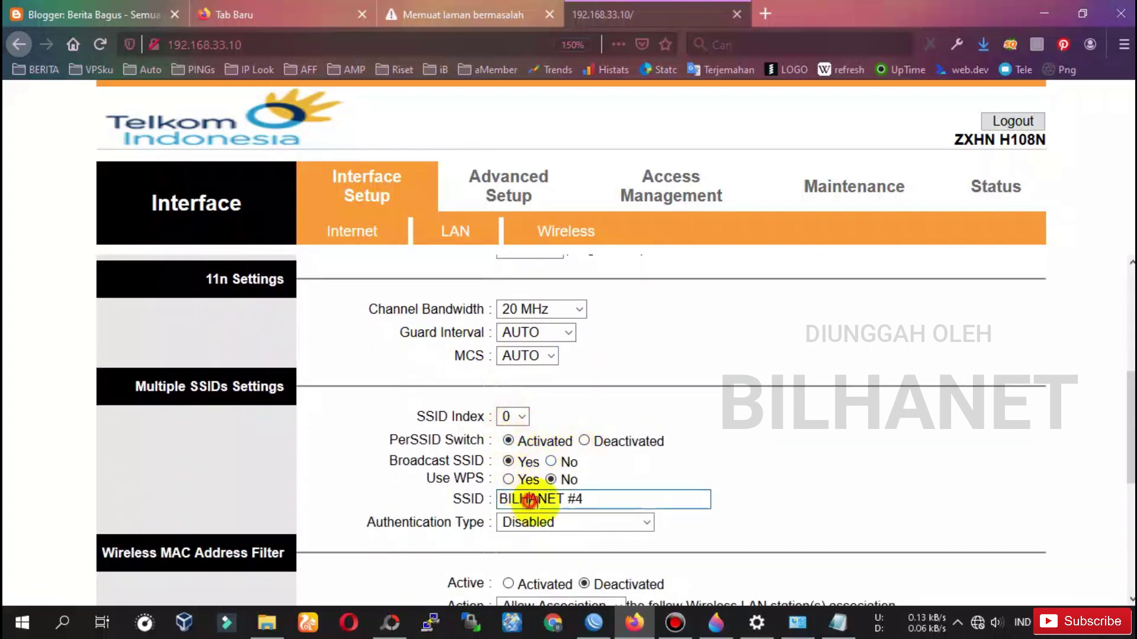
- Keep SSID BILHANET #4 with authentication Disabled, and save the wireless settings
{"action": "left_click_drag", "start_coordinate": [591, 500], "coordinate": [495, 500]}
{"action": "left_click", "coordinate": [482, 502]}
{"action": "left_click", "coordinate": [540, 521]}
{"action": "left_click", "coordinate": [541, 521]}
{"action": "scroll", "coordinate": [459, 505], "scroll_direction": "down", "scroll_amount": 1}
{"action": "scroll", "coordinate": [505, 328], "scroll_direction": "down", "scroll_amount": 3}
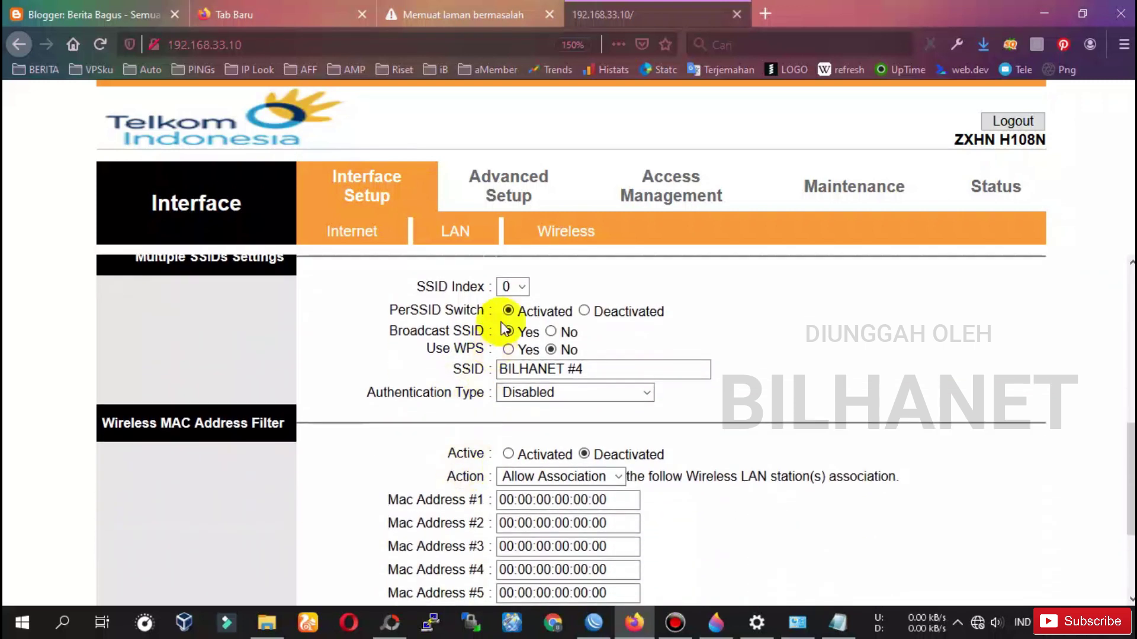
{"action": "scroll", "coordinate": [480, 426], "scroll_direction": "down", "scroll_amount": 4}
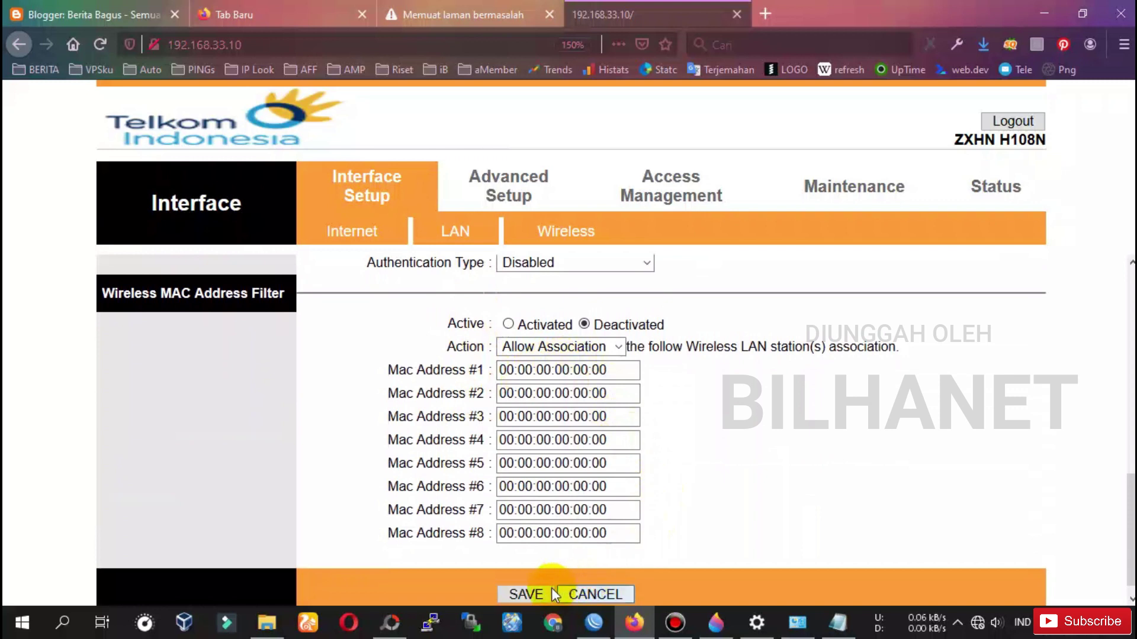
{"action": "left_click", "coordinate": [536, 594]}
{"action": "left_click", "coordinate": [570, 312]}
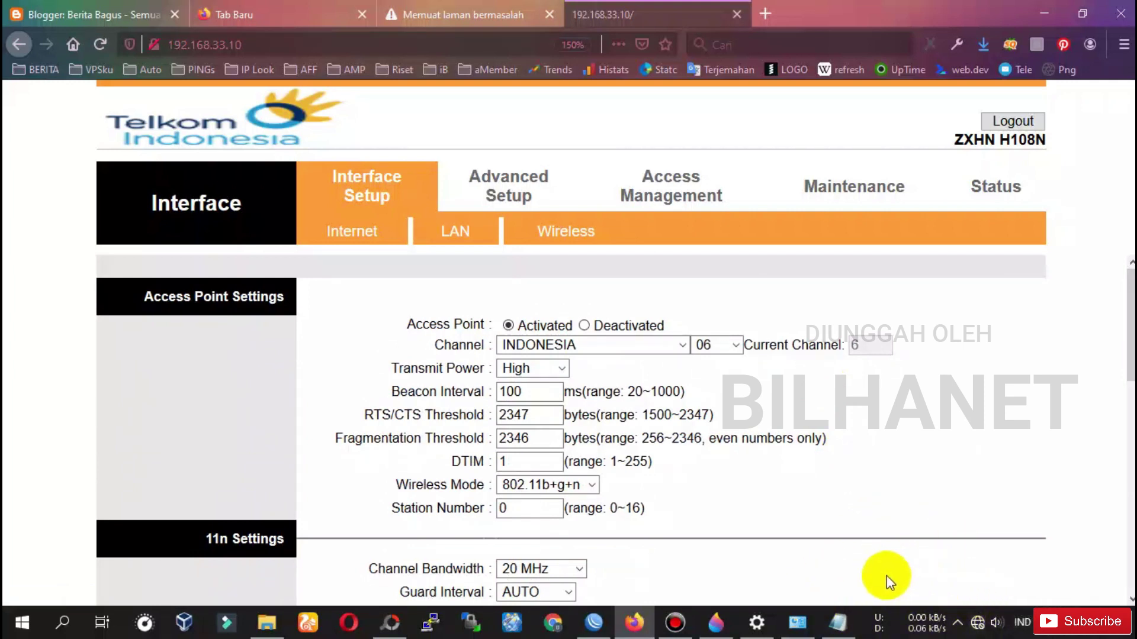
- Log out of the router admin and bring up the Paint 3D network diagram
{"action": "left_click", "coordinate": [1013, 121]}
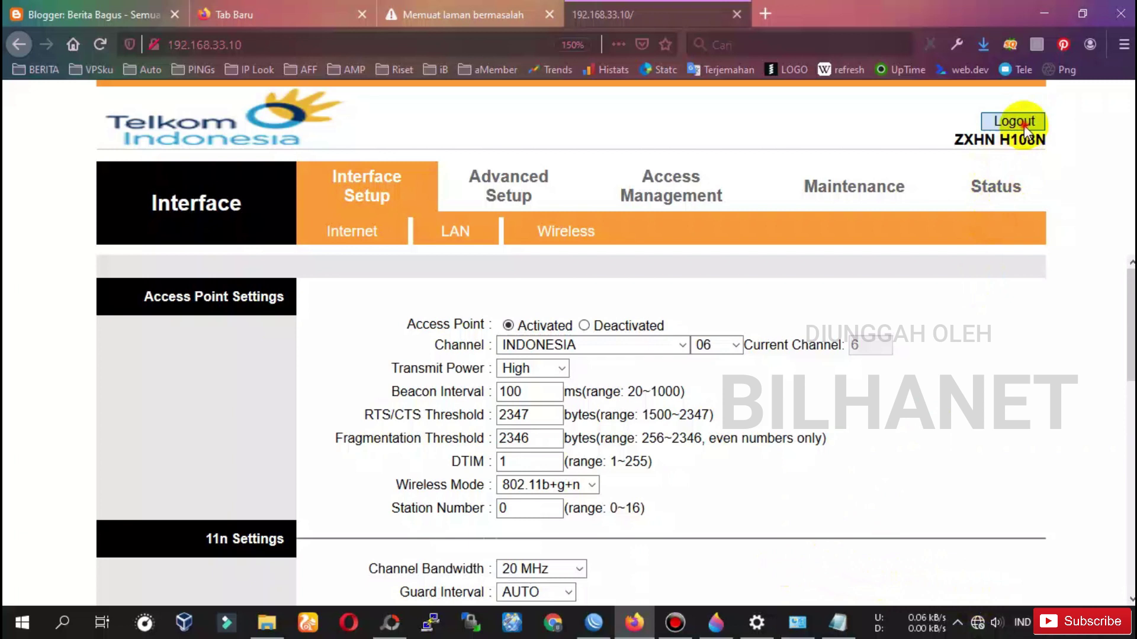
{"action": "left_click", "coordinate": [546, 310]}
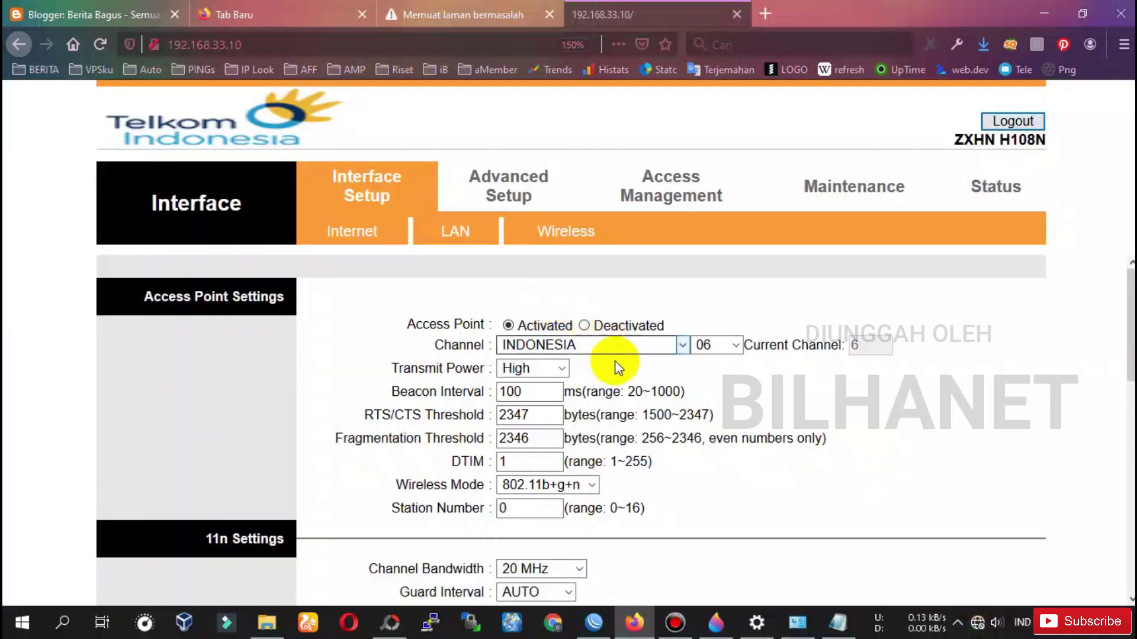
{"action": "left_click", "coordinate": [718, 624]}
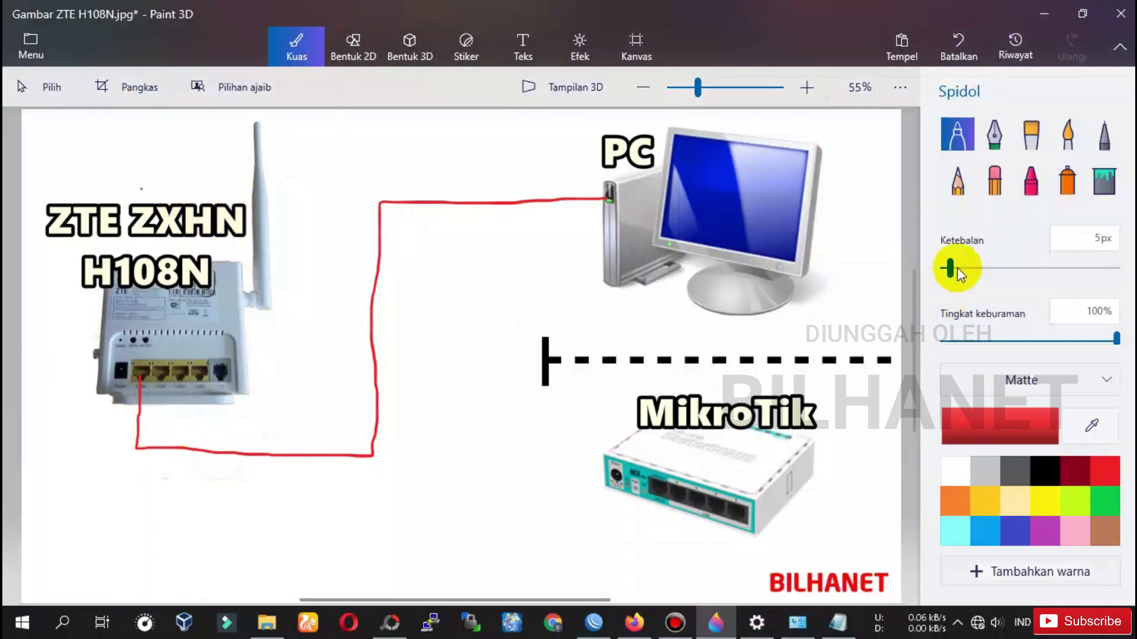
- Draw a blue cable in the diagram from the ZTE H108N LAN port to the MikroTik
{"action": "left_click", "coordinate": [985, 532]}
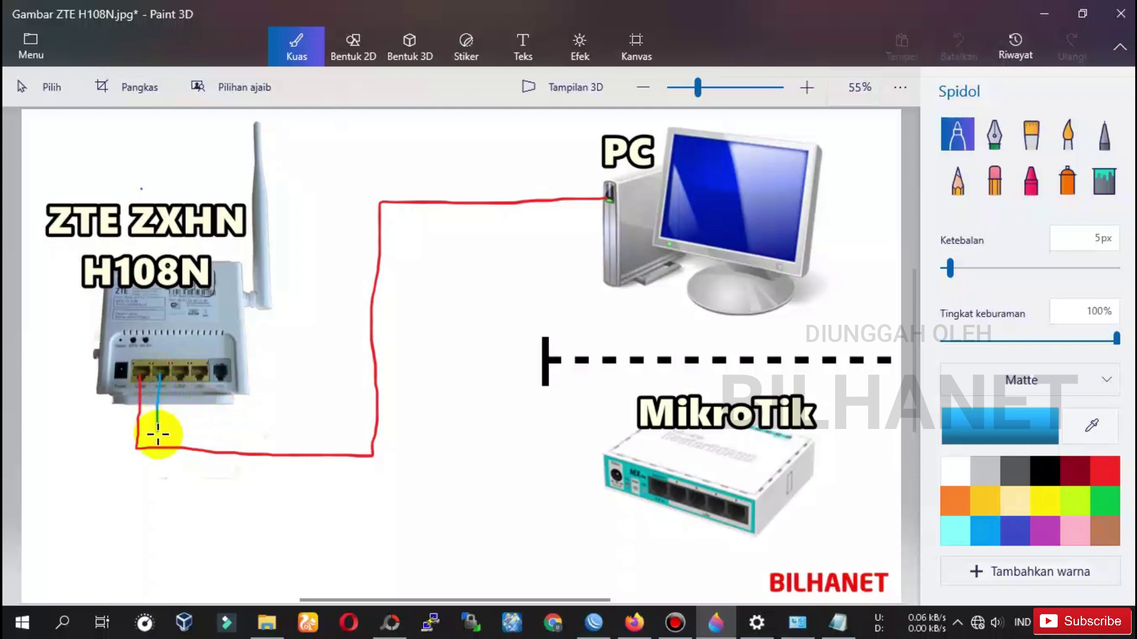
{"action": "mouse_move", "coordinate": [158, 455]}
{"action": "left_mouse_down"}
{"action": "mouse_move", "coordinate": [160, 515]}
{"action": "mouse_move", "coordinate": [652, 538]}
{"action": "mouse_move", "coordinate": [682, 537]}
{"action": "mouse_move", "coordinate": [695, 501]}
{"action": "left_mouse_up"}
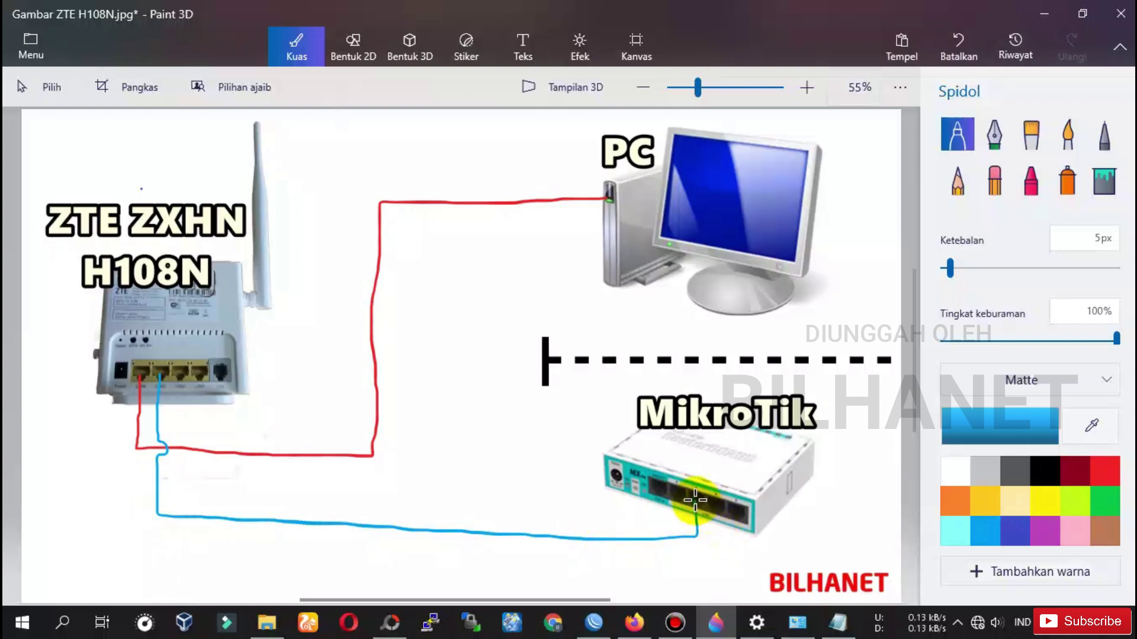
{"action": "left_click", "coordinate": [164, 377]}
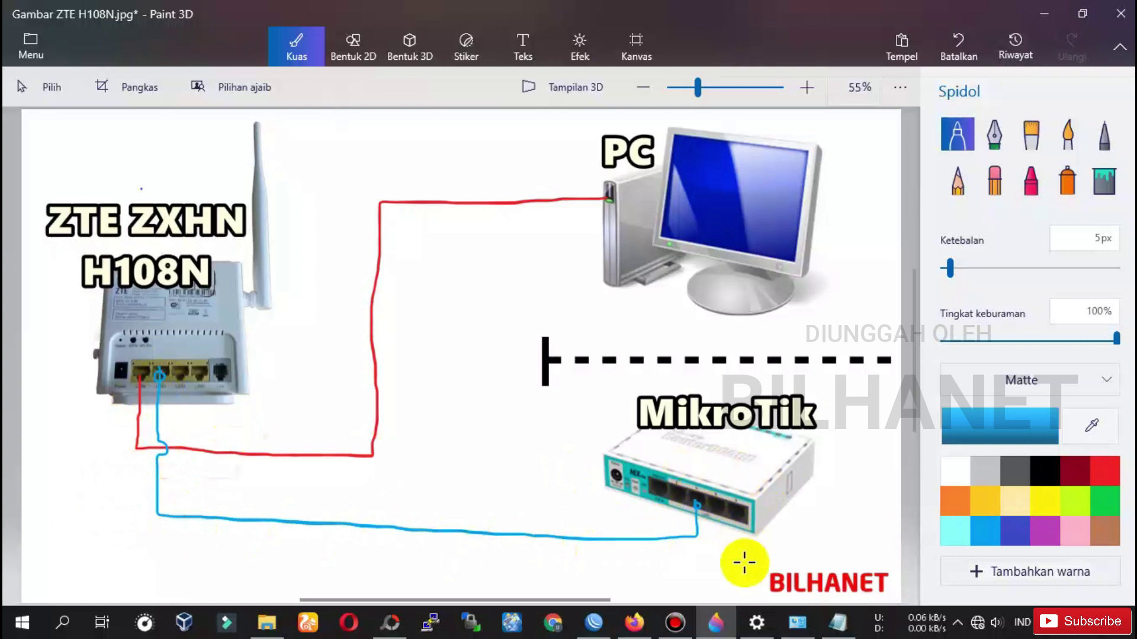
{"action": "left_click", "coordinate": [634, 623]}
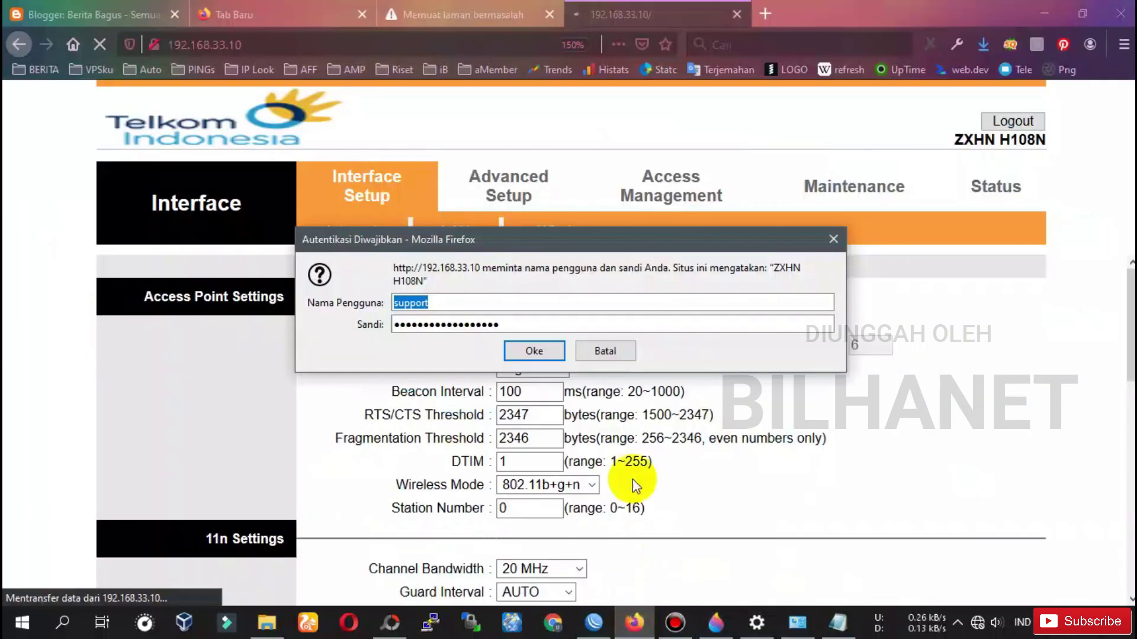
- Dismiss the router login prompt and disable the Ether Mikrotik network adapter
{"action": "left_click", "coordinate": [605, 351]}
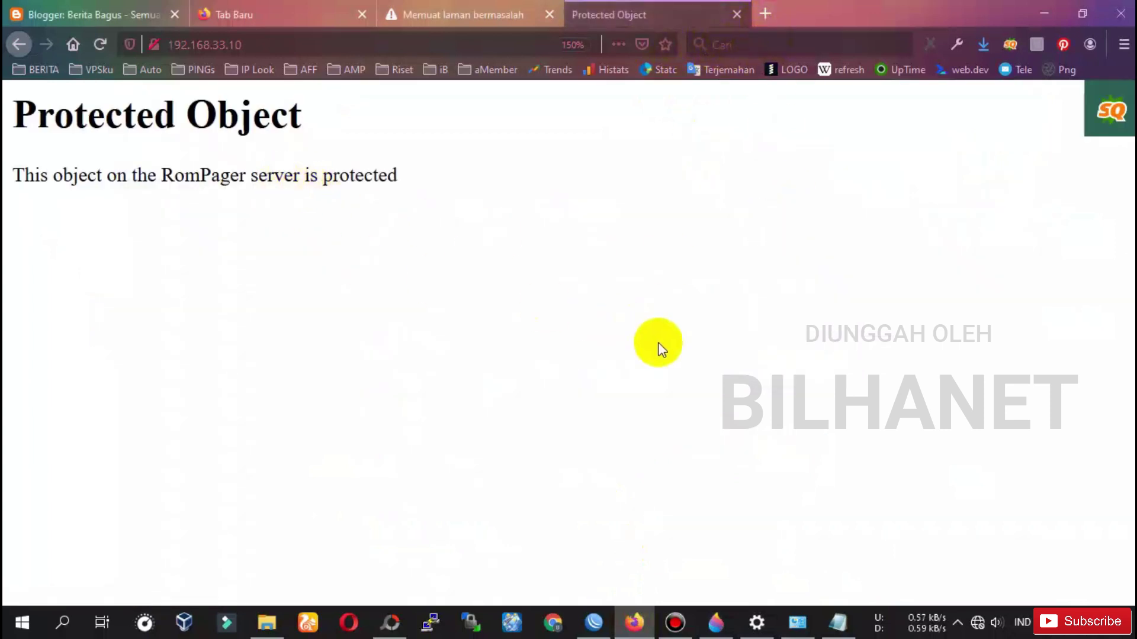
{"action": "left_click", "coordinate": [978, 622]}
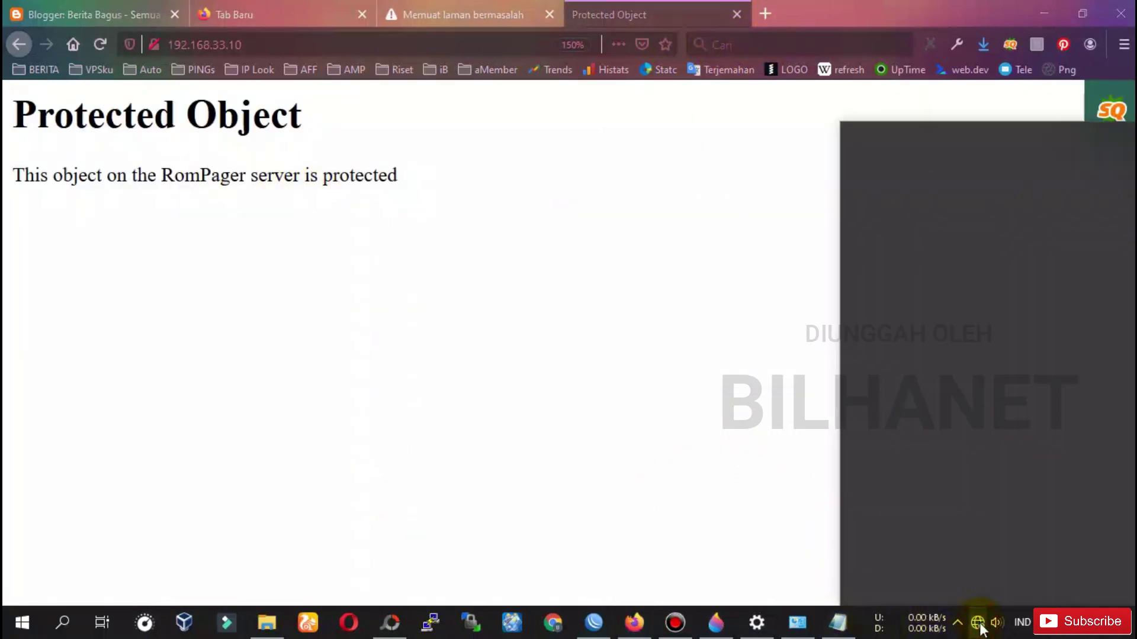
{"action": "left_click", "coordinate": [798, 622]}
{"action": "left_click", "coordinate": [658, 320]}
{"action": "left_click", "coordinate": [654, 164]}
{"action": "right_click", "coordinate": [654, 164]}
{"action": "left_click", "coordinate": [694, 173]}
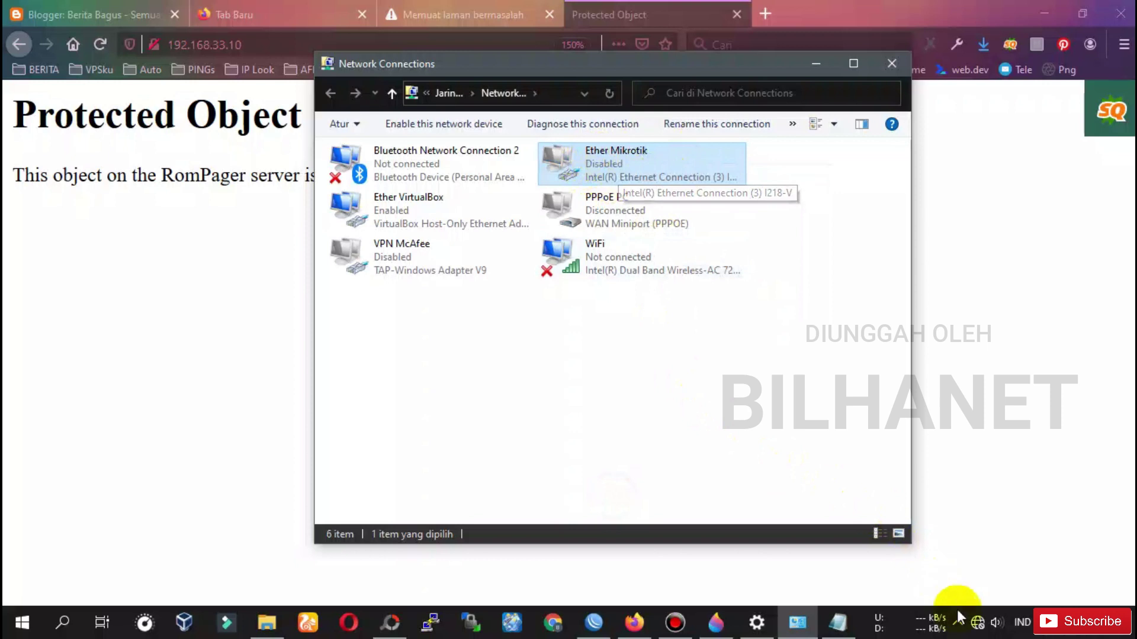
- Connect the PC's Wi-Fi to the BILHANET #4 network
{"action": "left_click", "coordinate": [977, 622]}
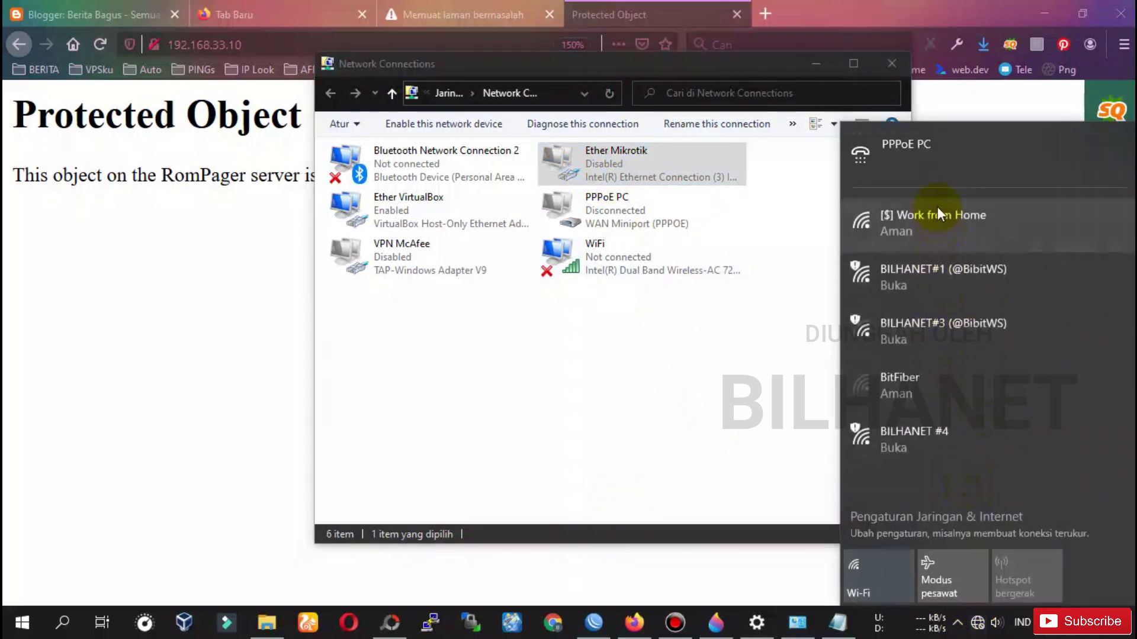
{"action": "left_click", "coordinate": [923, 388]}
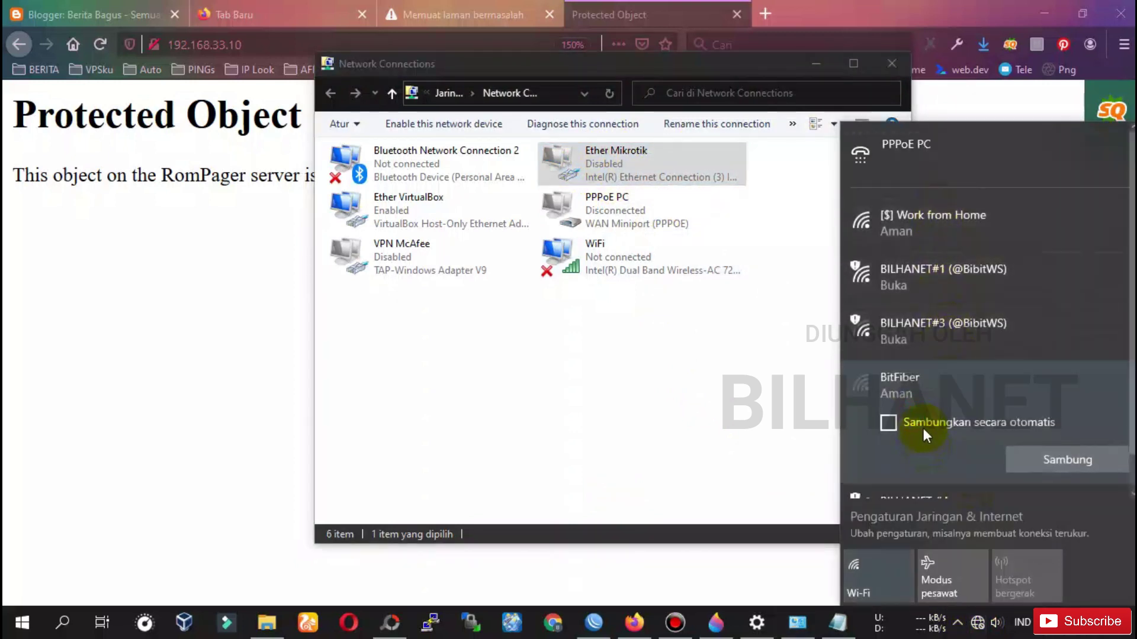
{"action": "scroll", "coordinate": [962, 475], "scroll_direction": "down", "scroll_amount": 1}
{"action": "left_click", "coordinate": [956, 465]}
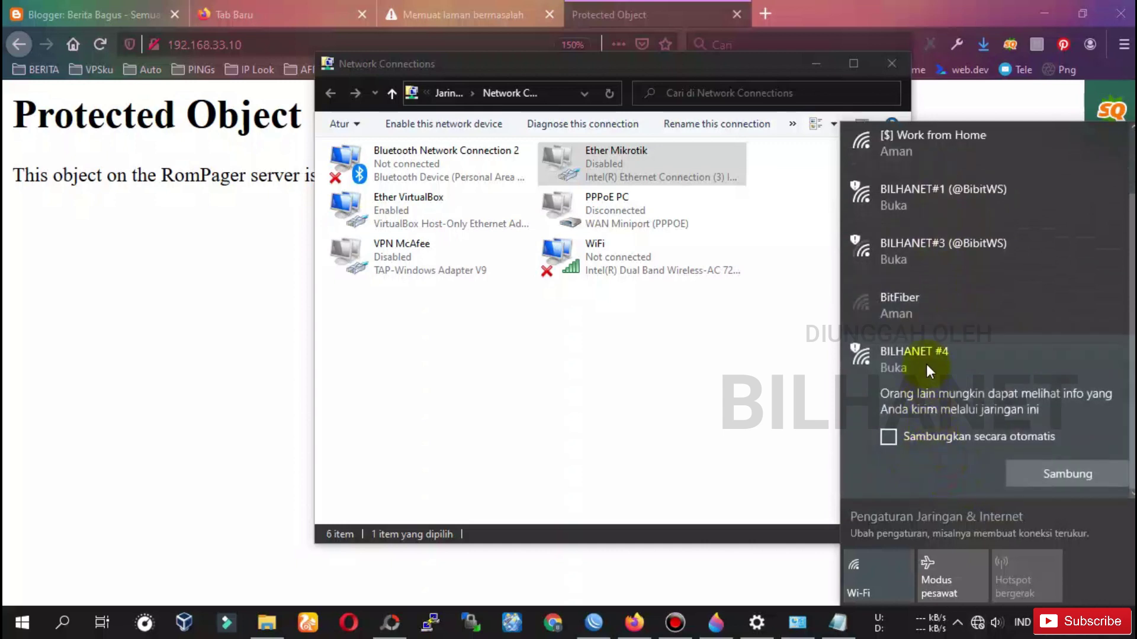
{"action": "left_click", "coordinate": [1054, 473]}
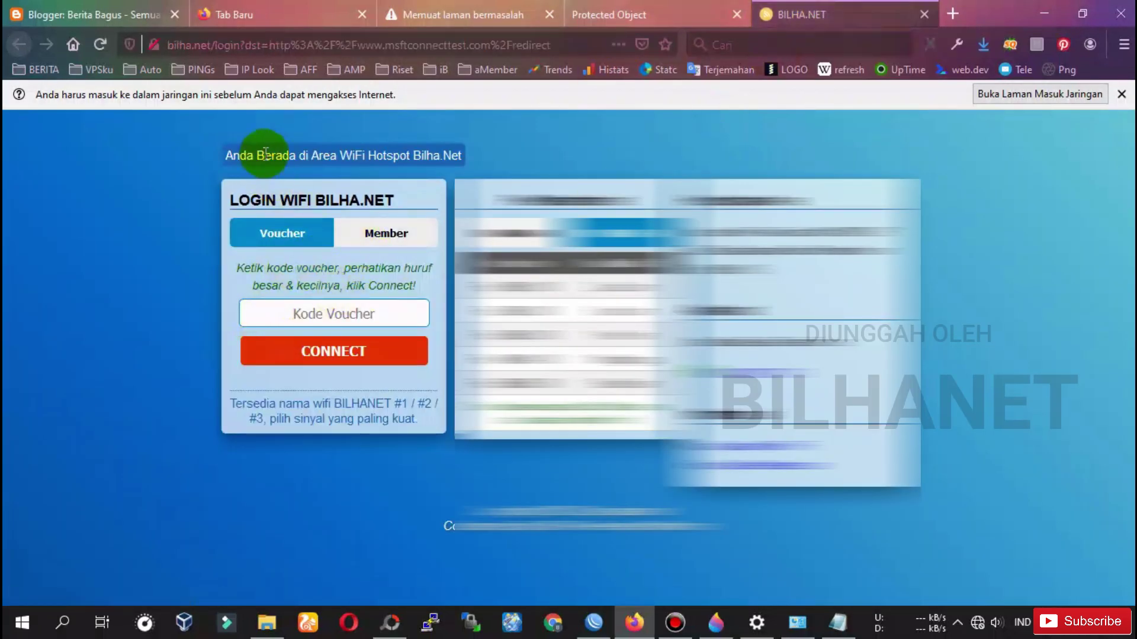
- Log in to the Bilha.net hotspot by entering the guest voucher code in the Voucher form
{"action": "left_click_drag", "start_coordinate": [231, 199], "coordinate": [314, 198]}
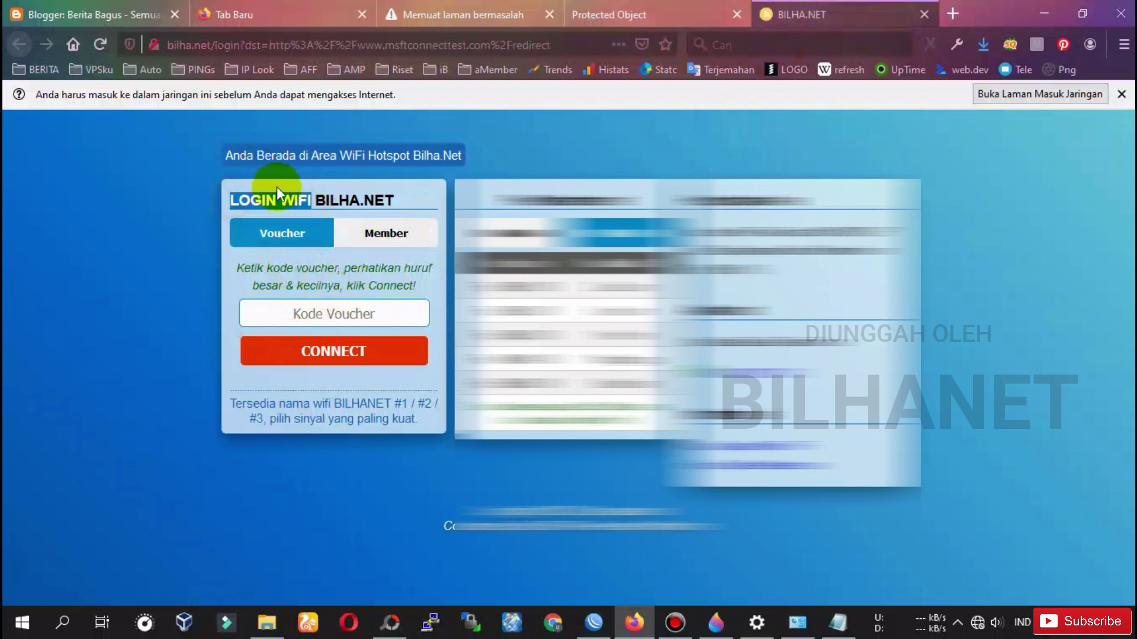
{"action": "left_click", "coordinate": [386, 233]}
{"action": "left_click", "coordinate": [278, 233]}
{"action": "left_click", "coordinate": [338, 314]}
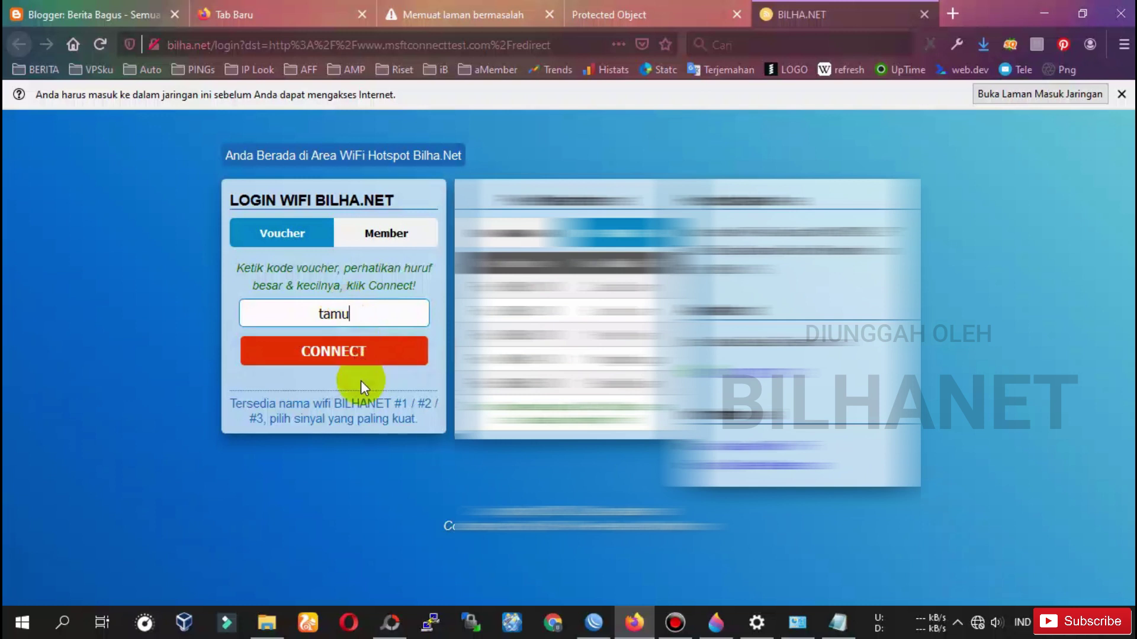
{"action": "left_click", "coordinate": [361, 359]}
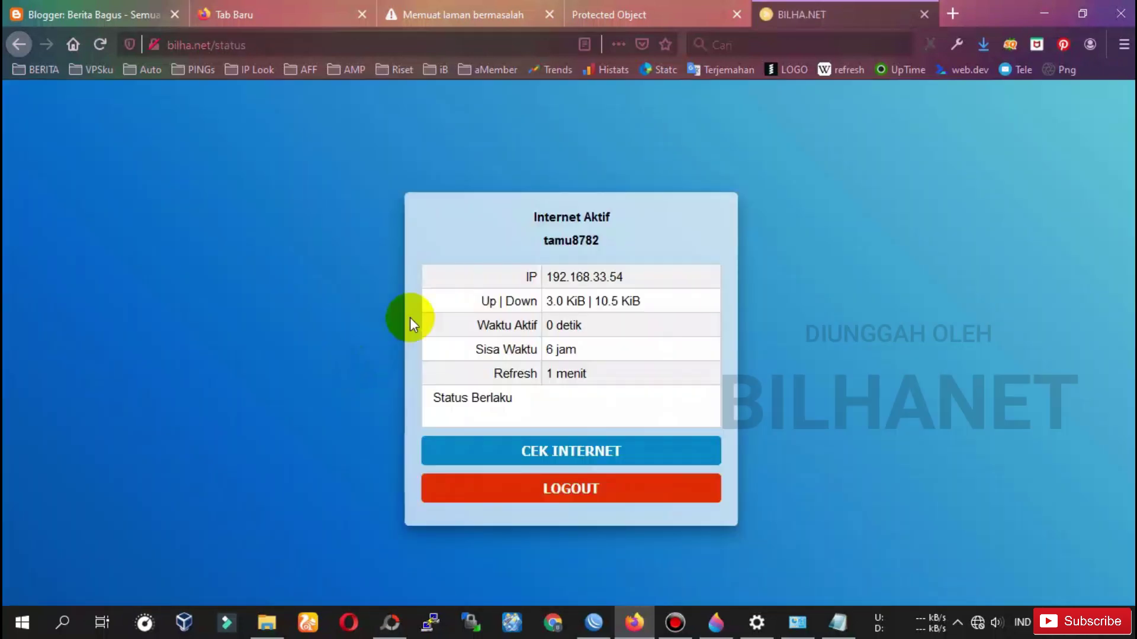
- Confirm the status reads Internet Aktif and open CEK INTERNET in a new tab
{"action": "left_click_drag", "start_coordinate": [535, 214], "coordinate": [619, 222]}
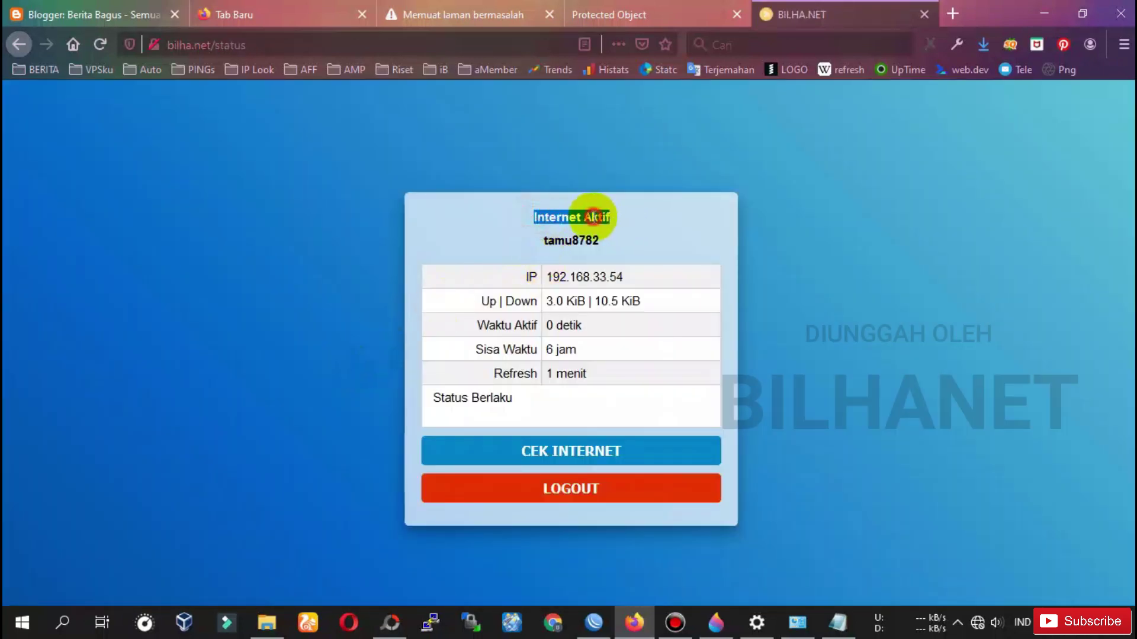
{"action": "left_click", "coordinate": [592, 217]}
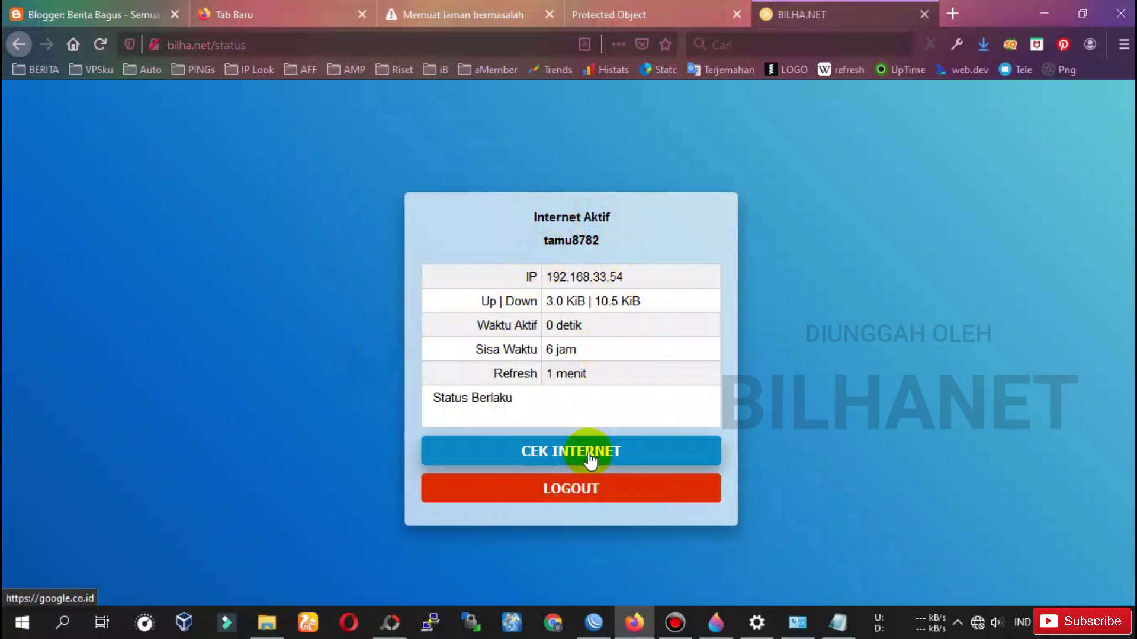
{"action": "right_click", "coordinate": [590, 460]}
{"action": "left_click", "coordinate": [669, 236]}
- Search Google for 'youtube bilhanet' in the new tab
{"action": "left_click", "coordinate": [879, 14]}
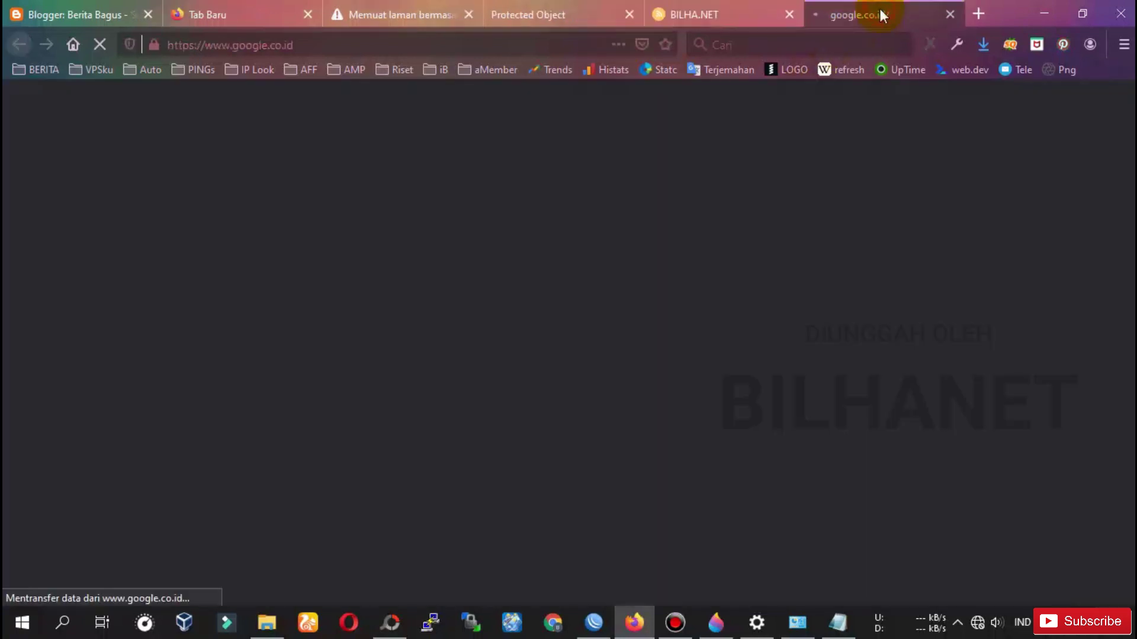
{"action": "left_click", "coordinate": [393, 321]}
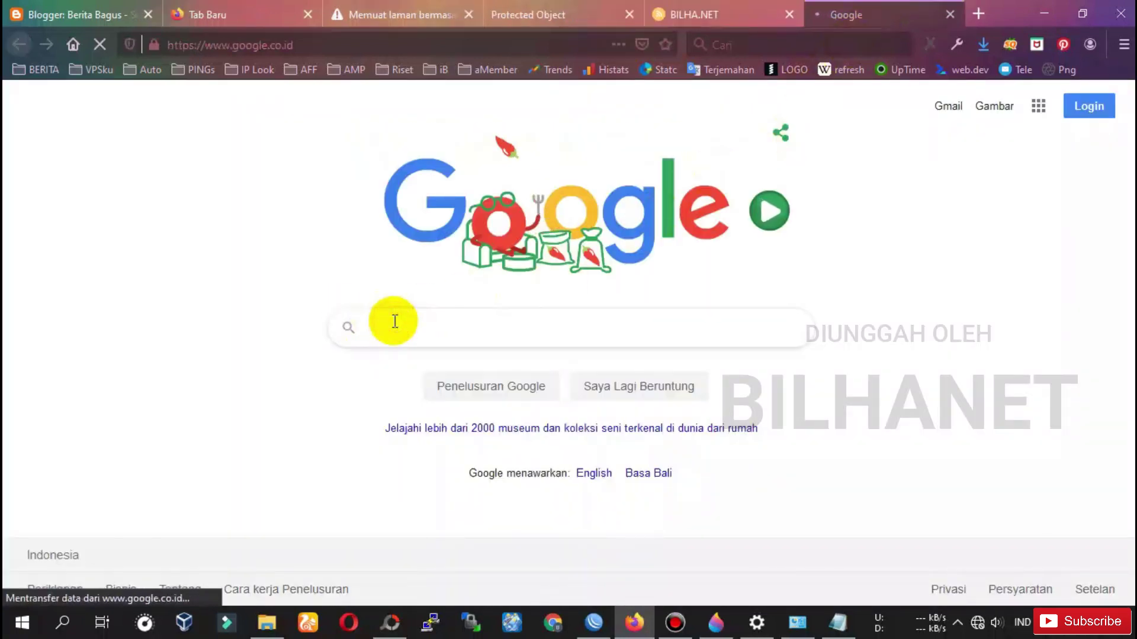
{"action": "type", "text": "youtube"}
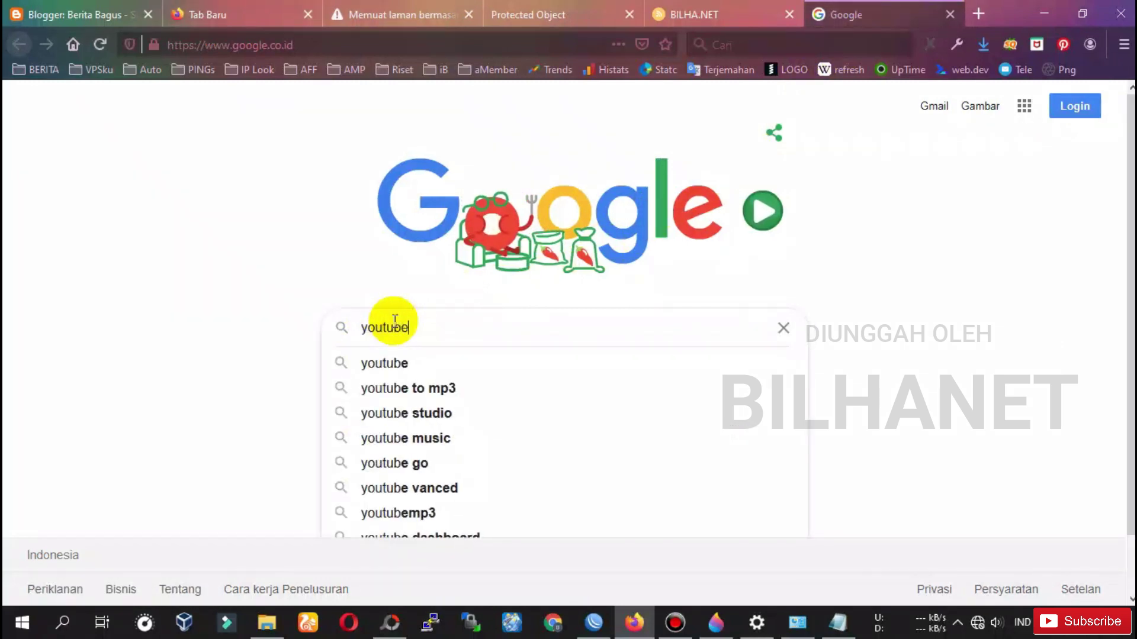
{"action": "type", "text": " bilhanet"}
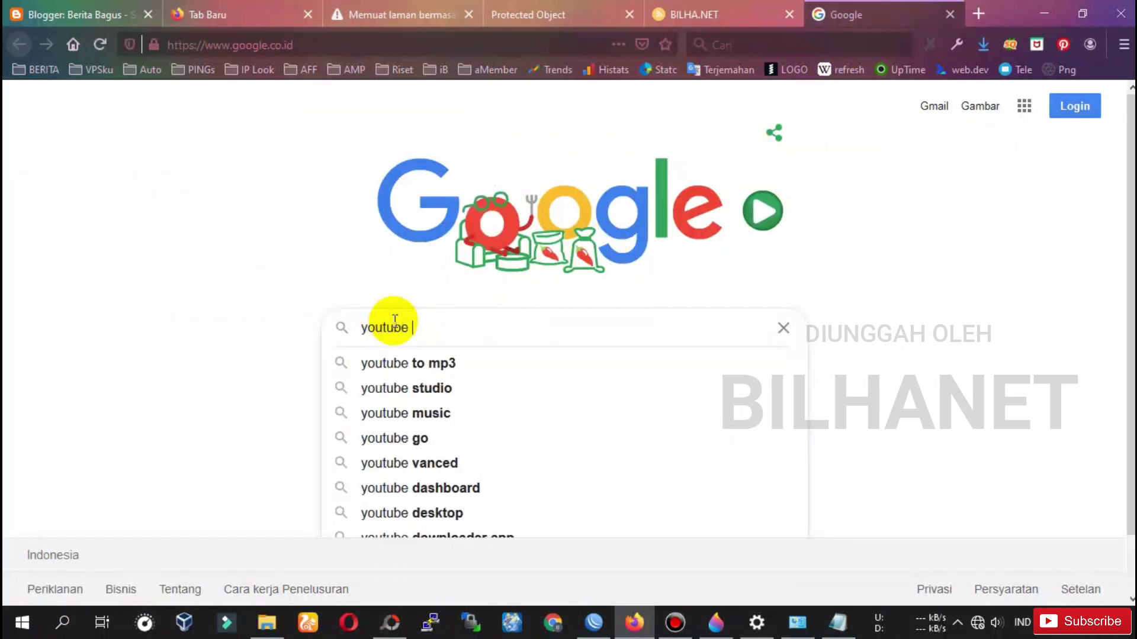
{"action": "key", "text": "Return"}
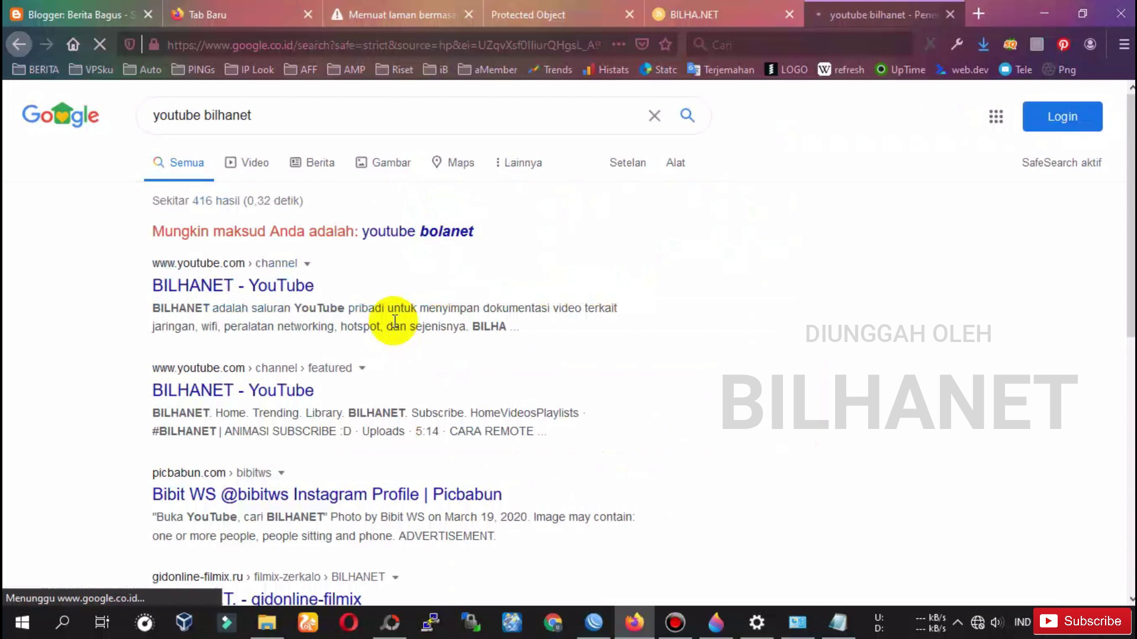
- Play the BILHANET channel's latest video from 0:30, then switch to Paint 3D
{"action": "left_click", "coordinate": [258, 291]}
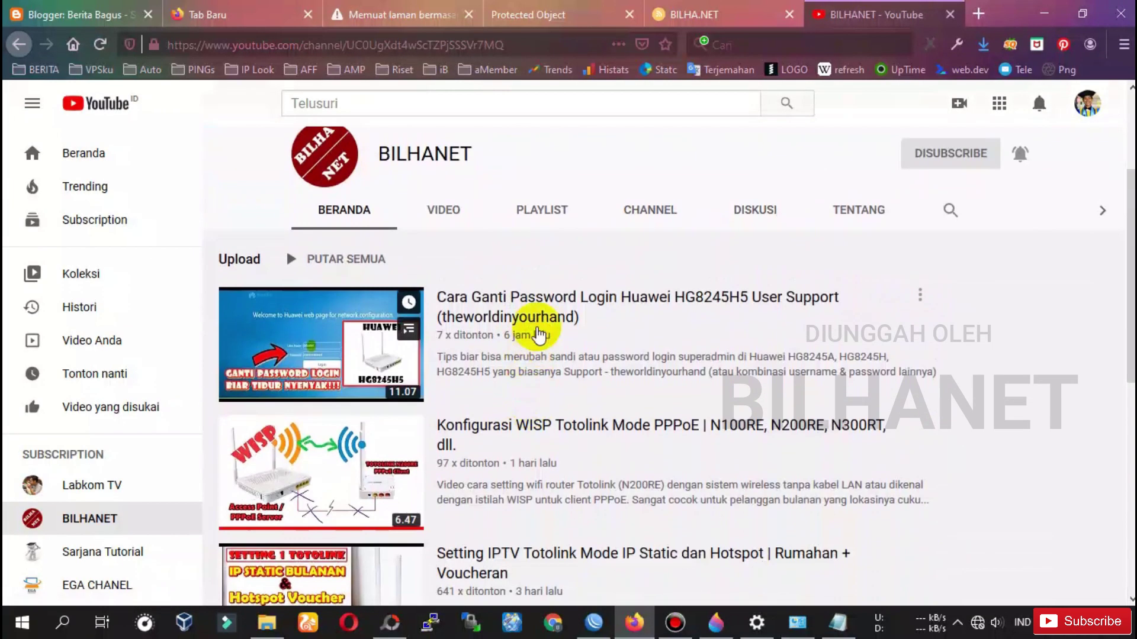
{"action": "left_click", "coordinate": [541, 319]}
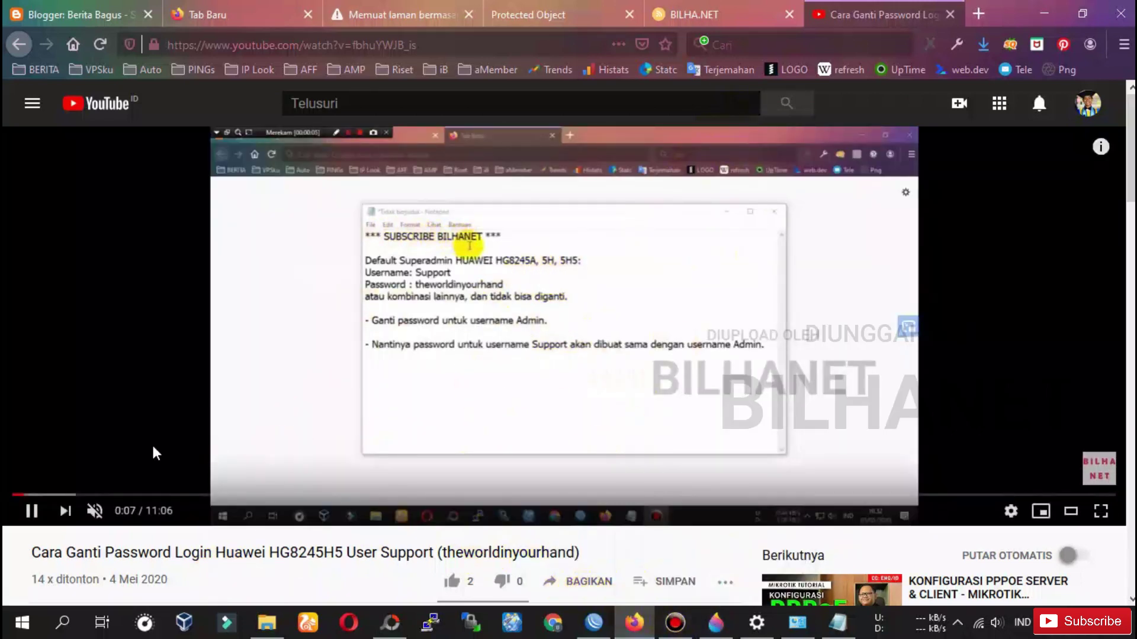
{"action": "left_click", "coordinate": [62, 493]}
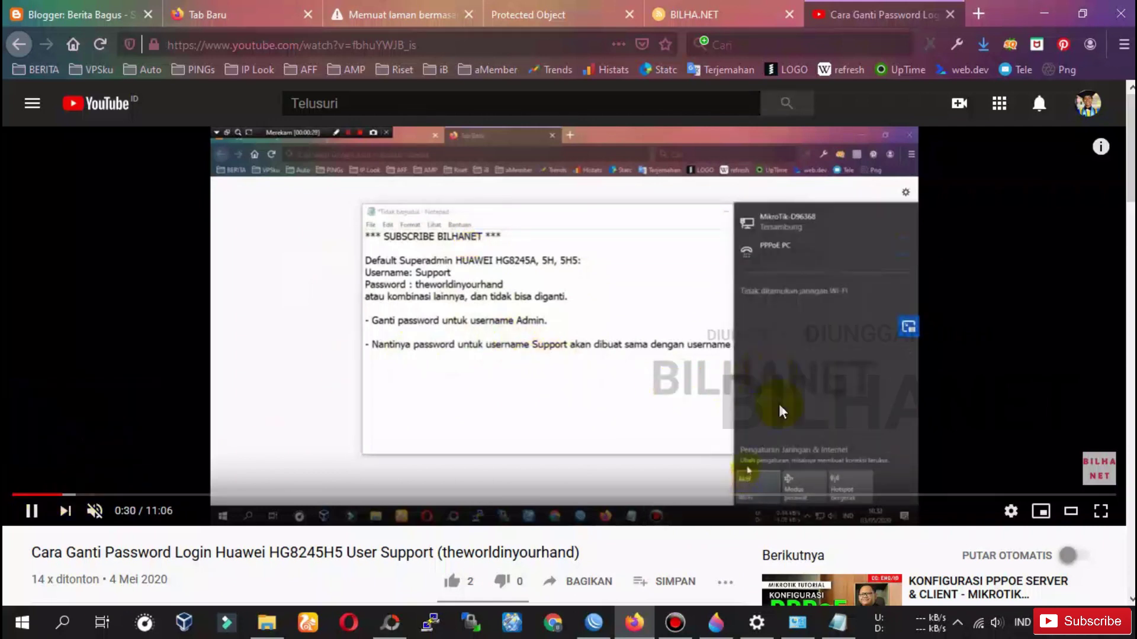
{"action": "left_click", "coordinate": [716, 623]}
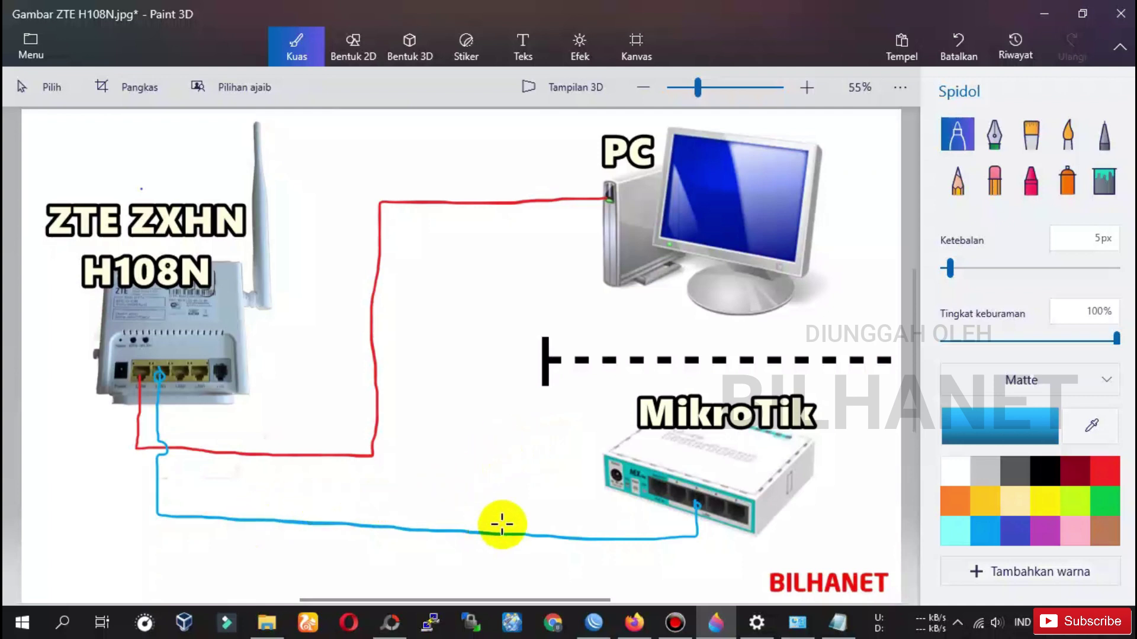
- Bring the Firefox YouTube window back to front and pause the video
{"action": "mouse_move", "coordinate": [634, 621]}
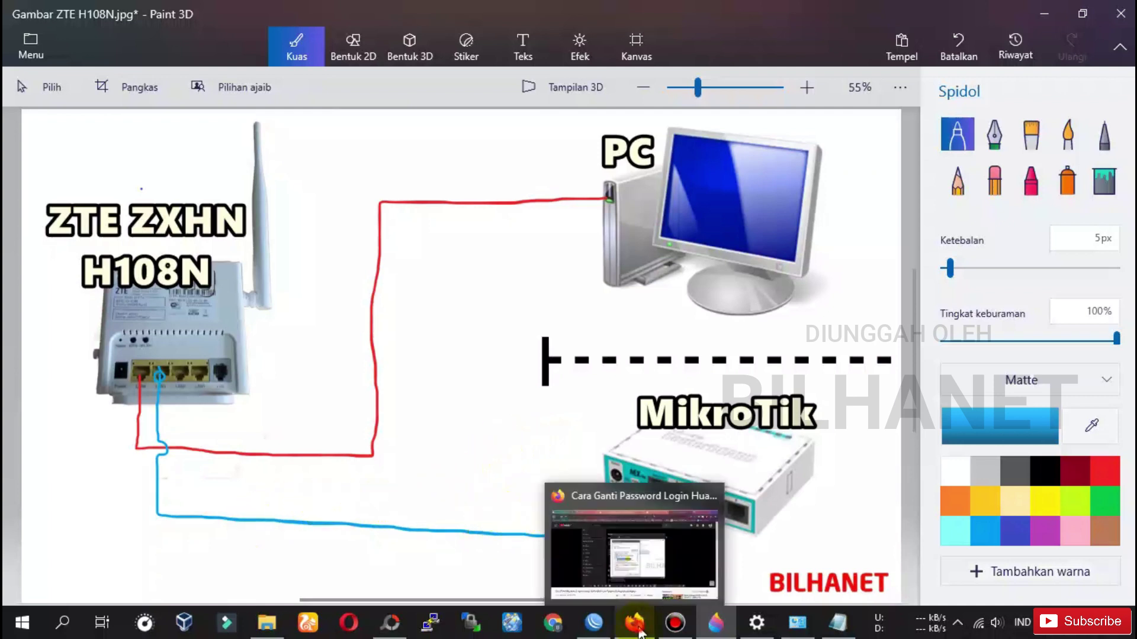
{"action": "left_click", "coordinate": [639, 535]}
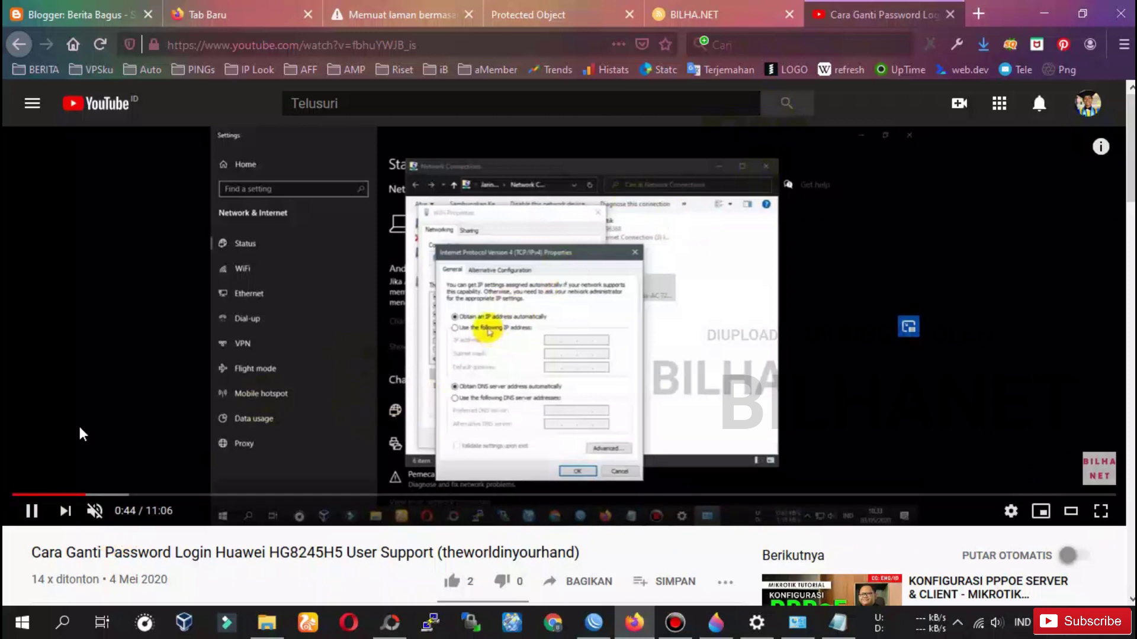
{"action": "left_click", "coordinate": [32, 513]}
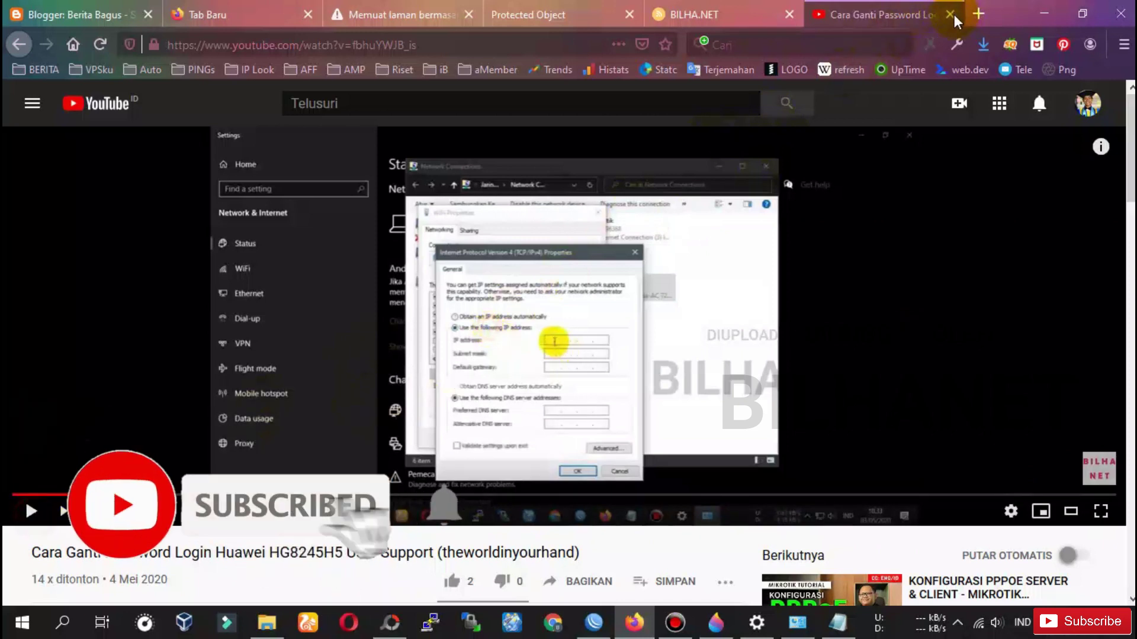